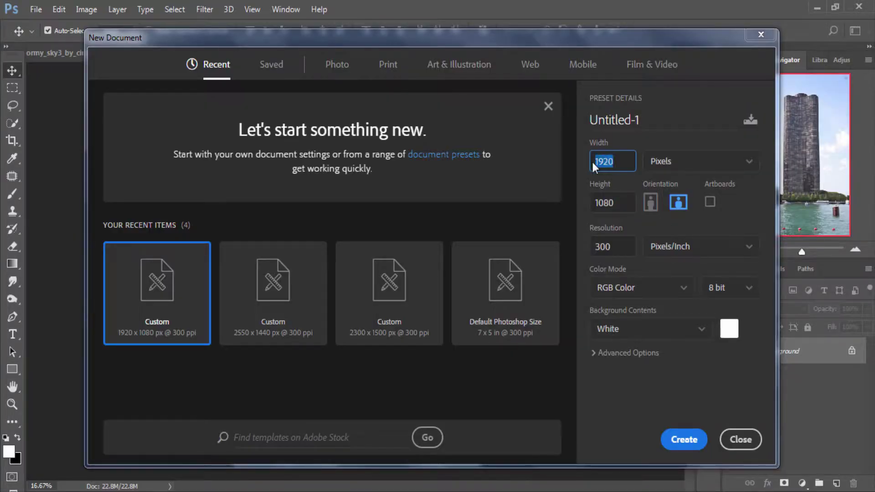
# - Create a new white document 1920 × 1080 px at 300 ppi
pyautogui.click(604, 205)
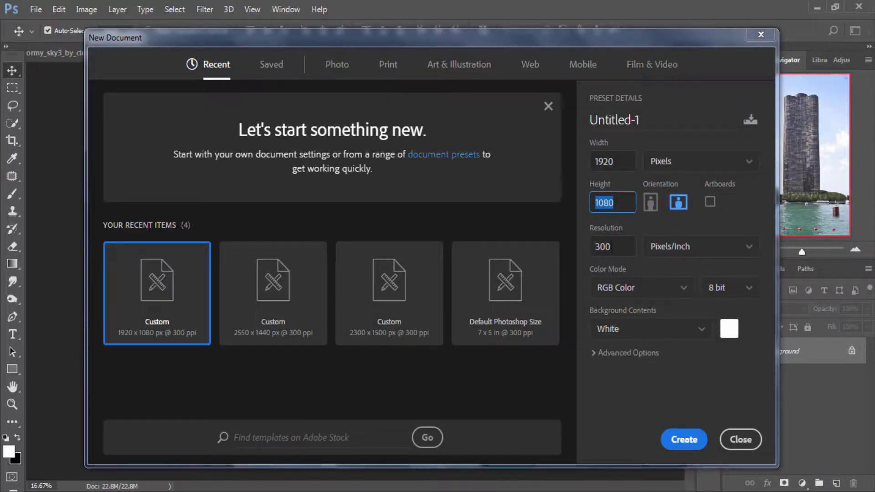
pyautogui.press('Tab')
pyautogui.click(682, 440)
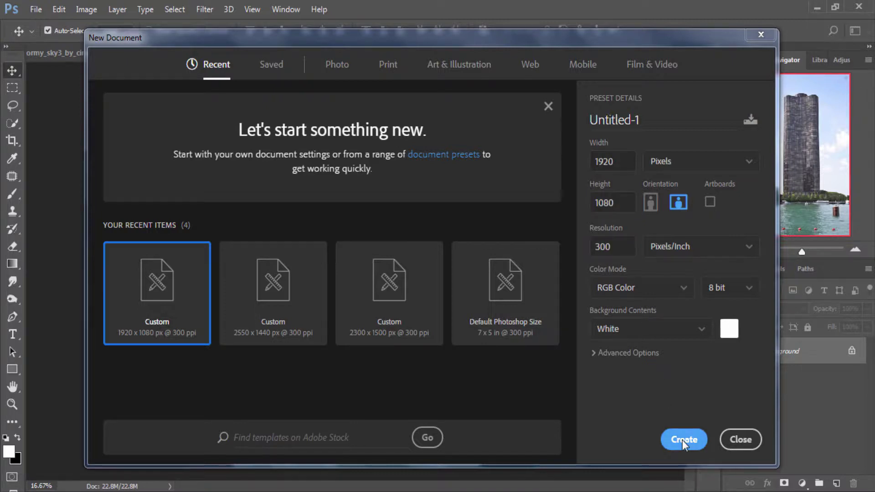
# - Drag the new_york_8_by_fae24.jpg skyline onto Untitled-1 as Layer 1
pyautogui.click(688, 52)
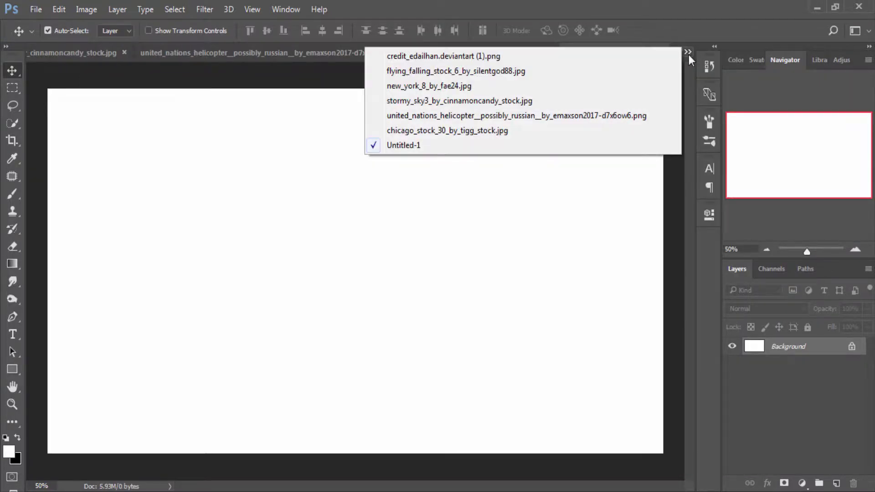
pyautogui.click(490, 86)
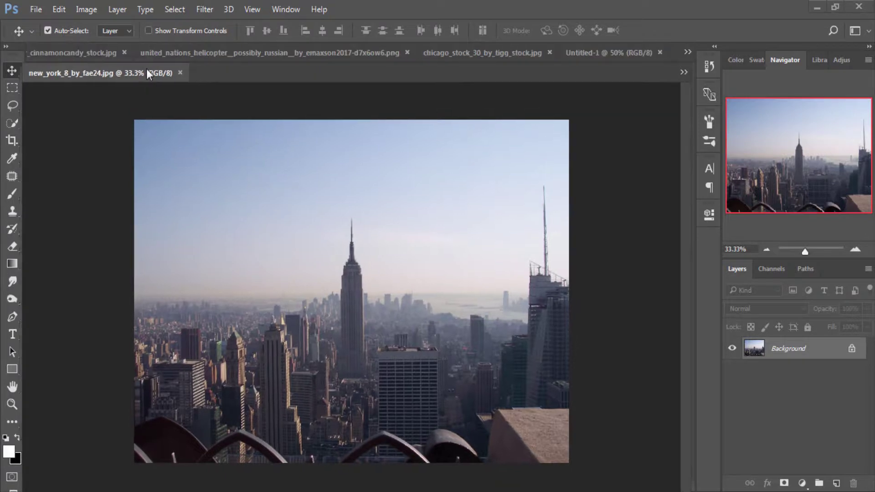
pyautogui.moveTo(151, 49); pyautogui.dragTo(146, 73)
pyautogui.moveTo(295, 209); pyautogui.dragTo(532, 274)
pyautogui.click(408, 74)
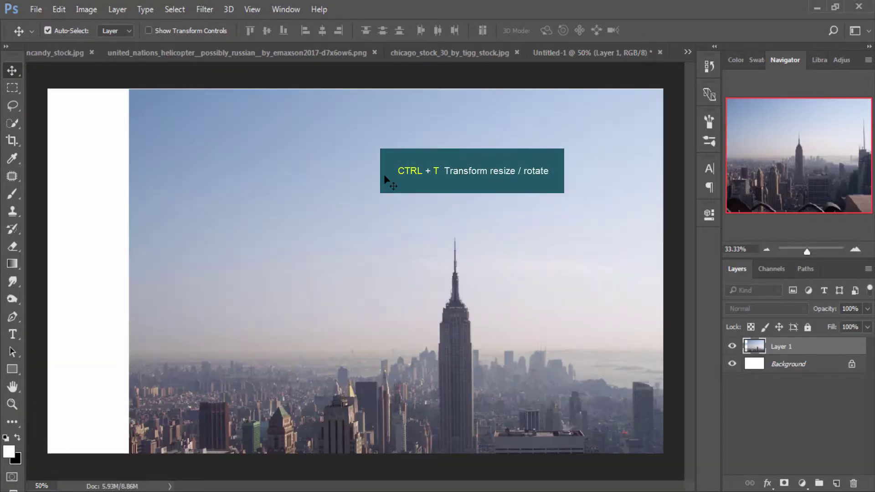
pyautogui.moveTo(381, 172); pyautogui.dragTo(332, 173)
# - Scale the skyline layer down, squash it slightly, and reposition it toward the lower right
pyautogui.hotkey('ctrl', '-')
pyautogui.hotkey('ctrl', 't')
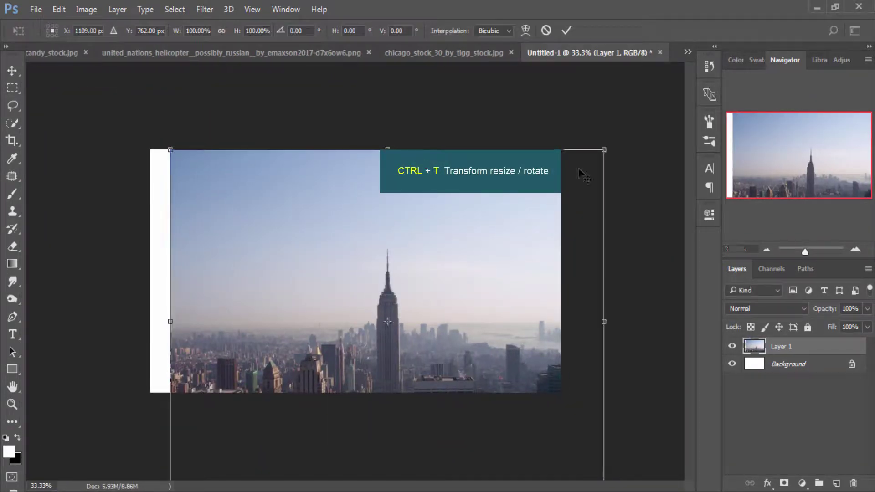
pyautogui.moveTo(591, 161)
pyautogui.mouseDown()
pyautogui.moveTo(501, 232)
pyautogui.moveTo(566, 180)
pyautogui.mouseUp()
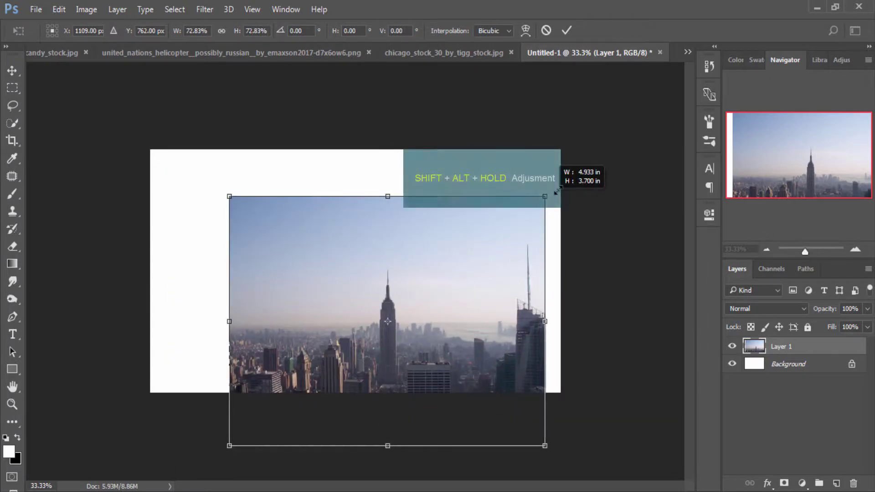
pyautogui.moveTo(472, 269); pyautogui.dragTo(428, 241)
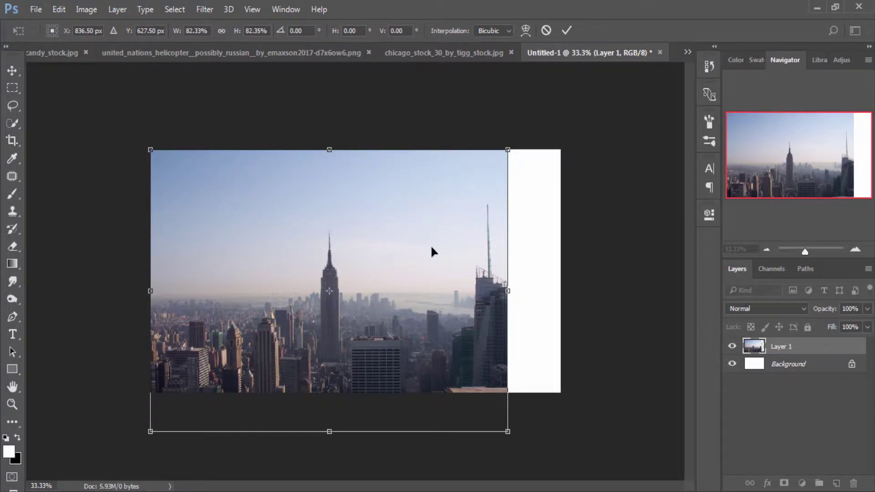
pyautogui.moveTo(428, 239); pyautogui.dragTo(476, 269)
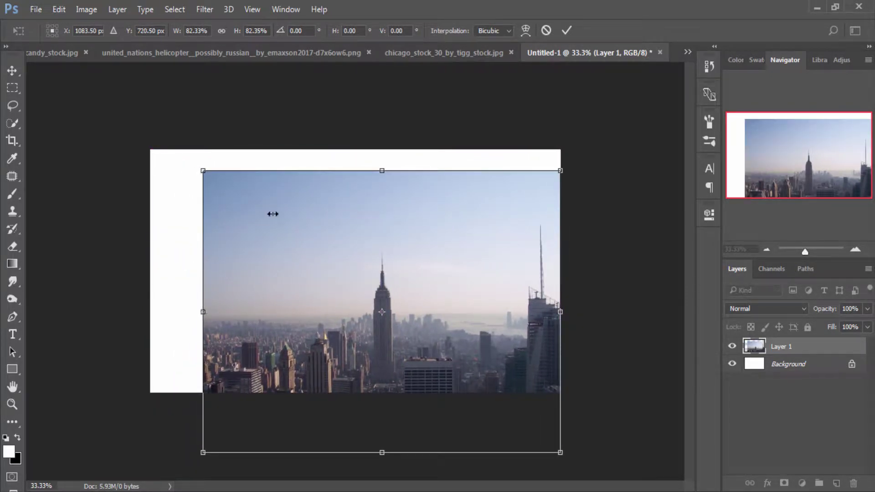
pyautogui.hotkey('shift', 'Up')
pyautogui.hotkey('shift', 'Up')
pyautogui.hotkey('shift', 'Up')
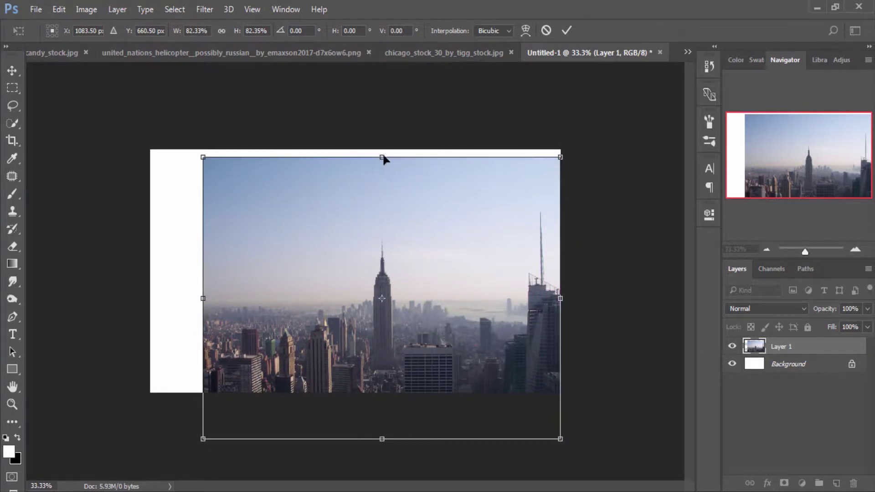
pyautogui.moveTo(383, 157); pyautogui.dragTo(384, 175)
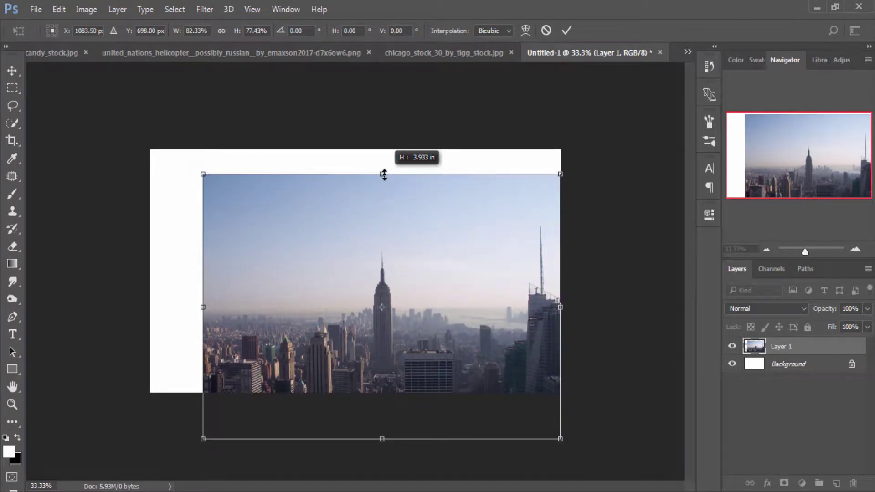
pyautogui.click(565, 31)
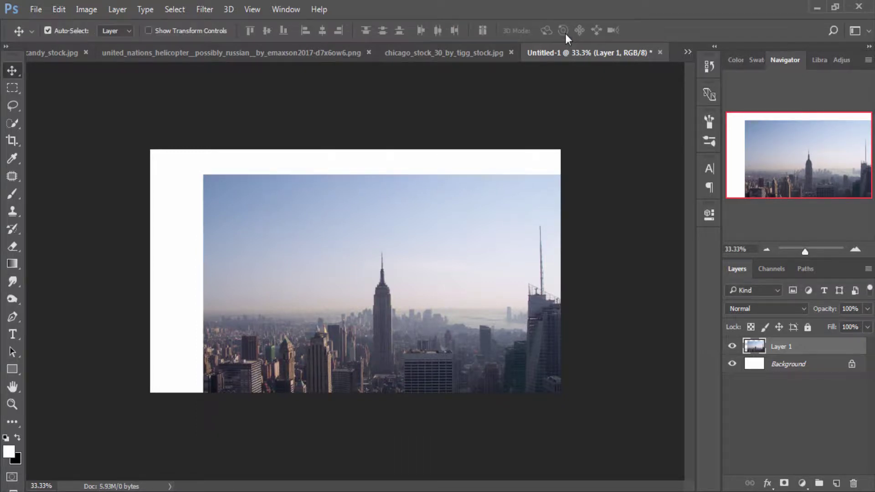
# - Trace the Chicago tower in chicago_stock_30_by_tigg_stock.jpg with a Pen path and bring up its path options
pyautogui.click(444, 53)
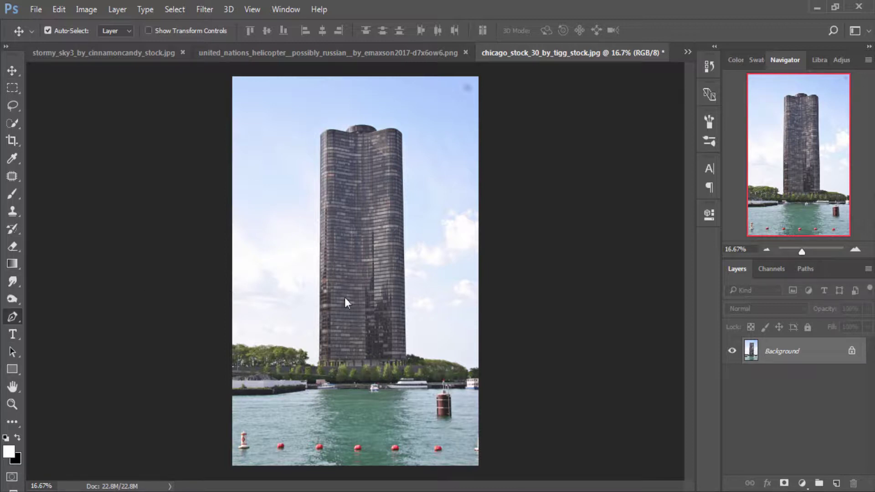
pyautogui.hotkey('ctrl', '+')
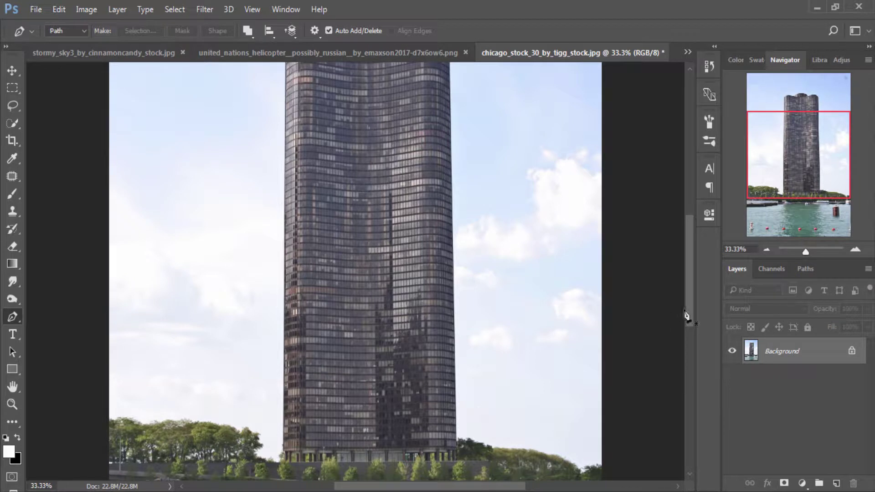
pyautogui.moveTo(691, 308); pyautogui.dragTo(691, 320)
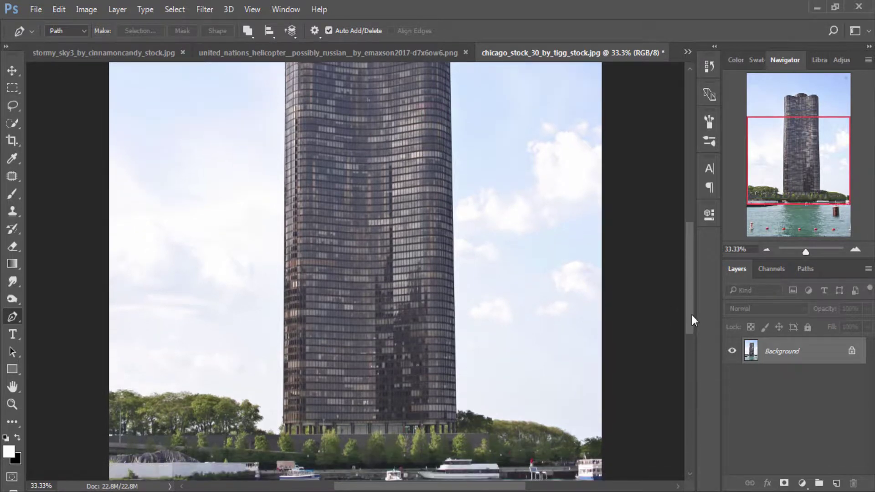
pyautogui.click(283, 423)
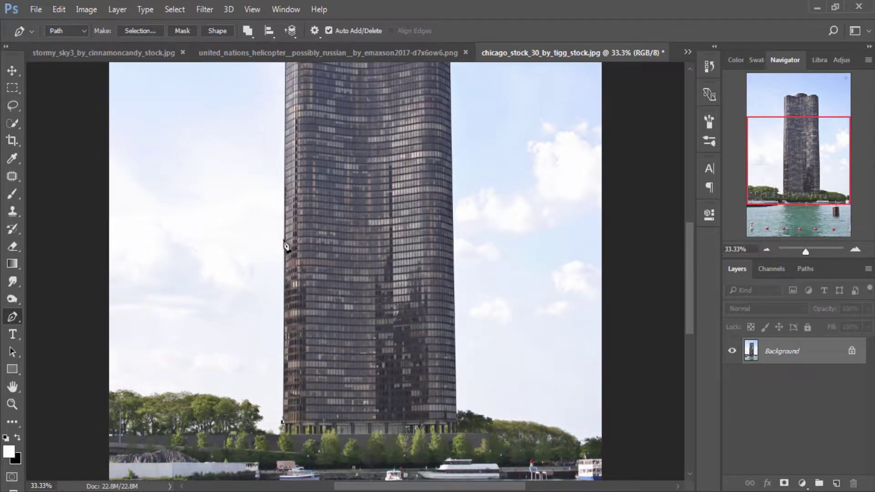
pyautogui.click(283, 239)
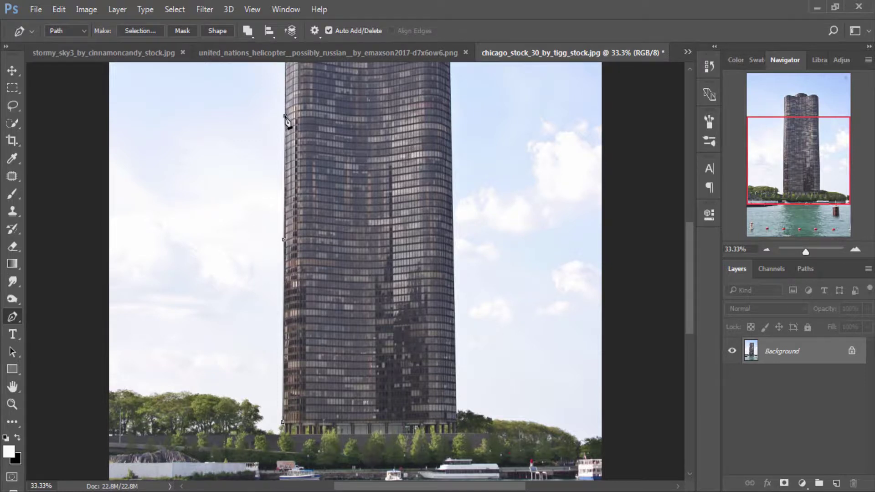
pyautogui.moveTo(690, 296); pyautogui.dragTo(690, 260)
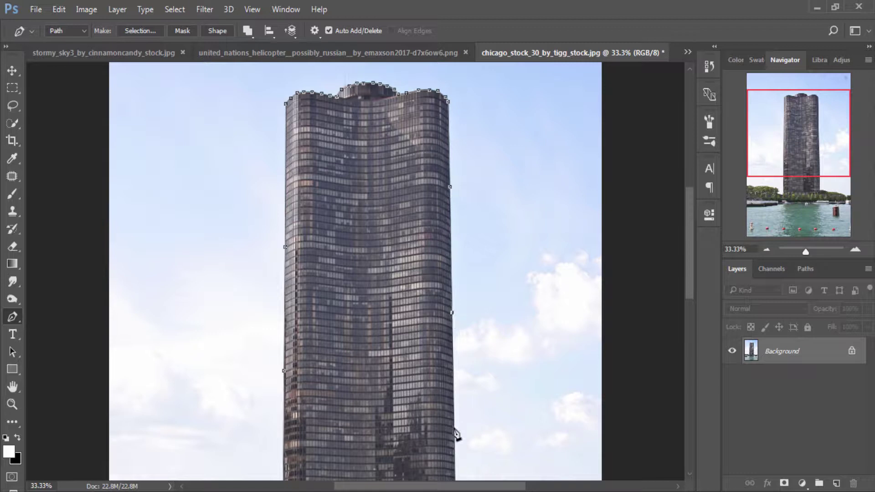
pyautogui.scroll(-2, 457, 435)
pyautogui.scroll(-3, 458, 381)
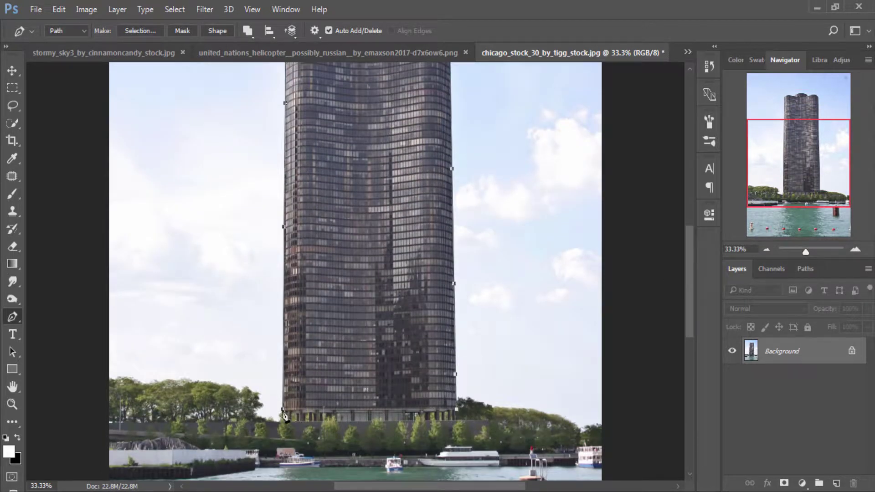
pyautogui.rightClick(412, 230)
# - Make a 0 px feather selection of the tower and drag it into the composite as Layer 2
pyautogui.click(447, 208)
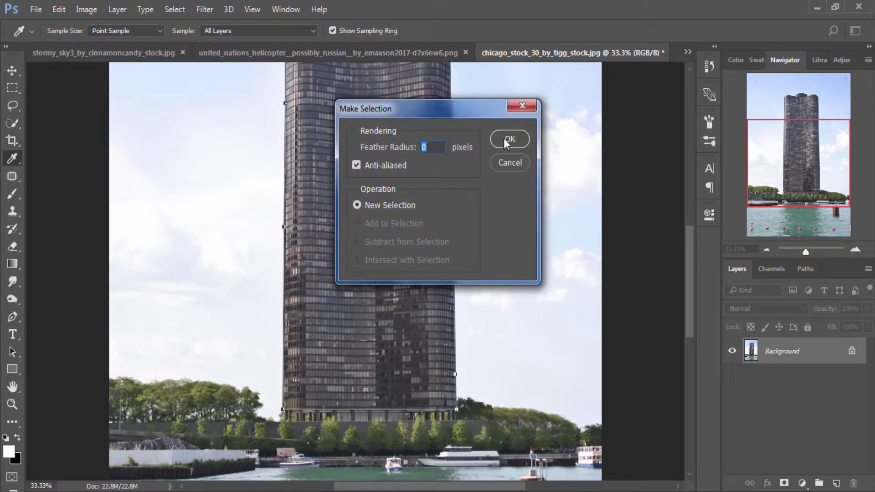
pyautogui.click(505, 138)
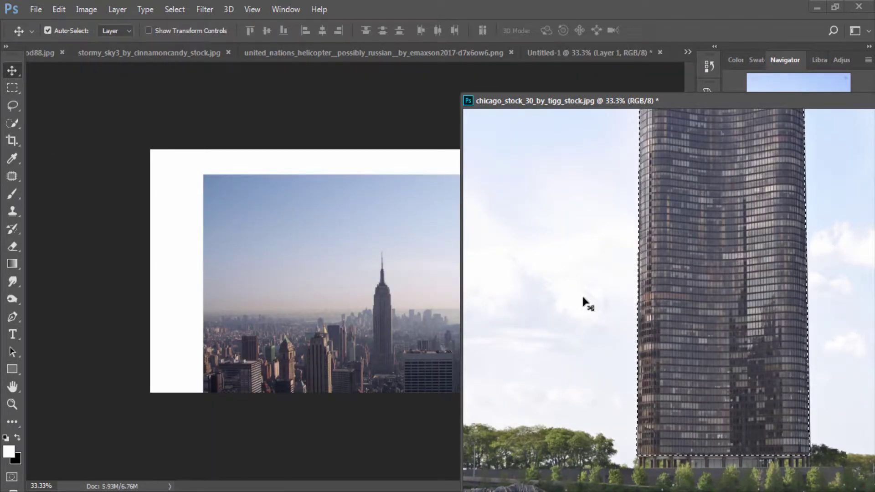
pyautogui.moveTo(581, 293); pyautogui.dragTo(250, 297)
pyautogui.moveTo(717, 101); pyautogui.dragTo(641, 109)
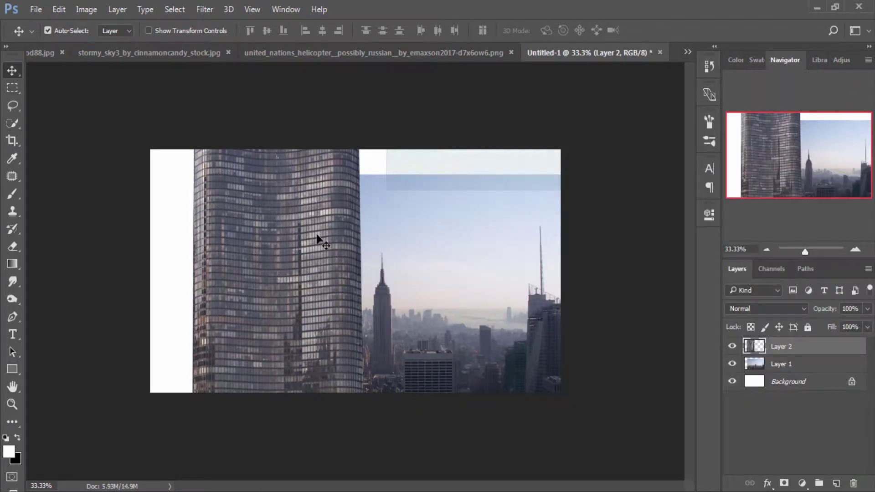
pyautogui.moveTo(318, 239); pyautogui.dragTo(272, 240)
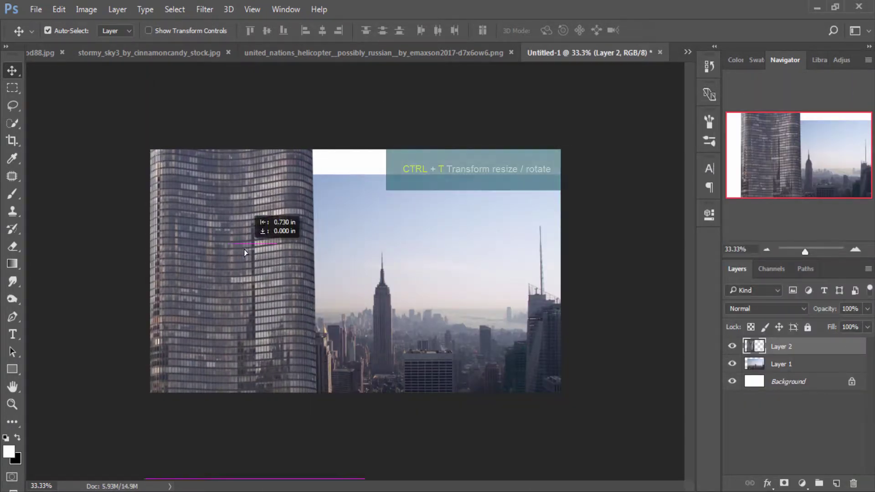
# - Adjust the New York skyline layer's height and move it slightly down
pyautogui.click(469, 237)
pyautogui.hotkey('ctrl', 't')
pyautogui.moveTo(381, 173); pyautogui.dragTo(382, 180)
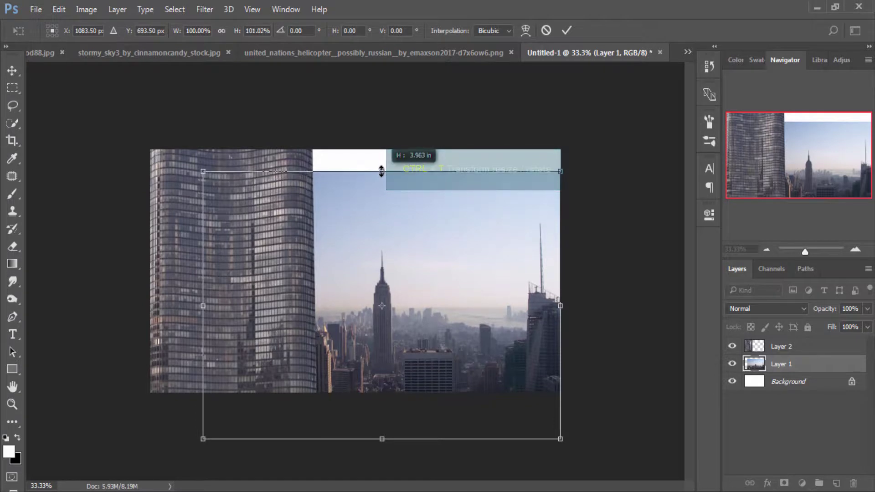
pyautogui.moveTo(381, 180); pyautogui.dragTo(381, 174)
pyautogui.moveTo(445, 375); pyautogui.dragTo(445, 380)
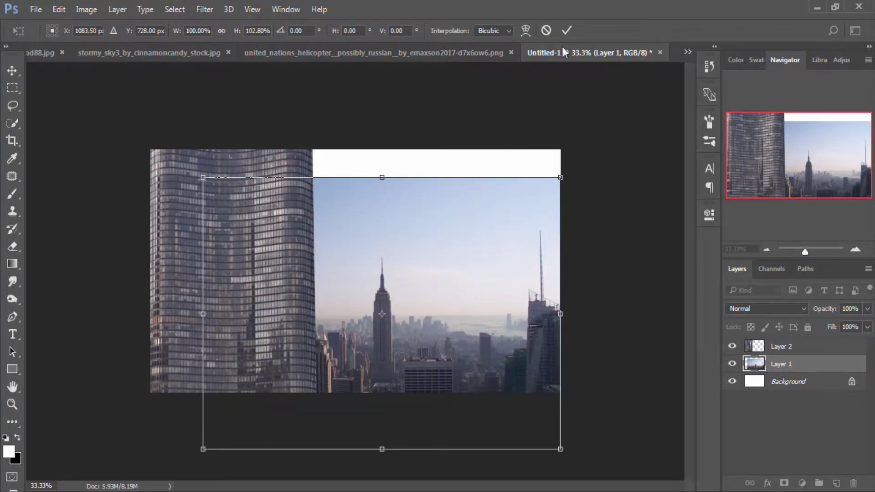
pyautogui.click(566, 30)
# - Scale the tower to about 73.5%, tilt it slightly, and place it on the left edge
pyautogui.click(250, 240)
pyautogui.hotkey('ctrl', 't')
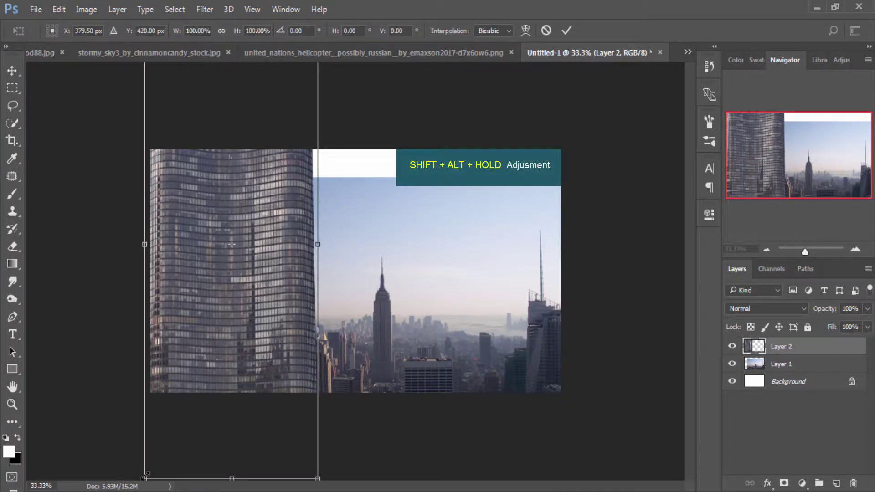
pyautogui.moveTo(145, 477); pyautogui.dragTo(168, 416)
pyautogui.moveTo(198, 340); pyautogui.dragTo(178, 355)
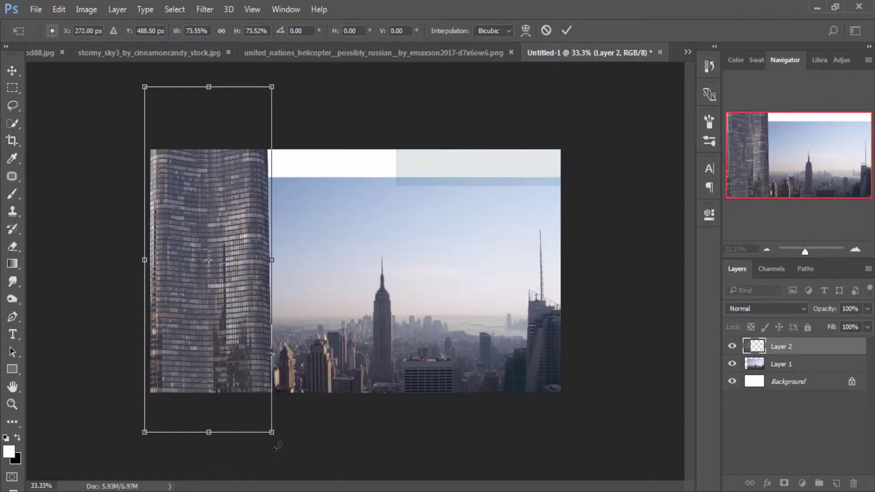
pyautogui.moveTo(274, 444); pyautogui.dragTo(296, 437)
pyautogui.moveTo(195, 363); pyautogui.dragTo(183, 374)
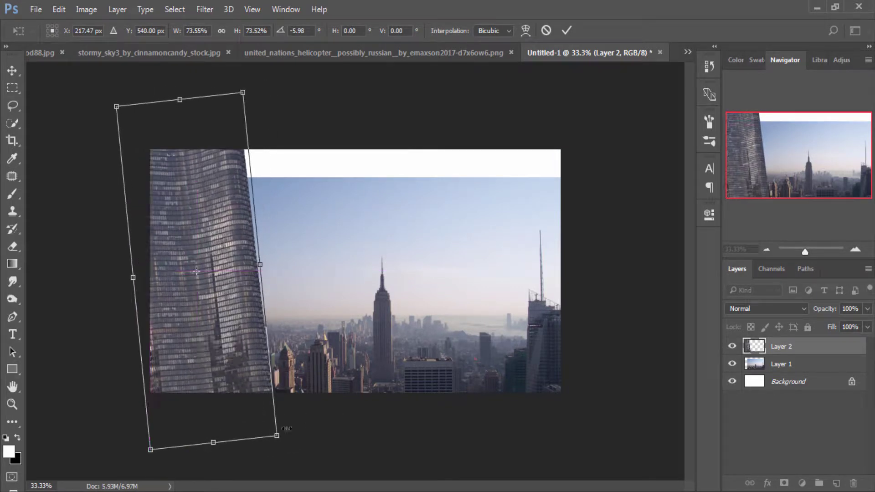
pyautogui.moveTo(282, 450); pyautogui.dragTo(267, 445)
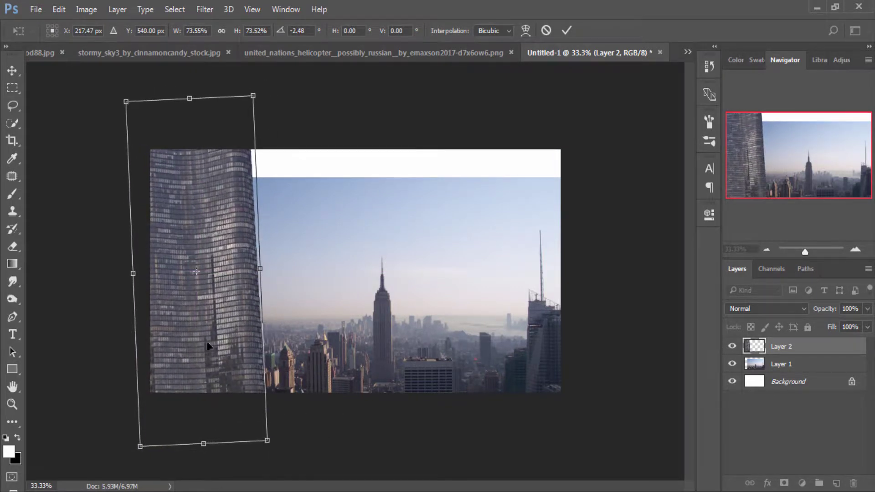
pyautogui.moveTo(174, 272)
pyautogui.mouseDown()
pyautogui.moveTo(129, 280)
pyautogui.moveTo(144, 282)
pyautogui.mouseUp()
pyautogui.moveTo(244, 460); pyautogui.dragTo(239, 462)
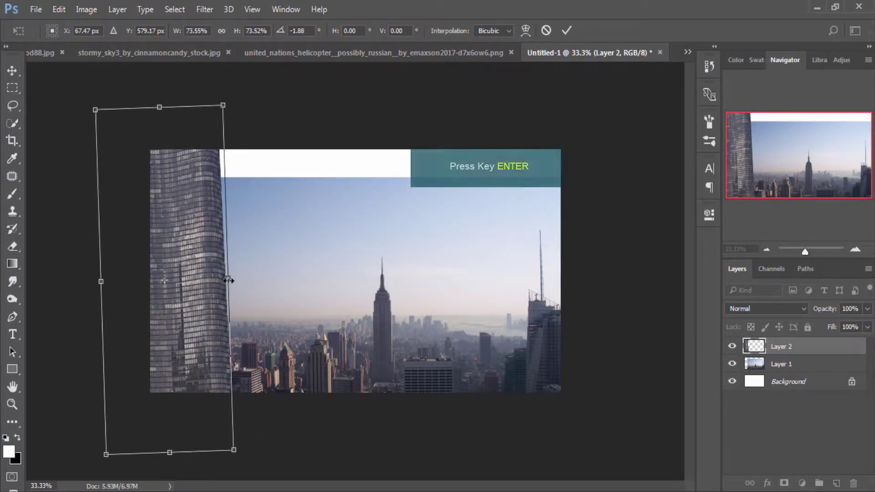
pyautogui.moveTo(228, 278); pyautogui.dragTo(231, 281)
pyautogui.press('Return')
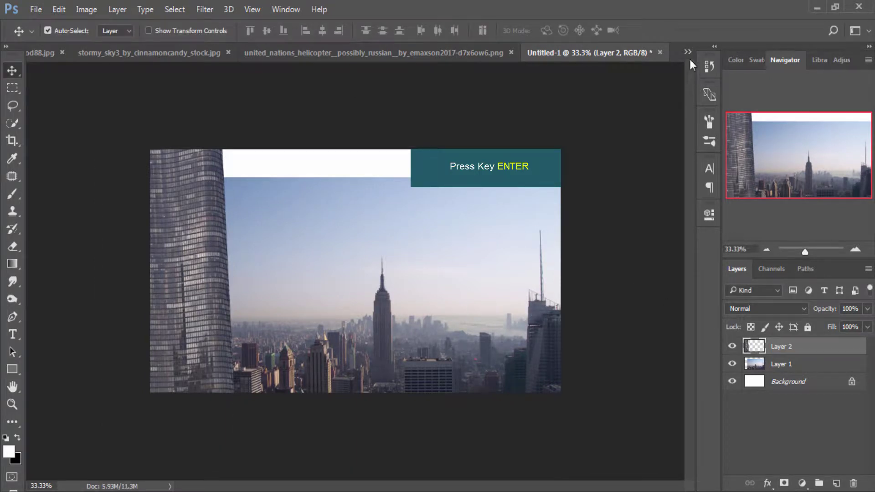
# - Add the stormy_sky3 cloud photo as Layer 3 beneath the tower, aligned to the canvas
pyautogui.click(126, 53)
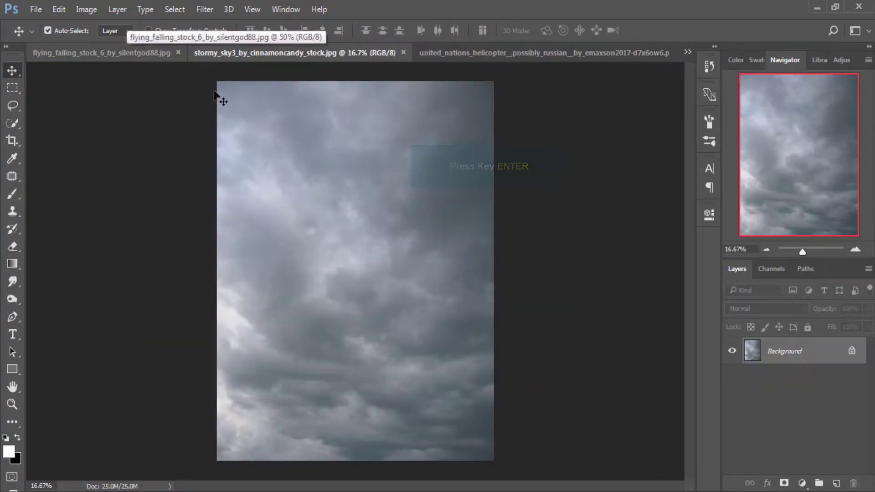
pyautogui.moveTo(251, 51)
pyautogui.mouseDown()
pyautogui.moveTo(238, 94)
pyautogui.moveTo(83, 137)
pyautogui.mouseUp()
pyautogui.moveTo(236, 266); pyautogui.dragTo(422, 267)
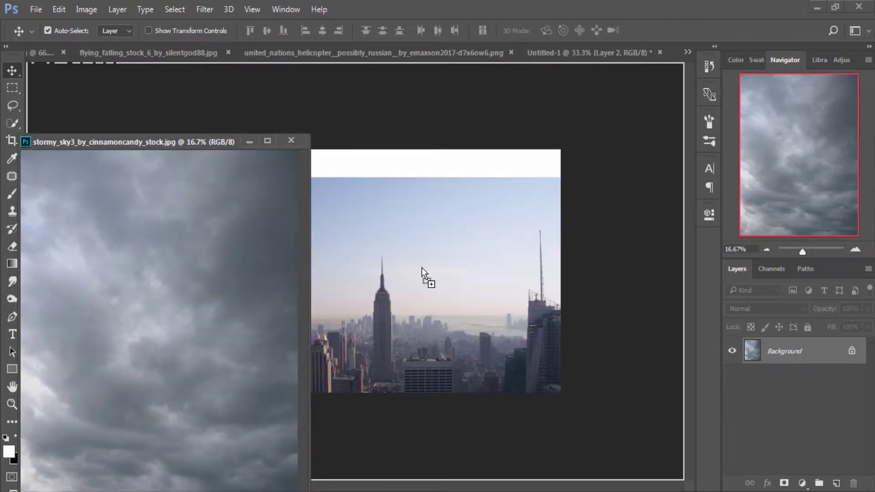
pyautogui.click(248, 142)
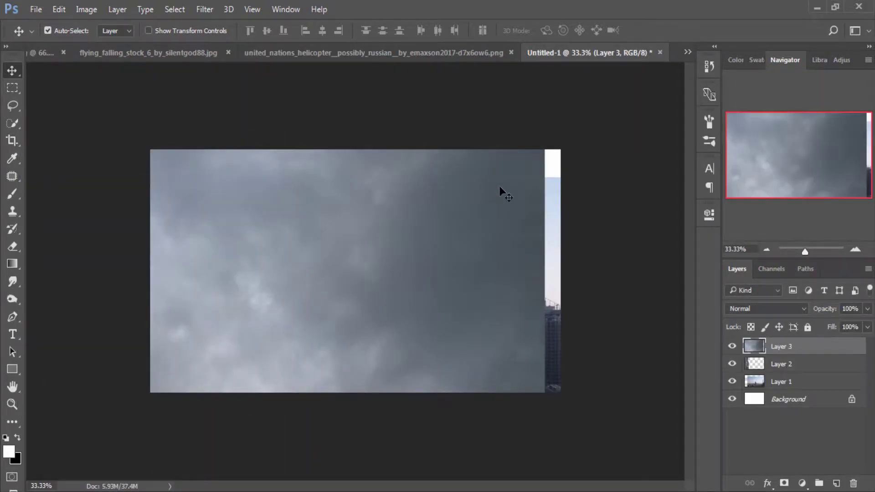
pyautogui.moveTo(806, 349); pyautogui.dragTo(805, 371)
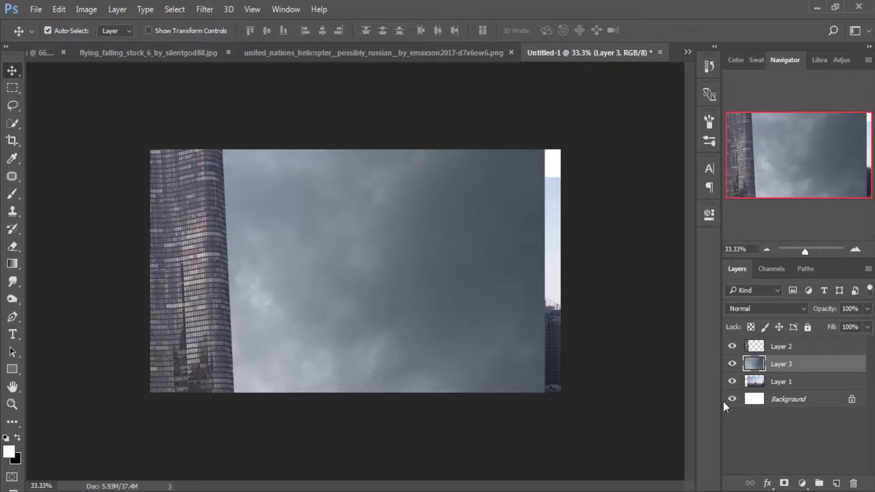
pyautogui.moveTo(434, 237)
pyautogui.mouseDown()
pyautogui.moveTo(449, 228)
pyautogui.moveTo(454, 105)
pyautogui.mouseUp()
pyautogui.moveTo(480, 247); pyautogui.dragTo(489, 223)
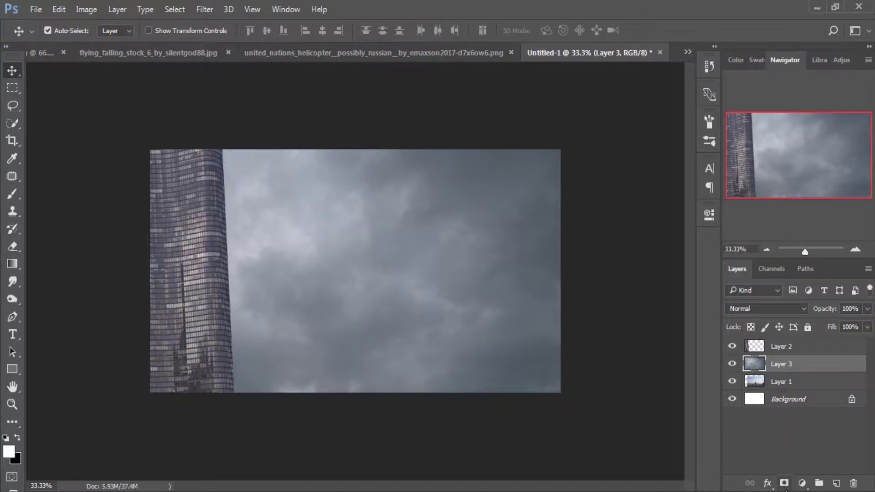
# - Add a layer mask to the cloud layer and set a brush at 15% opacity, size 600
pyautogui.click(784, 483)
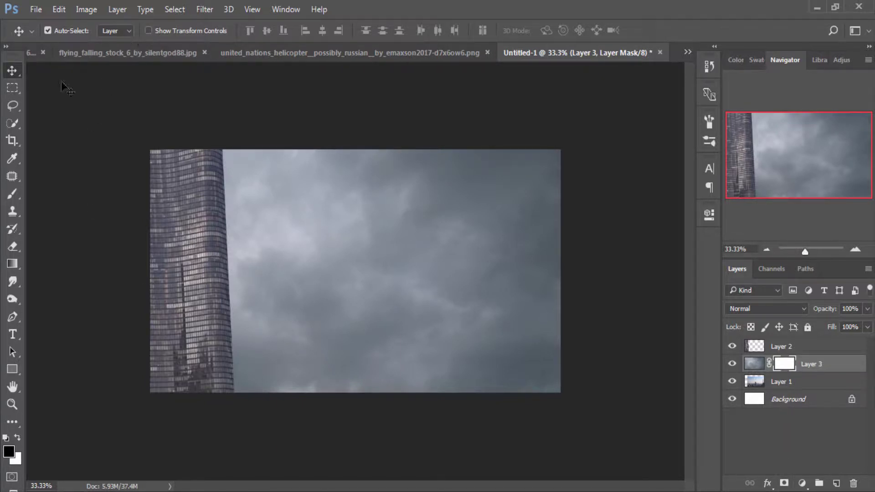
pyautogui.click(9, 195)
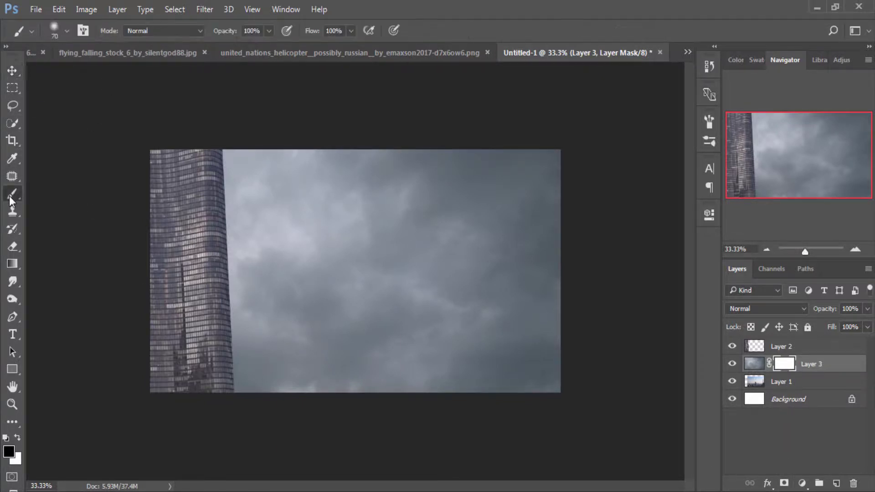
pyautogui.click(270, 31)
pyautogui.moveTo(268, 46); pyautogui.dragTo(217, 53)
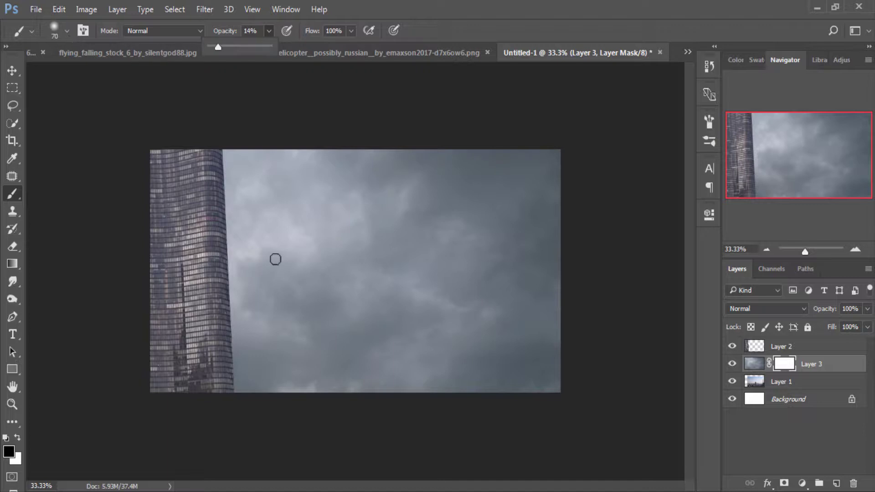
pyautogui.press(']')
pyautogui.press(']')
pyautogui.press(']')
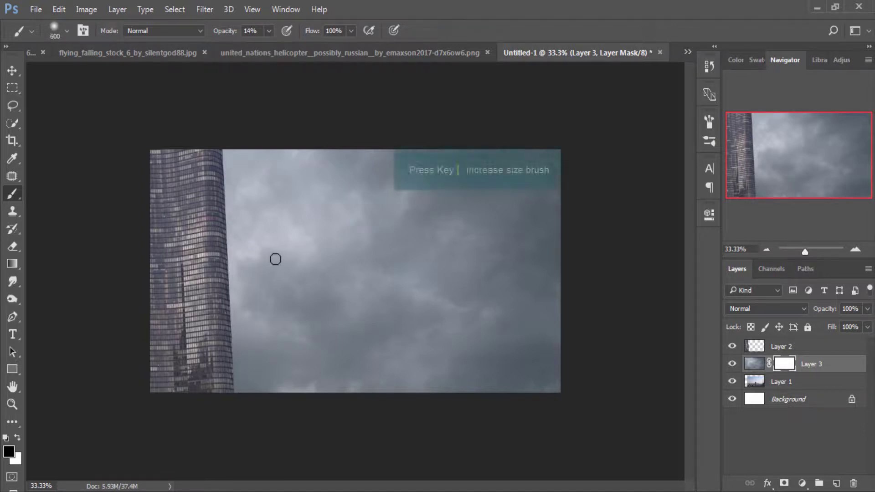
pyautogui.press(']')
pyautogui.press(']')
pyautogui.press(']')
# - Paint black on the mask to reveal the city buildings and right-hand towers through the clouds
pyautogui.moveTo(400, 274)
pyautogui.mouseDown()
pyautogui.moveTo(625, 375)
pyautogui.moveTo(313, 390)
pyautogui.moveTo(532, 365)
pyautogui.moveTo(306, 311)
pyautogui.moveTo(365, 355)
pyautogui.moveTo(480, 376)
pyautogui.moveTo(477, 279)
pyautogui.moveTo(458, 429)
pyautogui.moveTo(564, 367)
pyautogui.moveTo(457, 365)
pyautogui.moveTo(483, 328)
pyautogui.mouseUp()
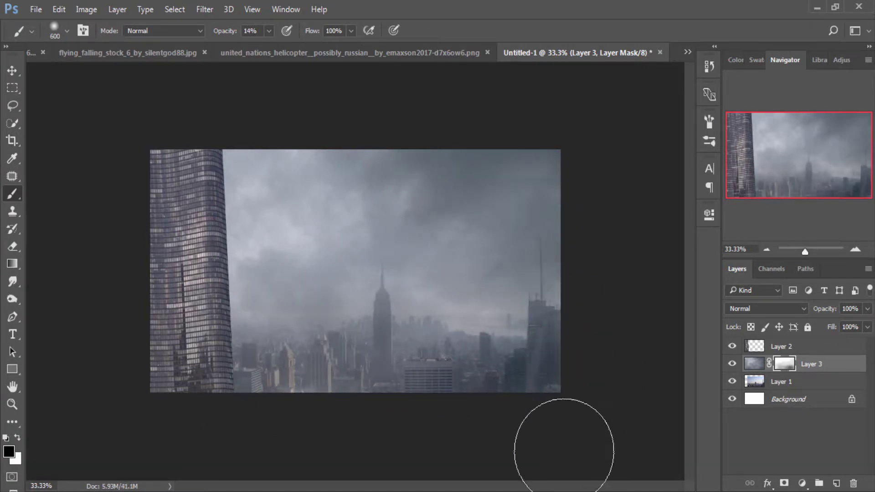
pyautogui.moveTo(596, 250)
pyautogui.mouseDown()
pyautogui.moveTo(236, 274)
pyautogui.moveTo(606, 273)
pyautogui.moveTo(342, 375)
pyautogui.mouseUp()
pyautogui.moveTo(287, 329); pyautogui.dragTo(201, 332)
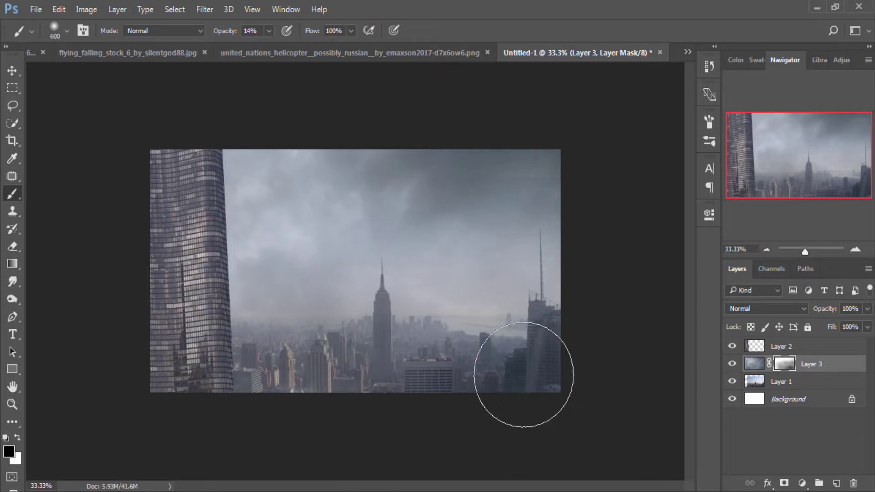
pyautogui.click(7, 74)
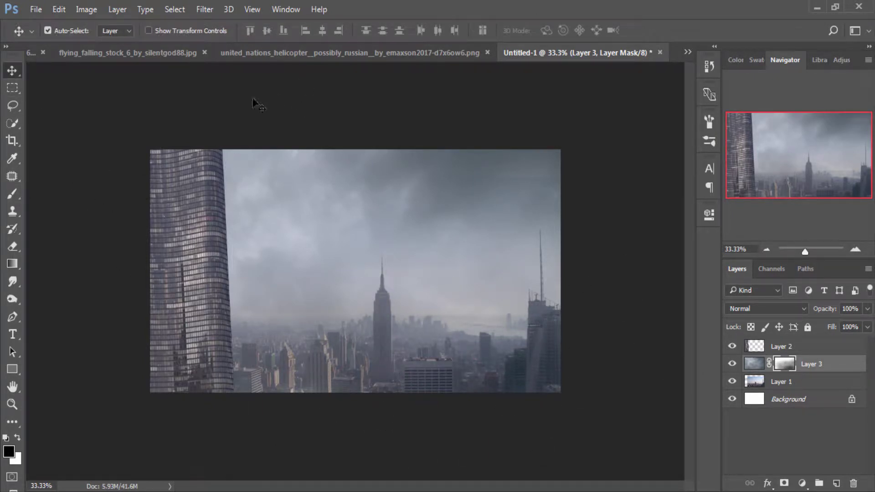
# - Switch to the falling girl photo, choose the Pen tool, and zoom to 200% at her shoulder
pyautogui.click(141, 54)
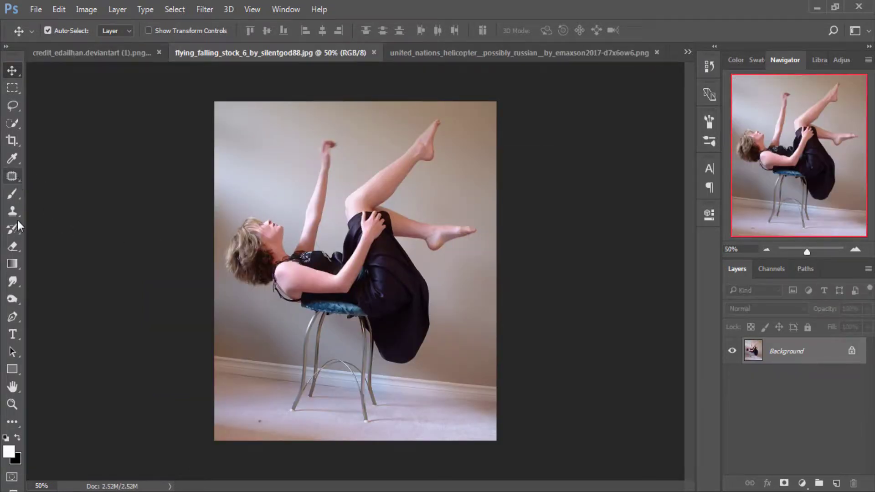
pyautogui.click(13, 317)
pyautogui.hotkey('ctrl', '+')
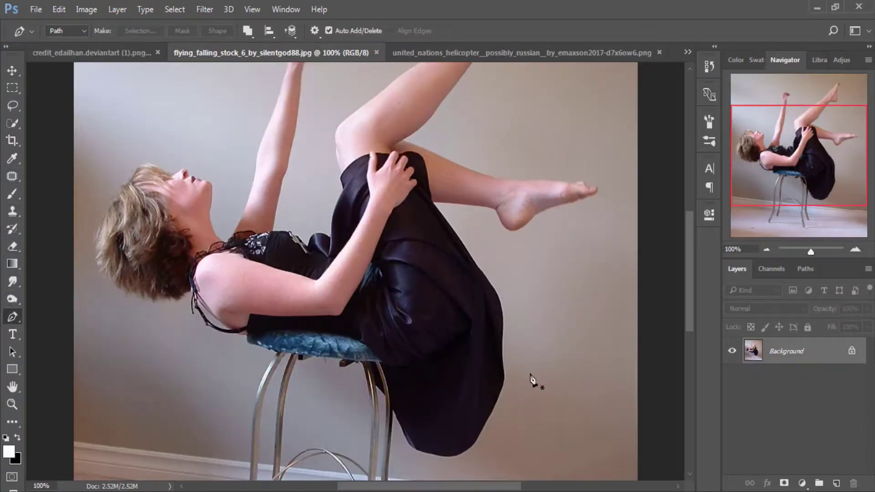
pyautogui.moveTo(235, 296); pyautogui.dragTo(224, 291)
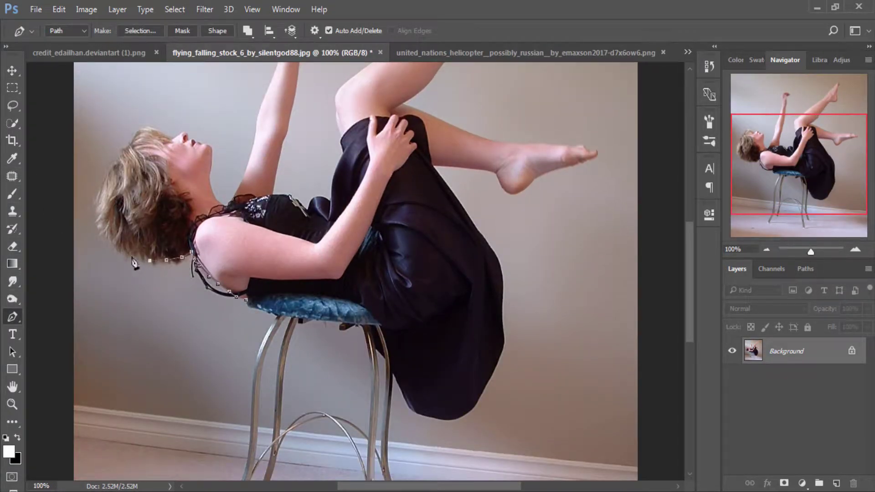
pyautogui.hotkey('ctrl', '+')
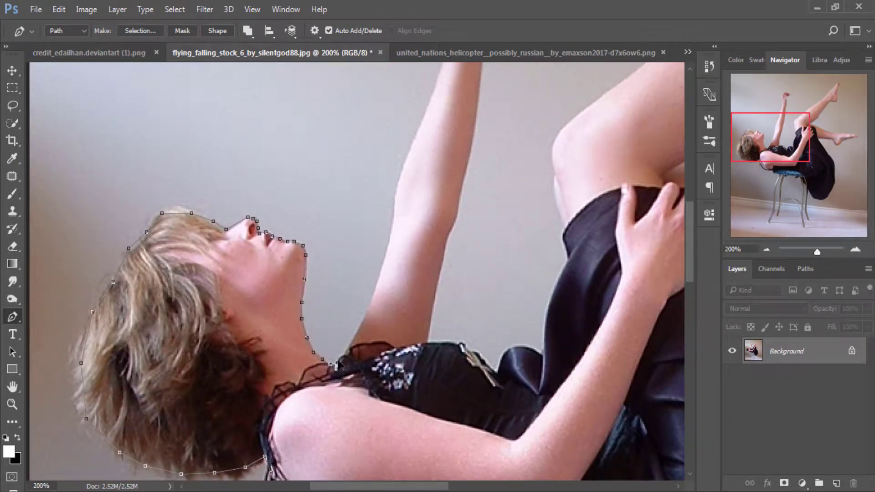
# - Trace the path up the raised arm, around the hand, and along the knee
pyautogui.click(394, 216)
pyautogui.click(411, 153)
pyautogui.click(420, 127)
pyautogui.scroll(5, 422, 125)
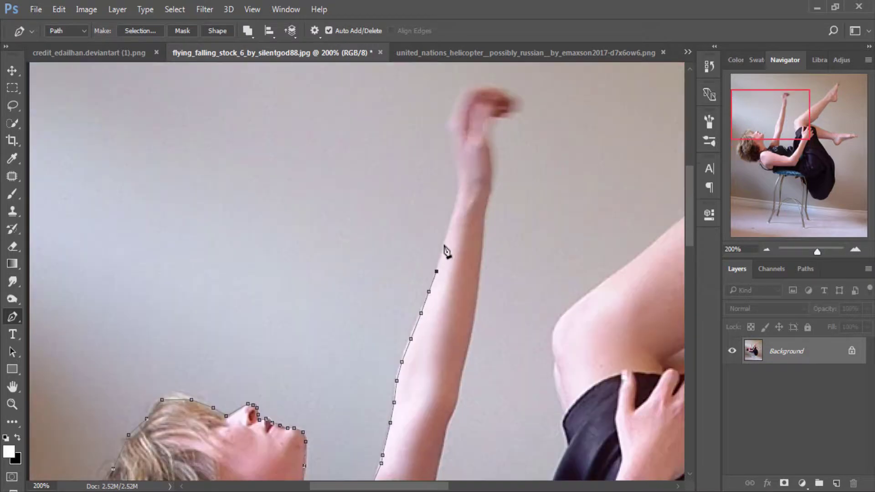
pyautogui.click(444, 245)
pyautogui.click(459, 191)
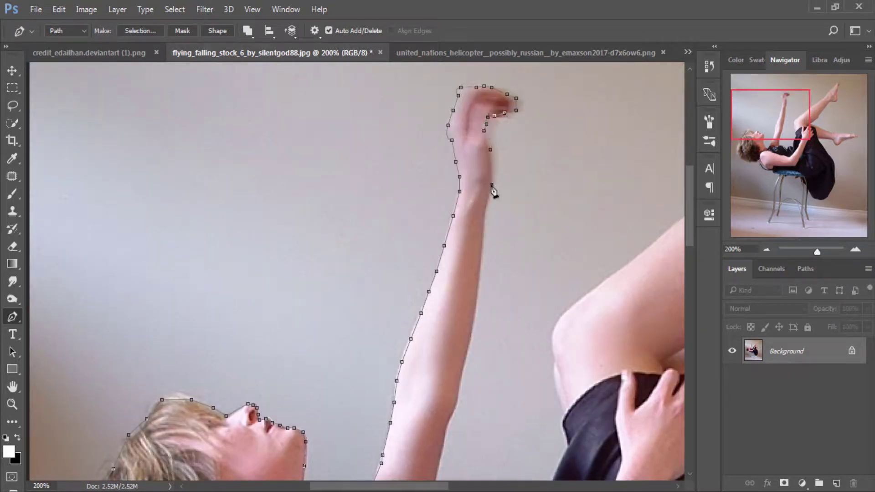
pyautogui.scroll(-6, 437, 478)
pyautogui.click(426, 299)
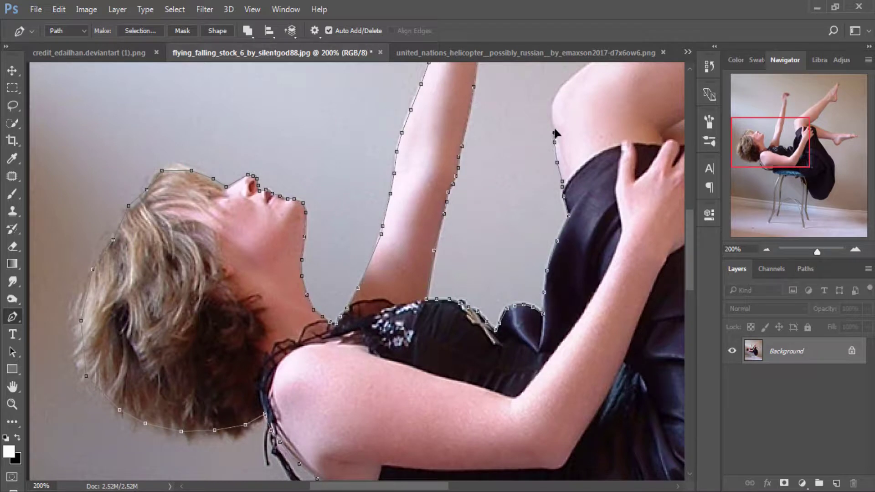
pyautogui.click(552, 125)
pyautogui.click(553, 99)
pyautogui.click(569, 80)
pyautogui.click(586, 67)
pyautogui.moveTo(598, 57); pyautogui.dragTo(347, 222)
pyautogui.click(346, 223)
# - Continue the path along the upper leg, around the raised foot, and down the thigh
pyautogui.click(461, 135)
pyautogui.click(499, 108)
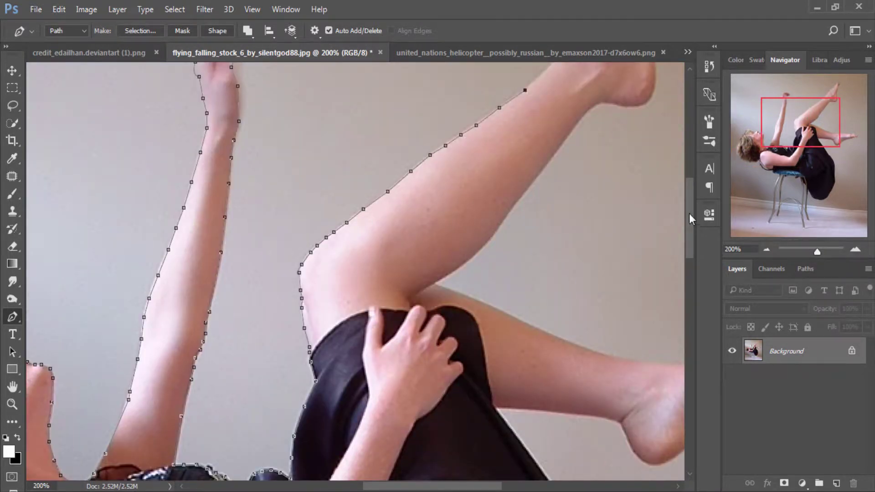
pyautogui.scroll(3, 501, 107)
pyautogui.click(565, 186)
pyautogui.click(613, 133)
pyautogui.click(655, 89)
pyautogui.click(678, 79)
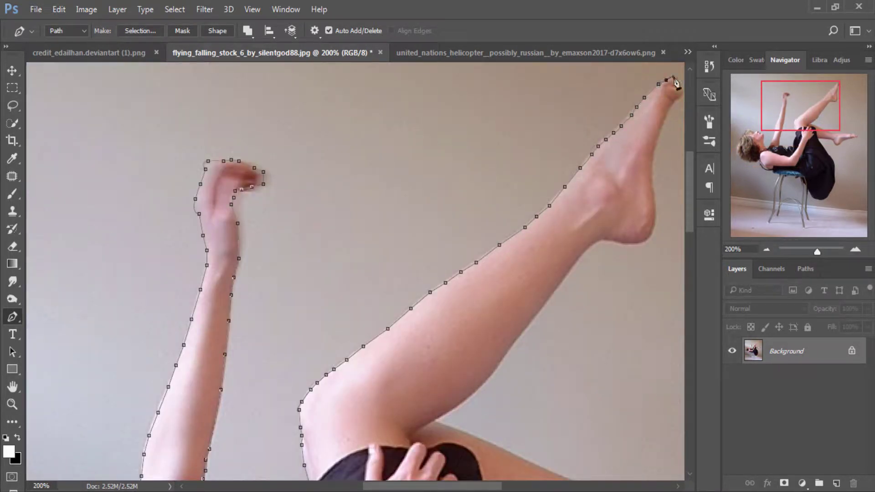
pyautogui.hscroll(1, 658, 88)
pyautogui.click(650, 113)
pyautogui.click(634, 153)
pyautogui.click(634, 183)
pyautogui.click(637, 211)
pyautogui.click(632, 235)
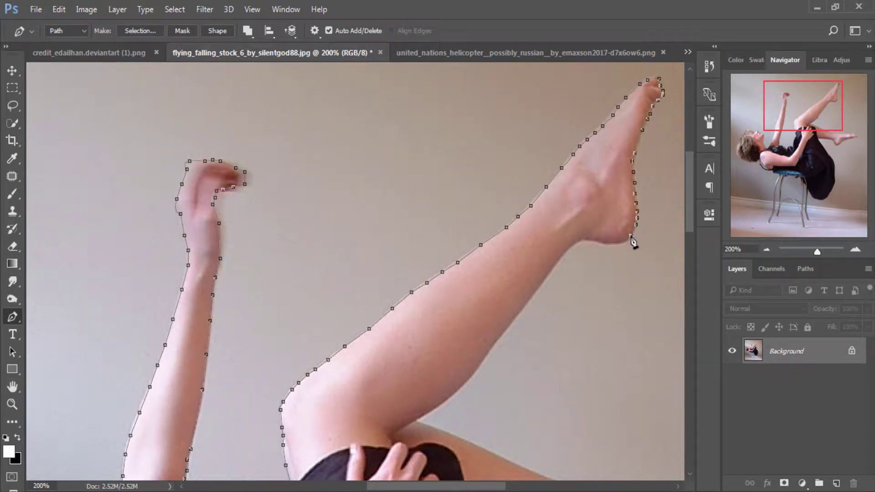
pyautogui.click(587, 240)
pyautogui.click(551, 270)
pyautogui.click(524, 307)
pyautogui.click(499, 338)
pyautogui.click(473, 372)
pyautogui.click(433, 412)
pyautogui.click(455, 437)
pyautogui.click(482, 448)
# - Trace the lower leg along the shin, around the toe tip, sole, heel and calf
pyautogui.moveTo(523, 472); pyautogui.dragTo(395, 231)
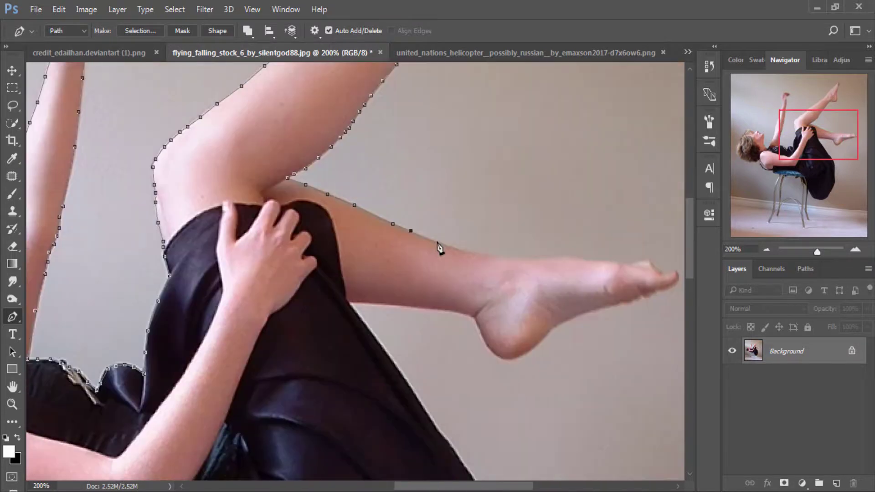
pyautogui.click(437, 241)
pyautogui.click(498, 256)
pyautogui.click(574, 257)
pyautogui.click(629, 265)
pyautogui.click(670, 270)
pyautogui.click(646, 293)
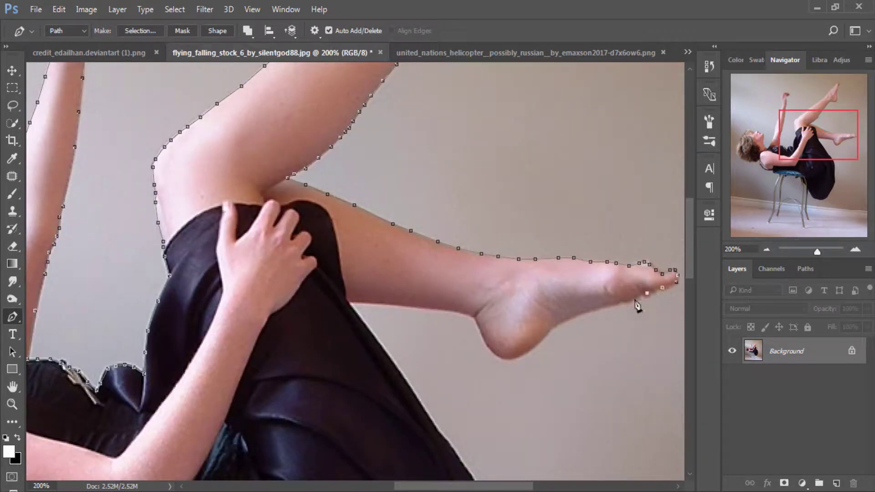
pyautogui.click(611, 304)
pyautogui.click(571, 318)
pyautogui.click(539, 342)
pyautogui.click(509, 359)
pyautogui.click(474, 317)
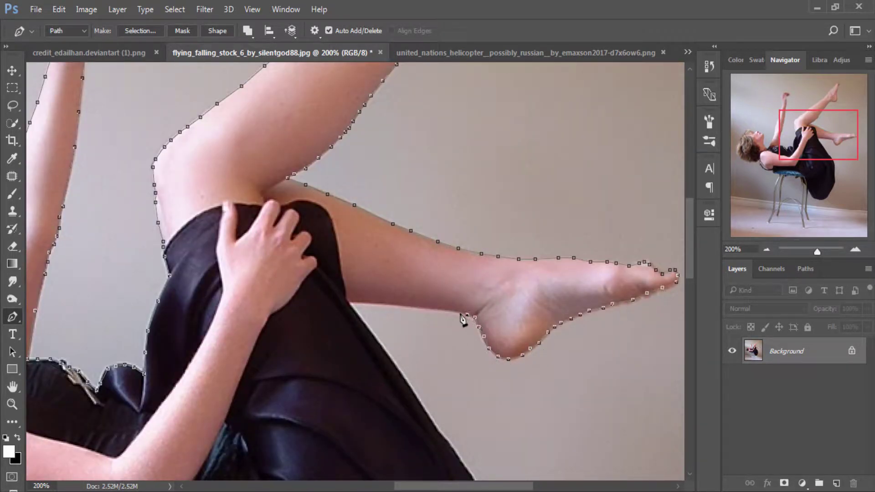
pyautogui.click(414, 307)
pyautogui.click(347, 302)
pyautogui.click(434, 426)
pyautogui.scroll(-5, 482, 299)
pyautogui.click(479, 288)
# - Trace down the dress edge and along the chair seat, closing the path
pyautogui.click(487, 357)
pyautogui.click(487, 442)
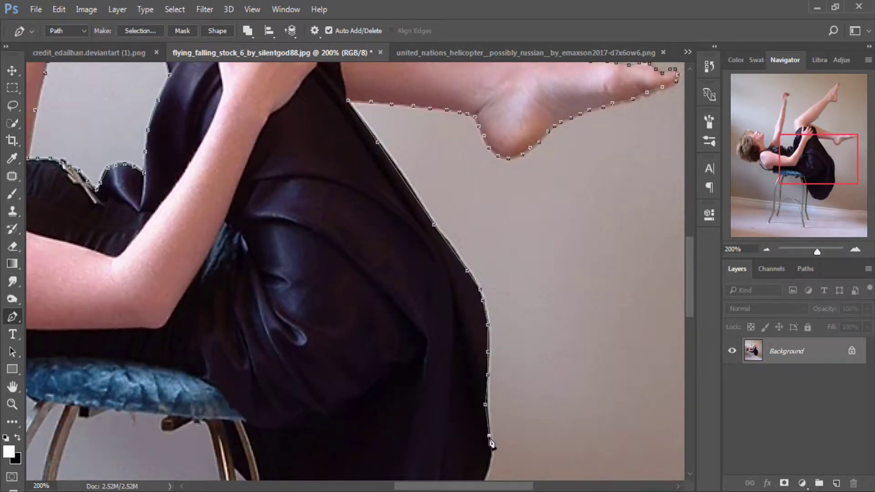
pyautogui.scroll(-5, 486, 456)
pyautogui.click(462, 305)
pyautogui.click(424, 369)
pyautogui.click(384, 387)
pyautogui.click(288, 334)
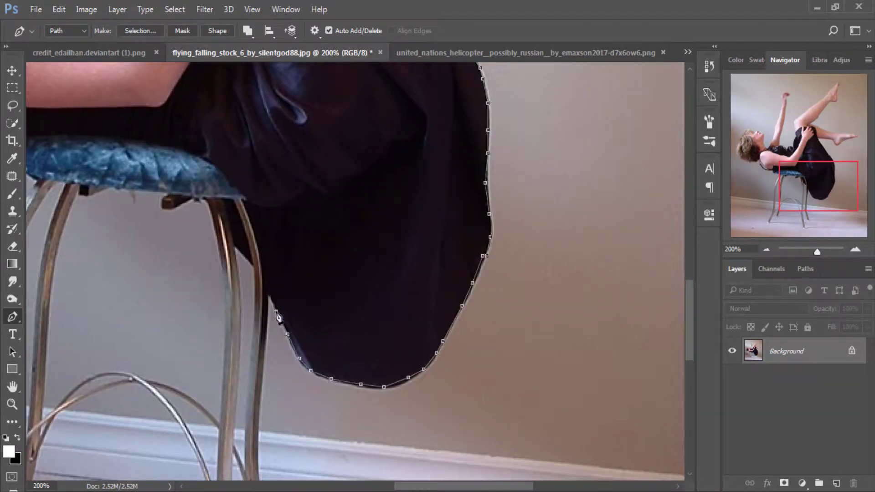
pyautogui.click(247, 201)
pyautogui.click(155, 138)
pyautogui.hscroll(-5, 318, 136)
pyautogui.click(286, 132)
pyautogui.click(239, 132)
pyautogui.click(184, 147)
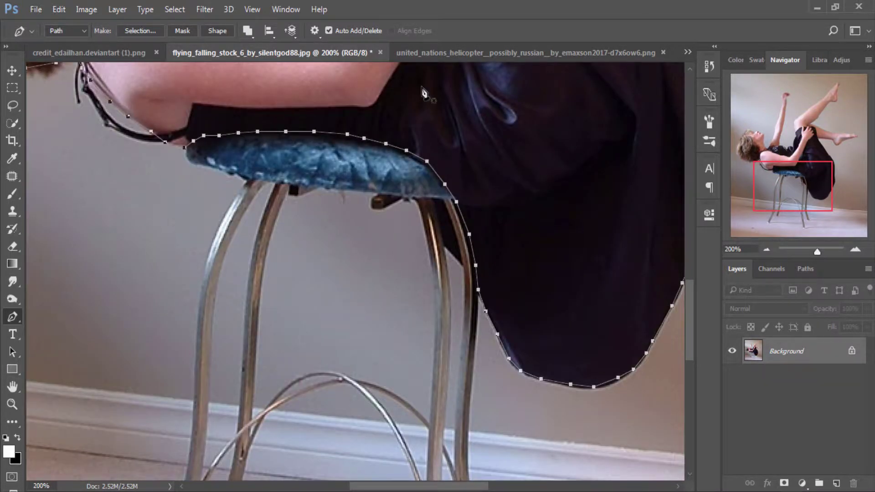
pyautogui.hotkey('ctrl', '-')
pyautogui.hotkey('ctrl', '-')
pyautogui.hotkey('ctrl', '-')
# - Turn the girl's traced path into a selection with no feathering, then take the Move tool
pyautogui.rightClick(357, 142)
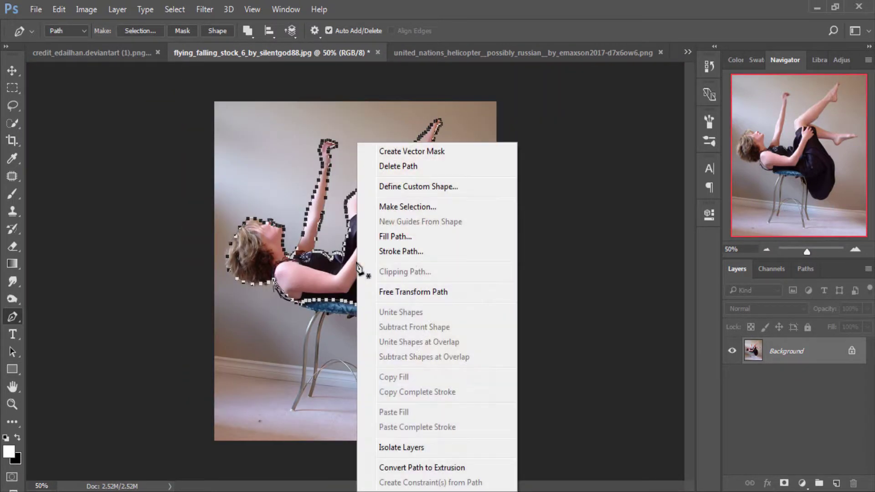
pyautogui.click(396, 206)
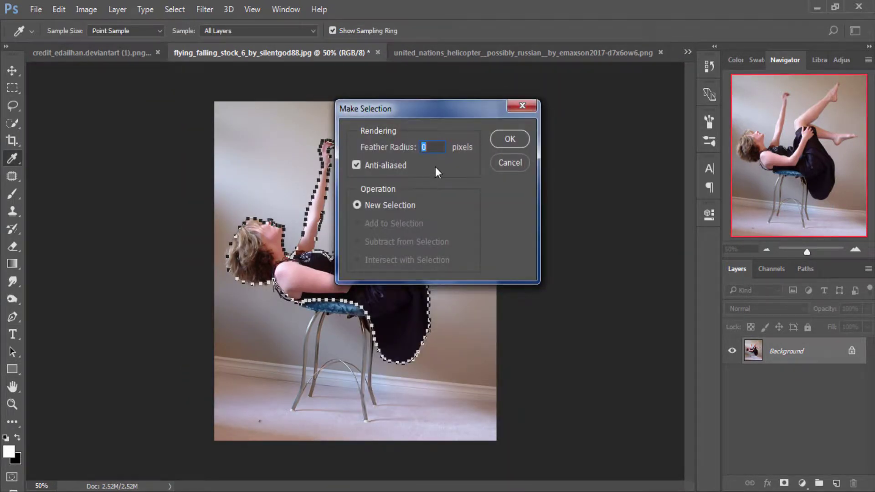
pyautogui.click(499, 138)
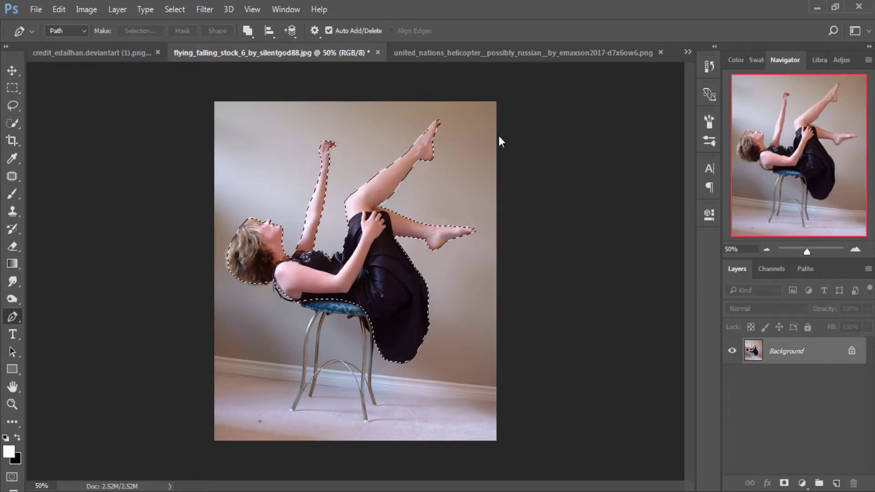
pyautogui.click(12, 71)
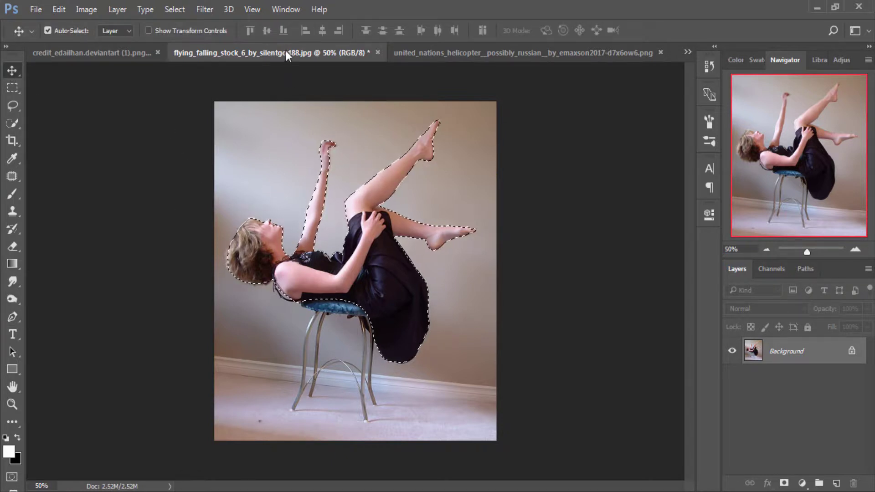
# - Copy the selected falling girl into the Untitled-1 composite as Layer 4, shifted left and up
pyautogui.moveTo(286, 48); pyautogui.dragTo(277, 86)
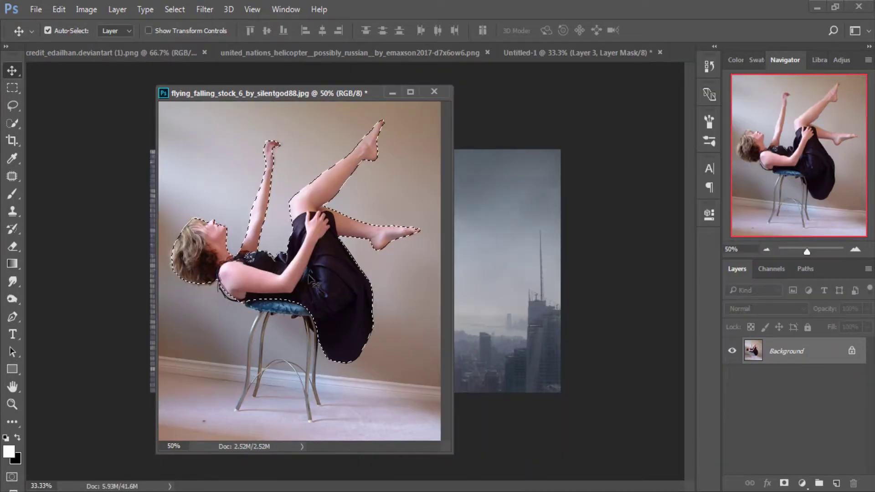
pyautogui.moveTo(388, 294); pyautogui.dragTo(389, 92)
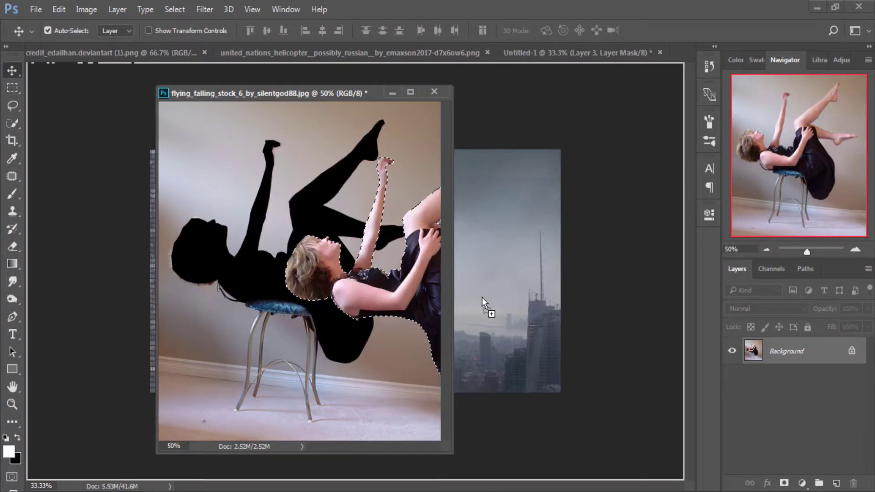
pyautogui.click(391, 93)
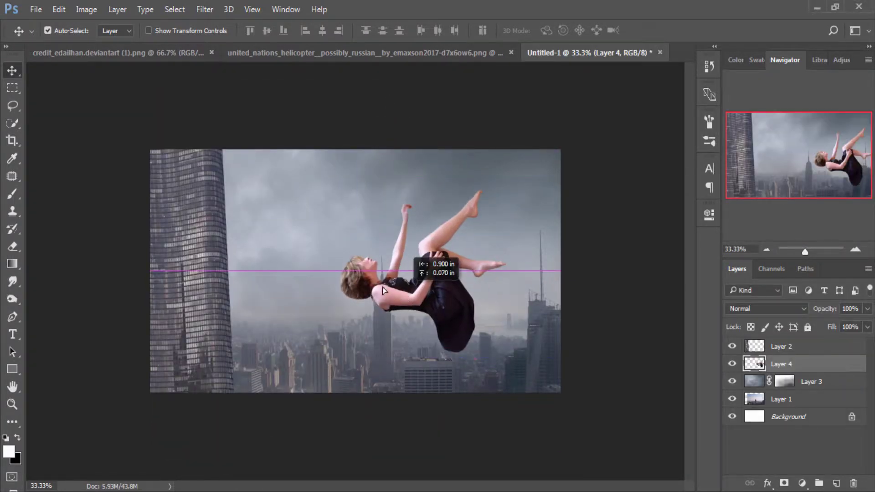
pyautogui.moveTo(453, 303); pyautogui.dragTo(370, 280)
# - Scale the girl to about 27%, flip her horizontally and rotate her -22.85° into the sky
pyautogui.hotkey('ctrl', 't')
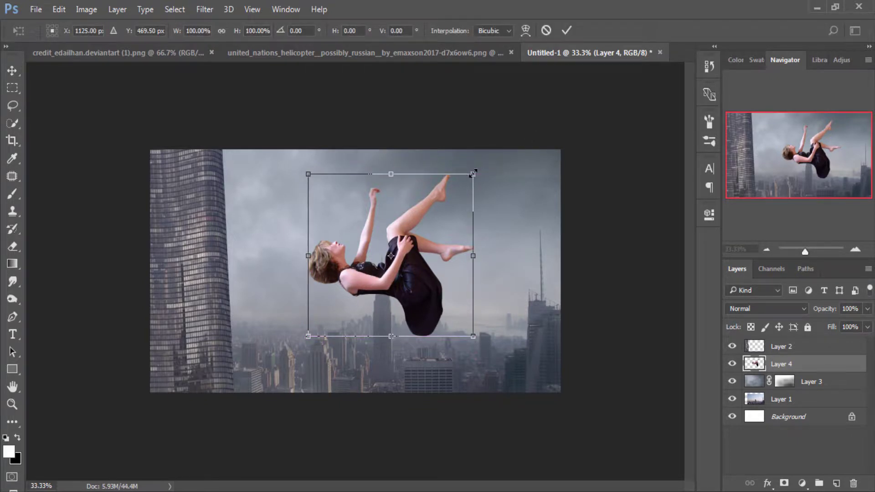
pyautogui.moveTo(473, 173); pyautogui.dragTo(421, 219)
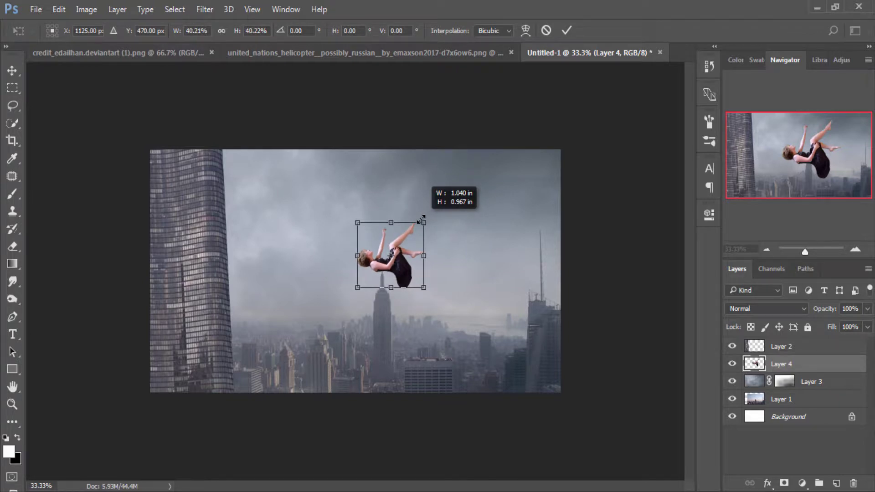
pyautogui.moveTo(379, 275)
pyautogui.mouseDown()
pyautogui.moveTo(351, 275)
pyautogui.moveTo(308, 249)
pyautogui.mouseUp()
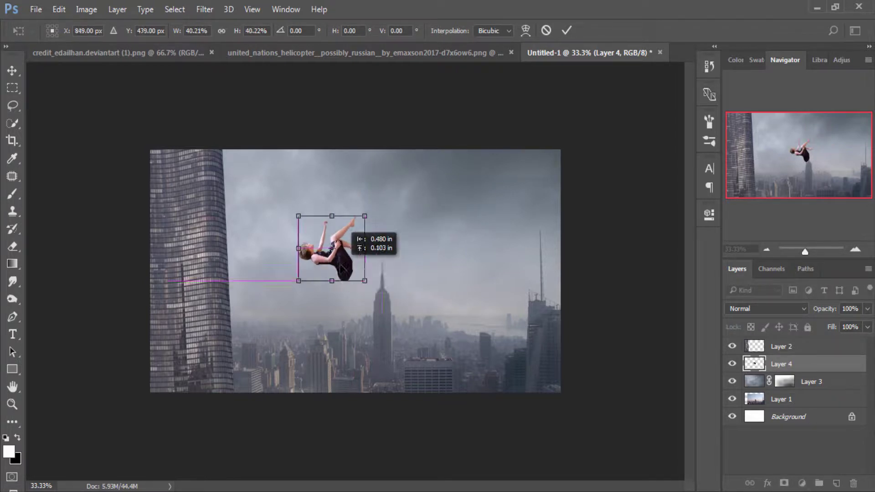
pyautogui.rightClick(312, 248)
pyautogui.click(351, 449)
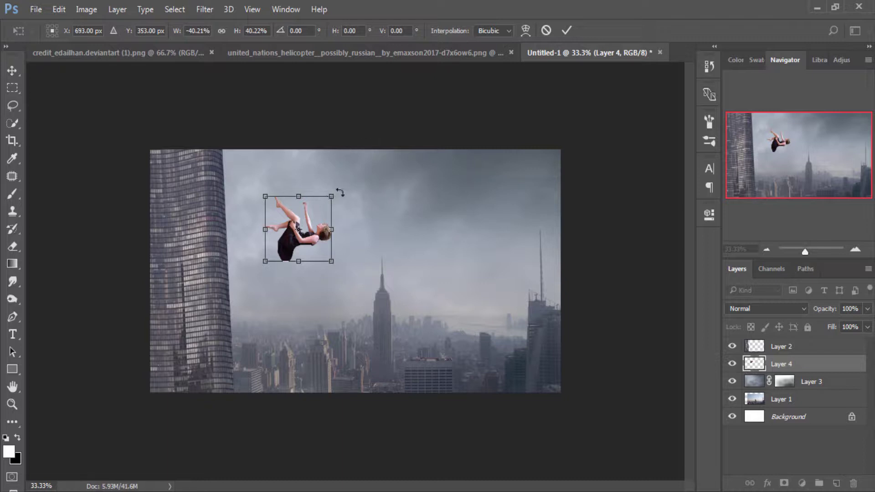
pyautogui.moveTo(341, 187); pyautogui.dragTo(327, 174)
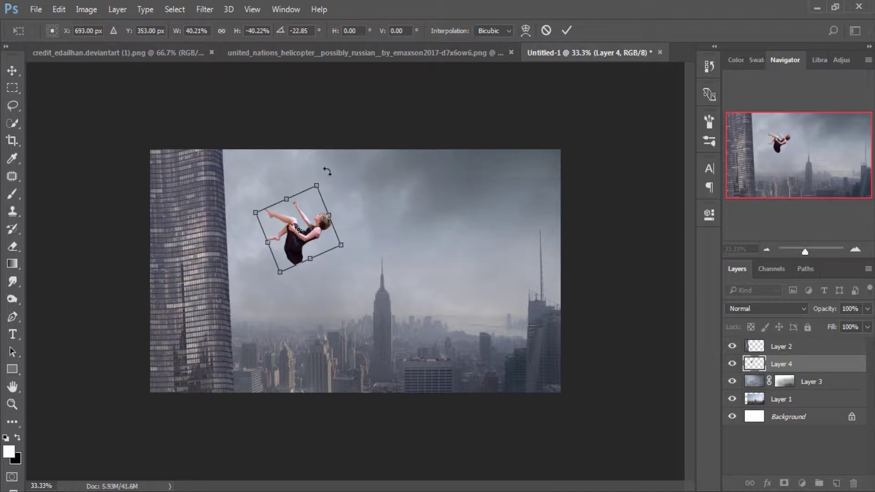
pyautogui.moveTo(315, 221); pyautogui.dragTo(327, 247)
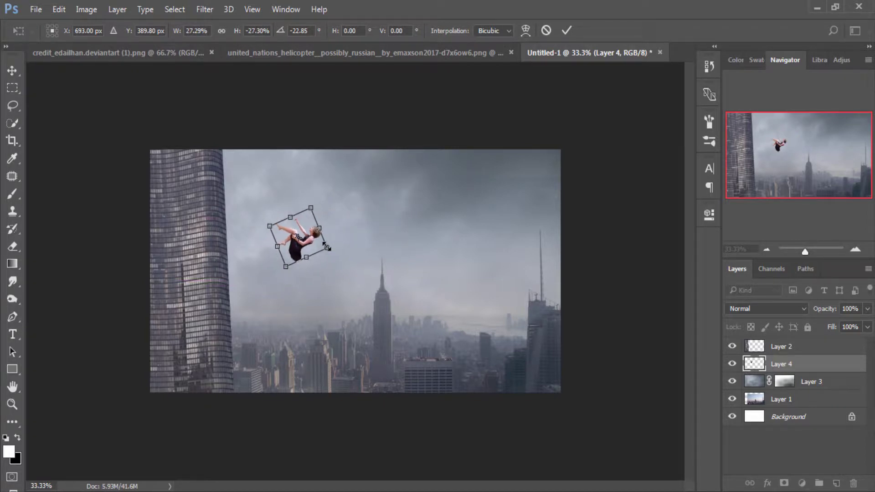
pyautogui.press('Return')
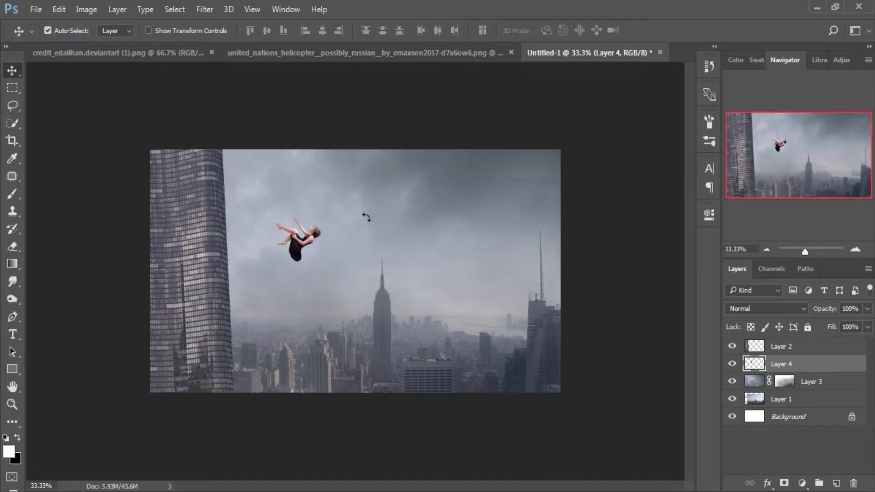
# - Enlarge the Layer 2 tower from its centre to about 184%, shifted left
pyautogui.click(175, 276)
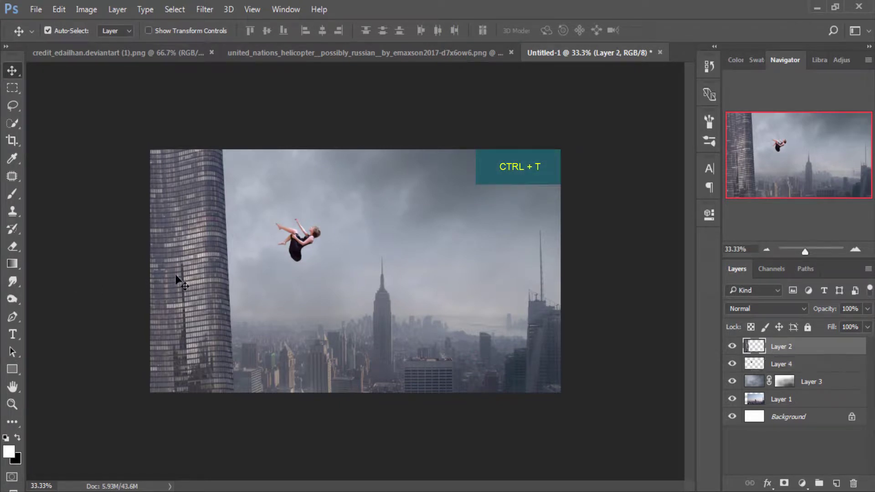
pyautogui.hotkey('ctrl', 't')
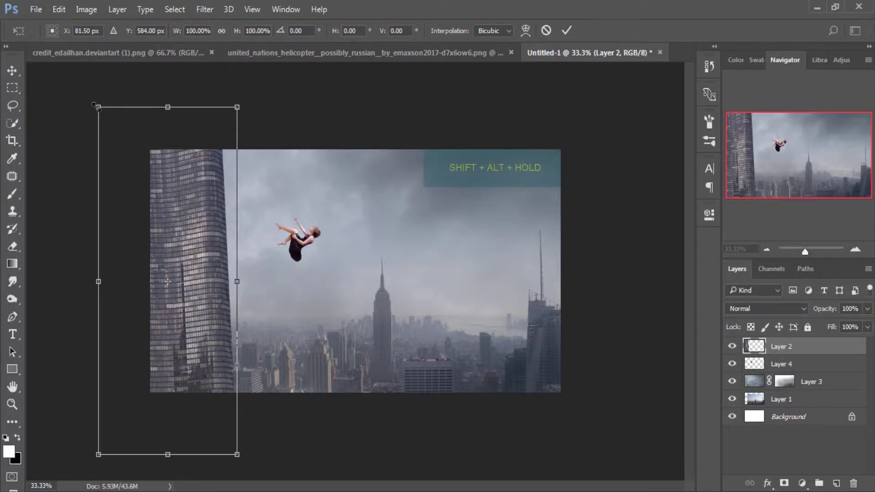
pyautogui.moveTo(81, 100); pyautogui.dragTo(2, 47)
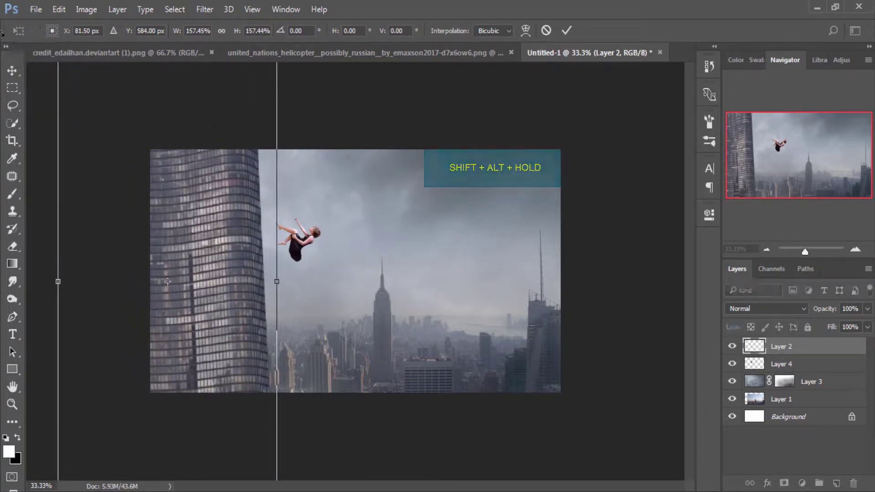
pyautogui.moveTo(234, 247); pyautogui.dragTo(226, 246)
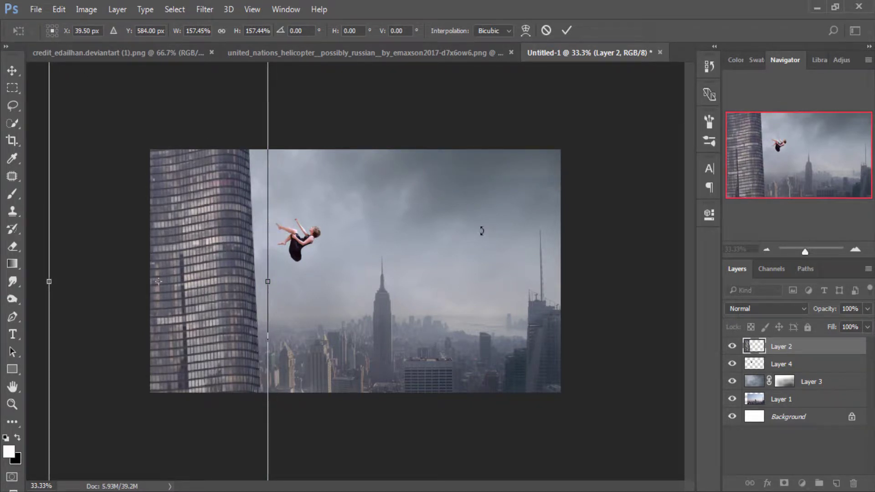
pyautogui.hotkey('ctrl', '-')
pyautogui.hotkey('ctrl', '-')
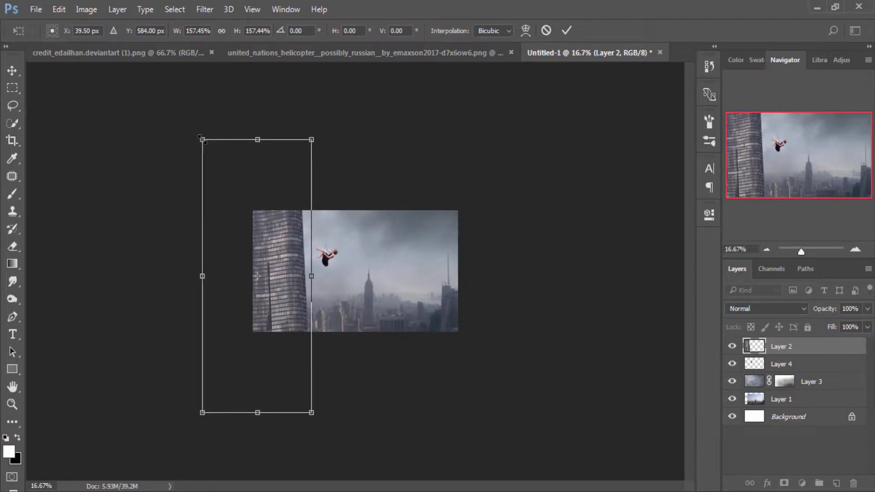
pyautogui.moveTo(201, 138); pyautogui.dragTo(169, 127)
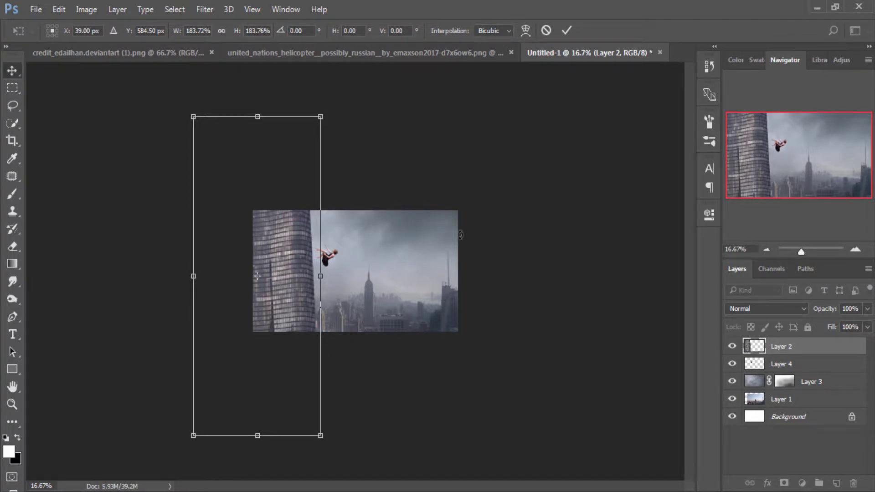
pyautogui.press('Return')
# - Select Layer 4 and move the girl slightly right and up into open sky
pyautogui.click(329, 255)
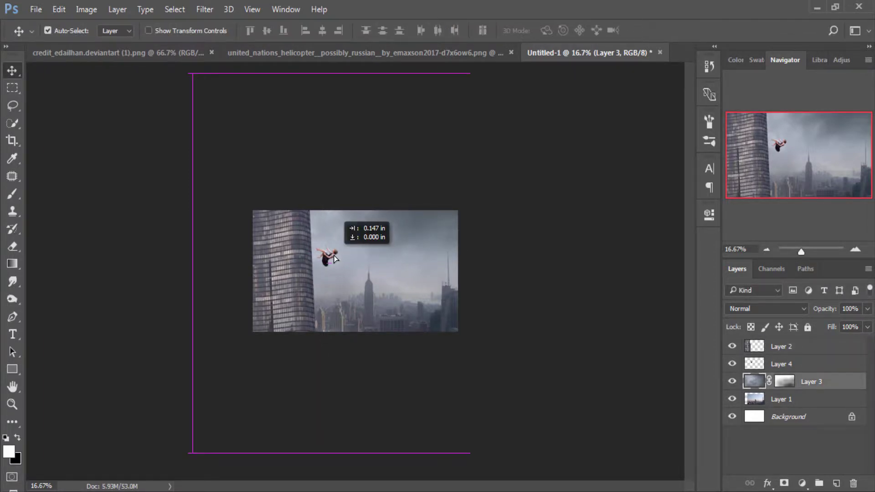
pyautogui.moveTo(338, 263); pyautogui.dragTo(341, 261)
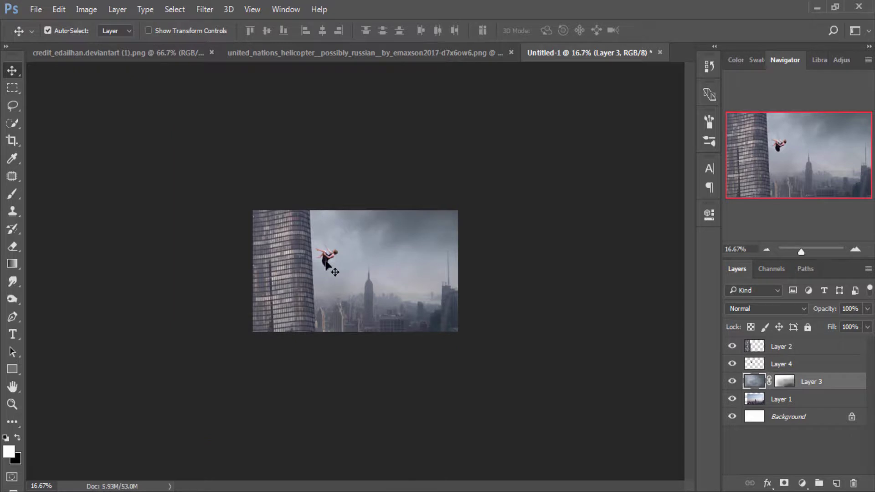
pyautogui.click(762, 365)
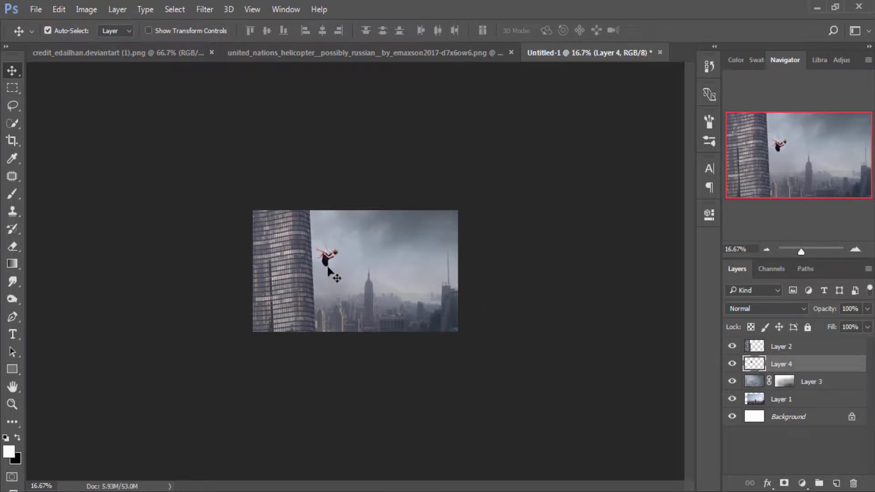
pyautogui.moveTo(329, 257); pyautogui.dragTo(343, 259)
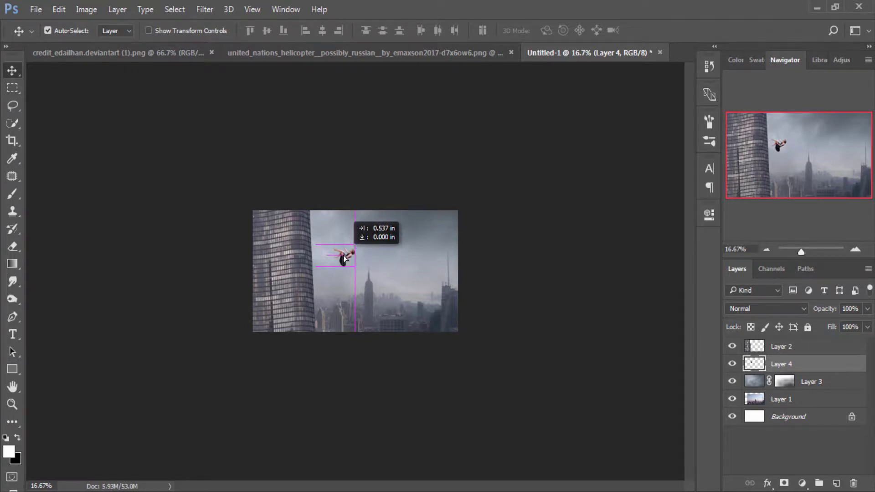
pyautogui.moveTo(343, 258); pyautogui.dragTo(343, 254)
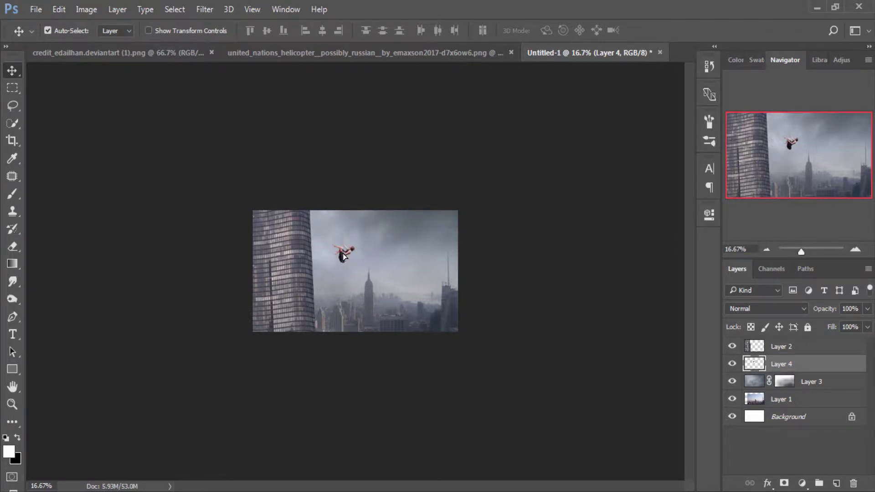
pyautogui.hotkey('ctrl', '+')
pyautogui.hotkey('ctrl', '+')
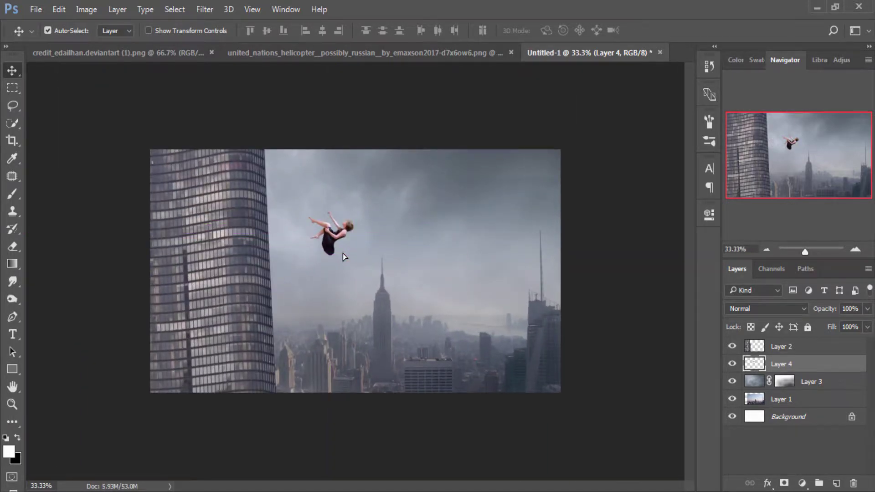
pyautogui.hotkey('ctrl', '+')
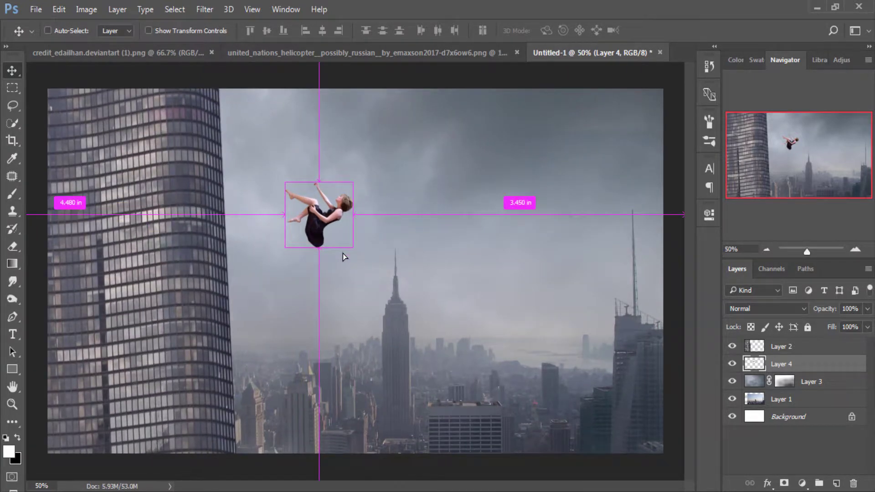
pyautogui.hotkey('ctrl', '-')
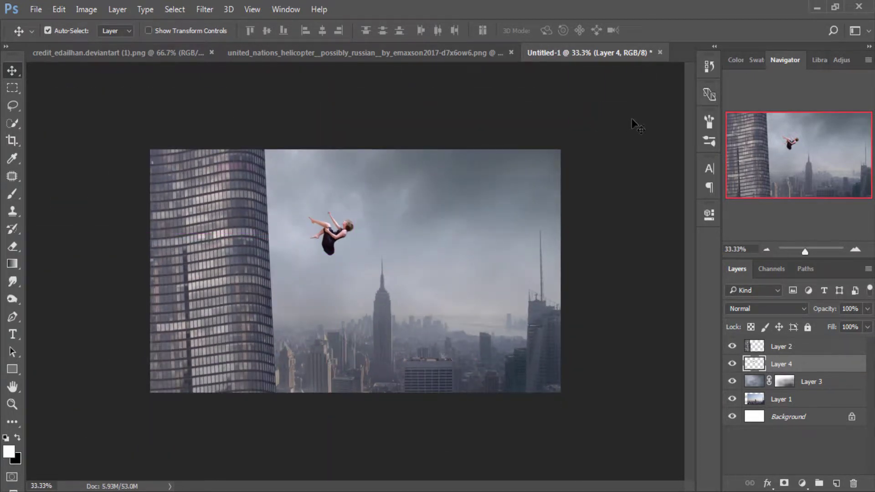
# - Copy the shattered-glass image into the composite as Layer 5
pyautogui.click(129, 53)
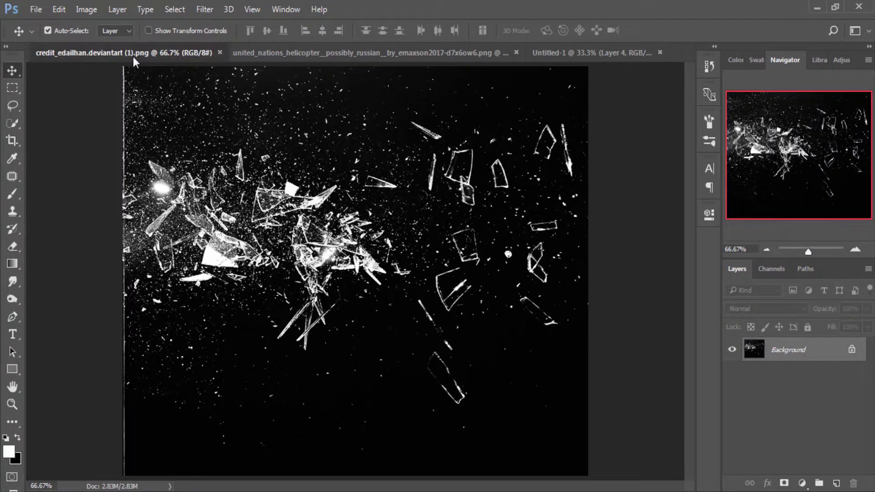
pyautogui.moveTo(133, 57); pyautogui.dragTo(285, 106)
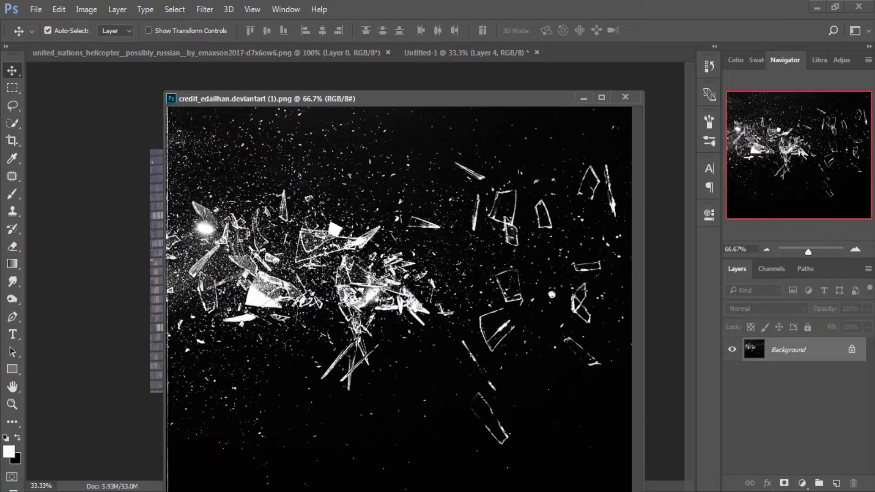
pyautogui.moveTo(322, 259); pyautogui.dragTo(154, 259)
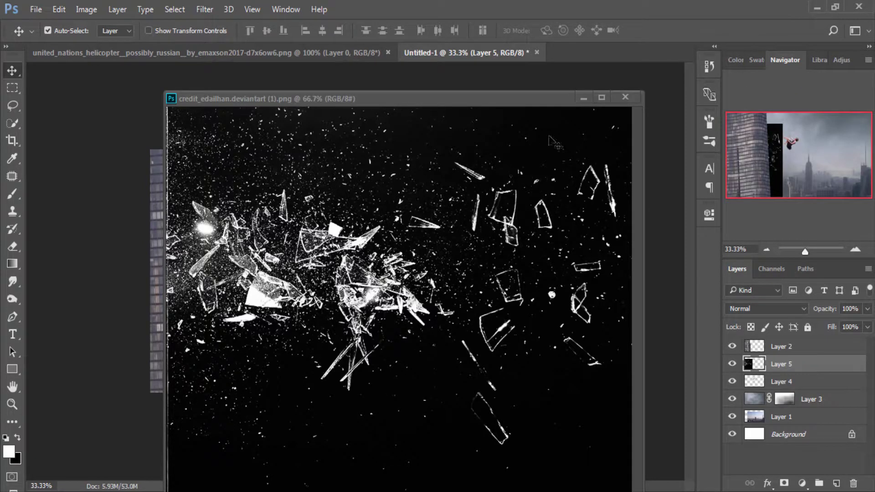
pyautogui.click(584, 97)
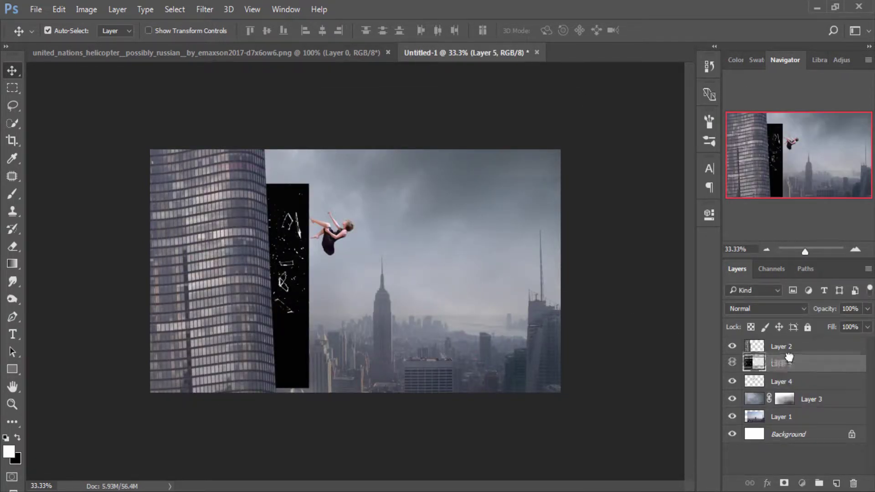
# - Move Layer 5 to the top of the stack, reposition the glass and zoom to 50%
pyautogui.moveTo(783, 358); pyautogui.dragTo(783, 344)
pyautogui.moveTo(282, 272); pyautogui.dragTo(390, 277)
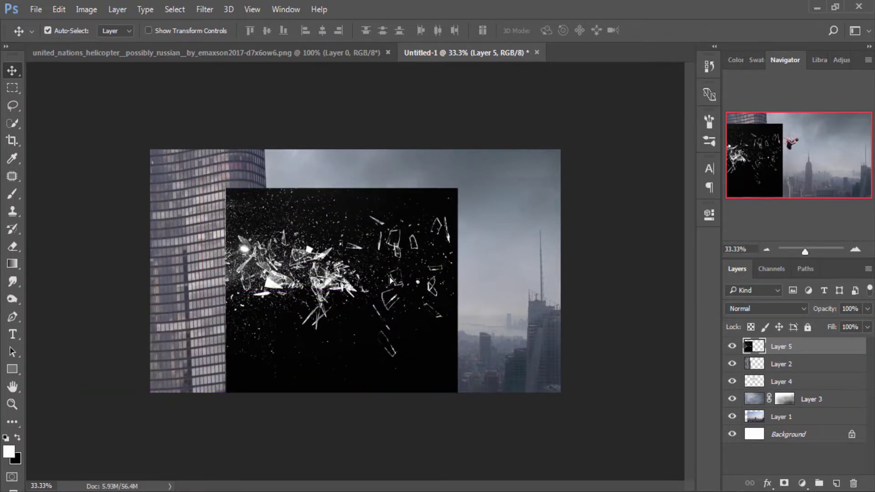
pyautogui.hotkey('ctrl', '+')
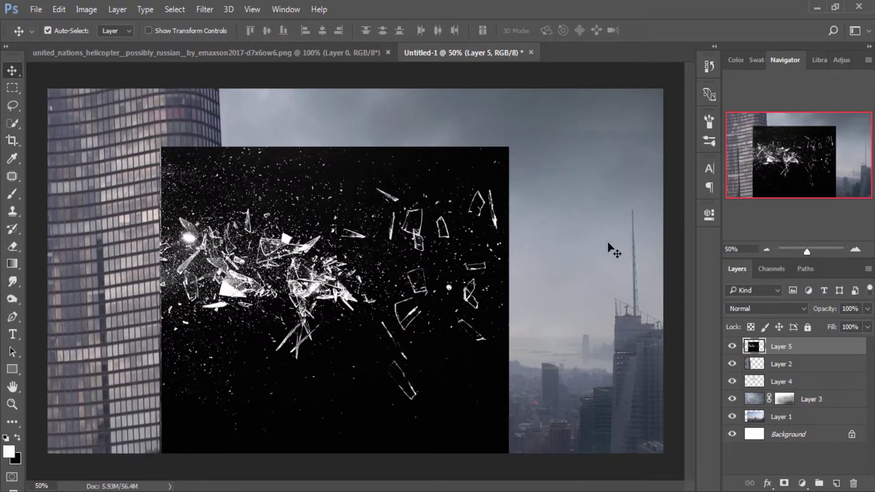
# - Set Layer 5's blend mode to Screen and move the shards up and right
pyautogui.click(766, 308)
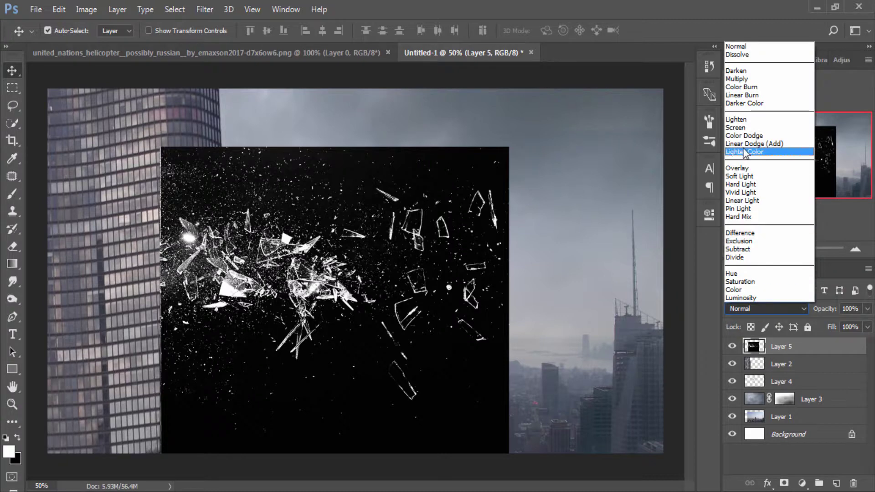
pyautogui.click(738, 129)
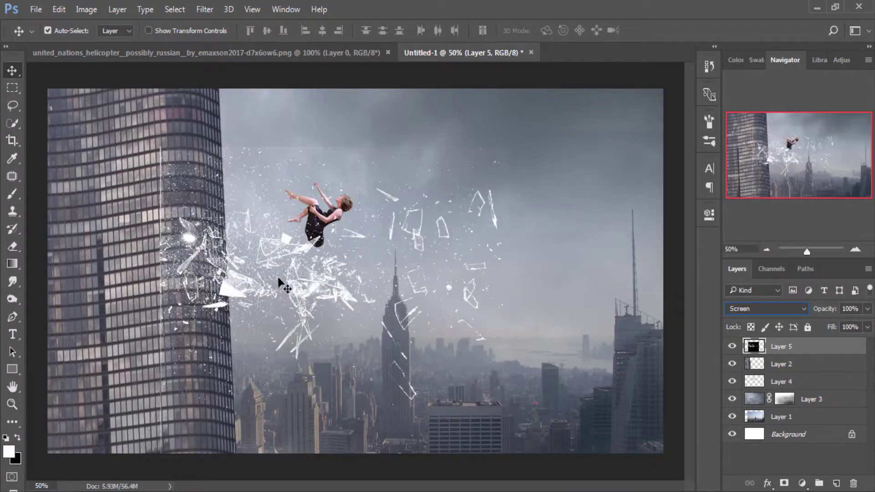
pyautogui.moveTo(278, 280); pyautogui.dragTo(350, 250)
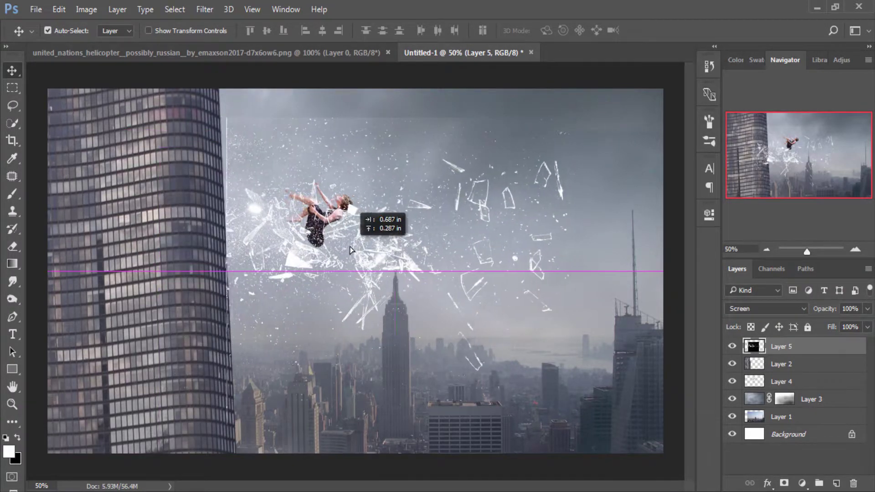
# - Scale the glass to about 55%, drop it below Layer 2 and place it beside the girl
pyautogui.hotkey('ctrl', 't')
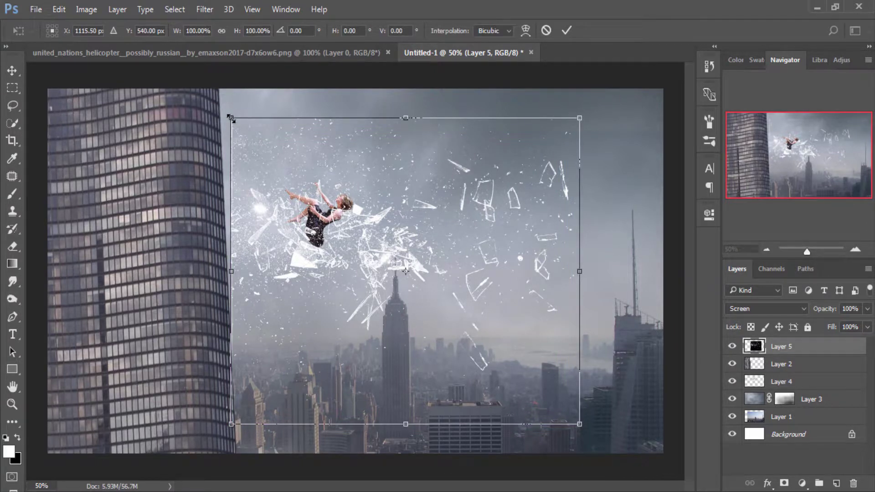
pyautogui.moveTo(266, 133); pyautogui.dragTo(324, 170)
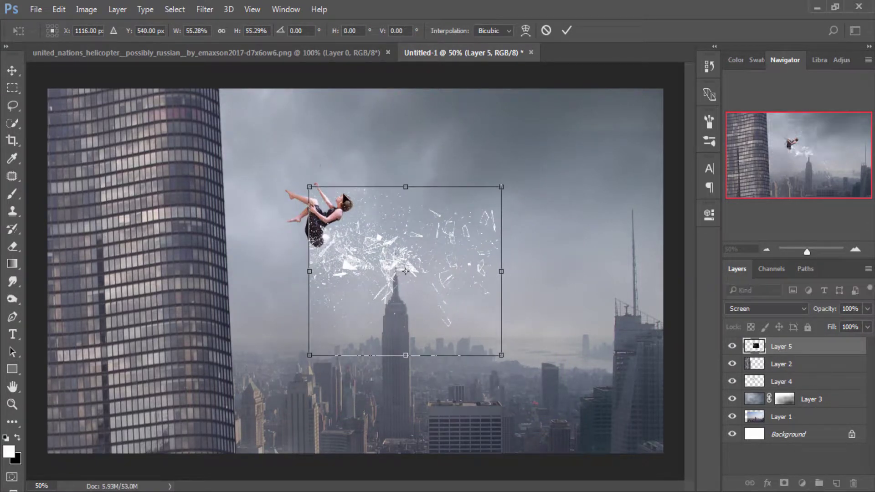
pyautogui.moveTo(365, 259)
pyautogui.mouseDown()
pyautogui.moveTo(326, 225)
pyautogui.moveTo(352, 314)
pyautogui.mouseUp()
pyautogui.press('Return')
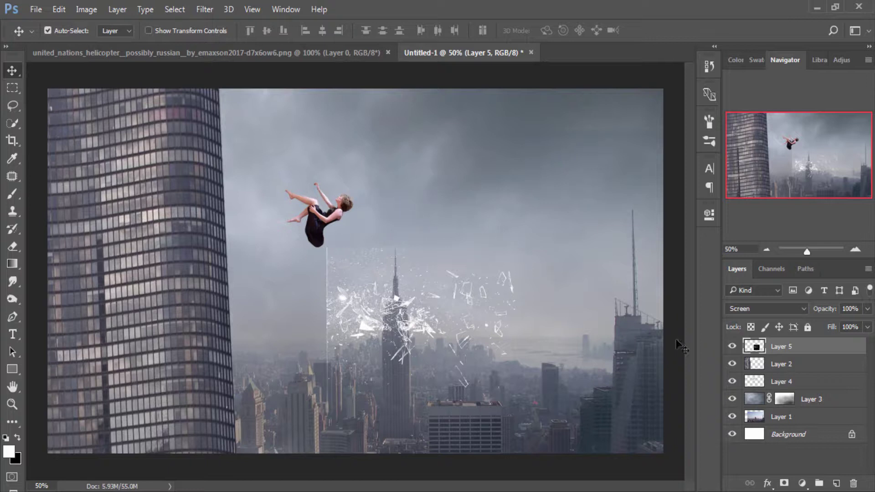
pyautogui.moveTo(775, 353); pyautogui.dragTo(775, 371)
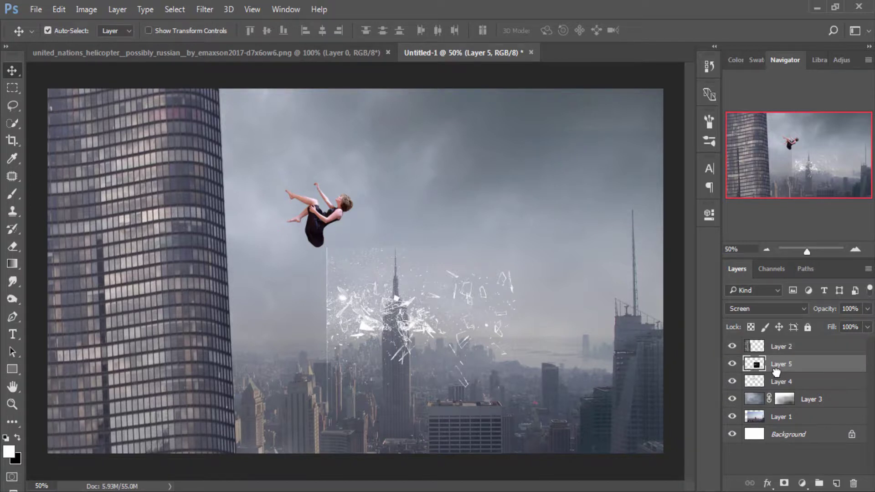
pyautogui.moveTo(471, 350); pyautogui.dragTo(277, 212)
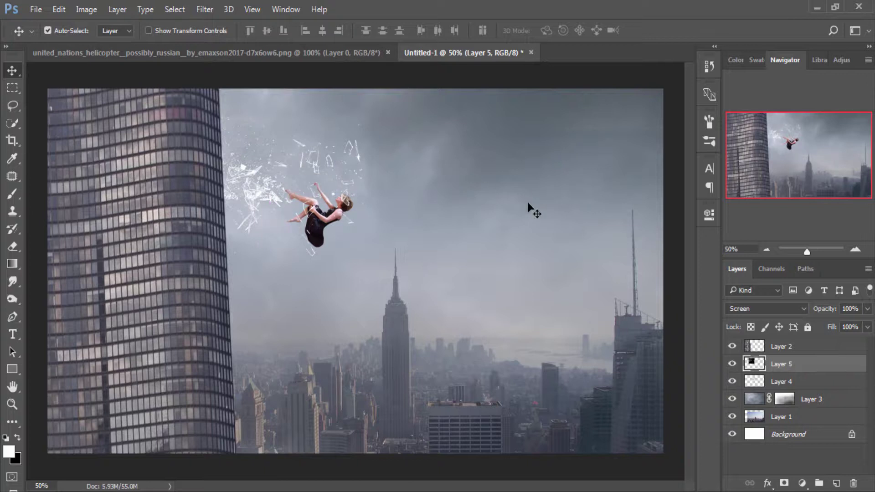
# - Apply Camera Raw to Layer 4: Temperature -17, Exposure -0.05, Vibrance -6, Saturation -13
pyautogui.click(788, 385)
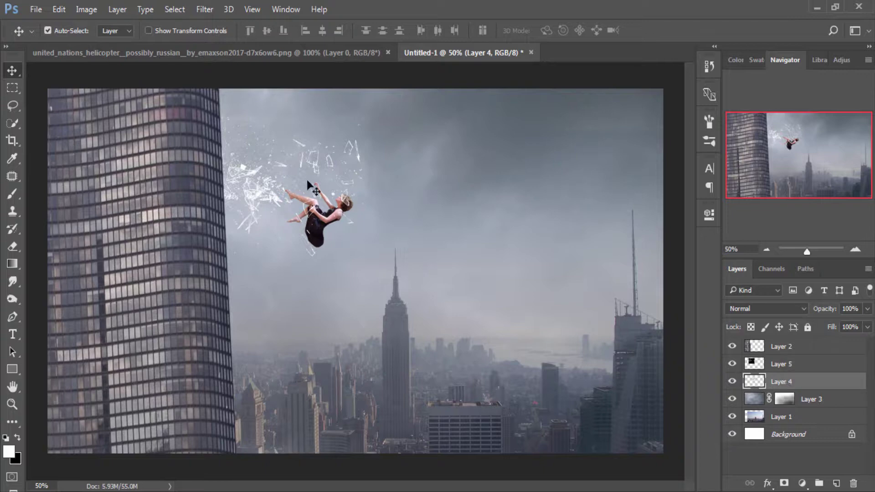
pyautogui.click(200, 10)
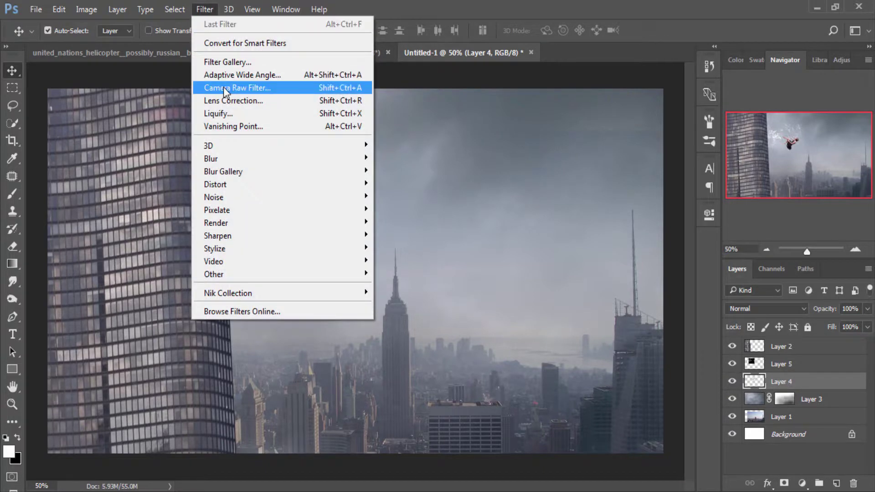
pyautogui.click(225, 89)
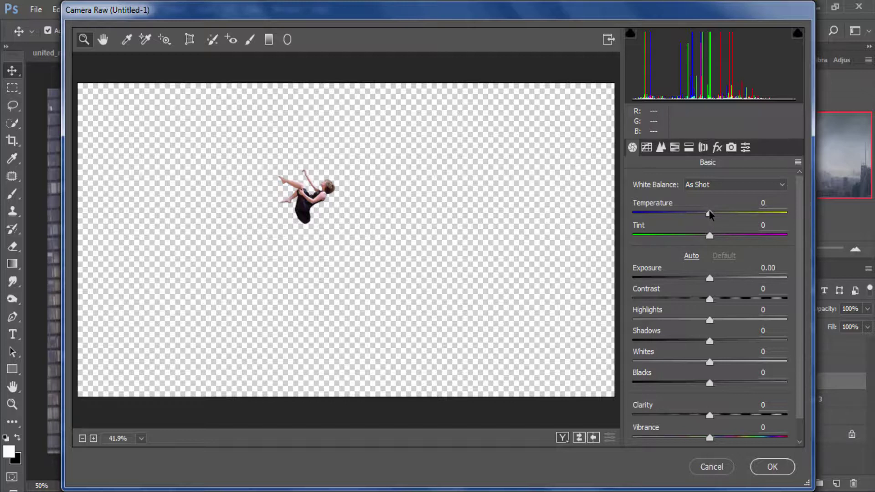
pyautogui.moveTo(706, 214); pyautogui.dragTo(697, 215)
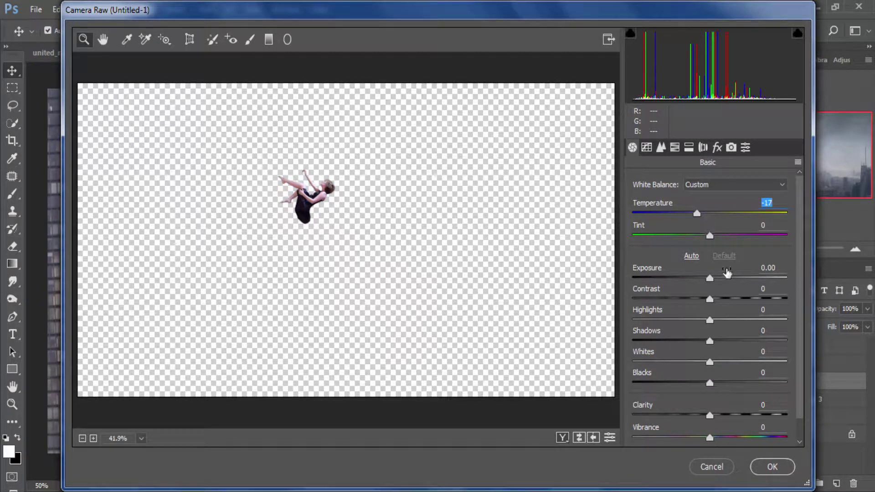
pyautogui.click(709, 278)
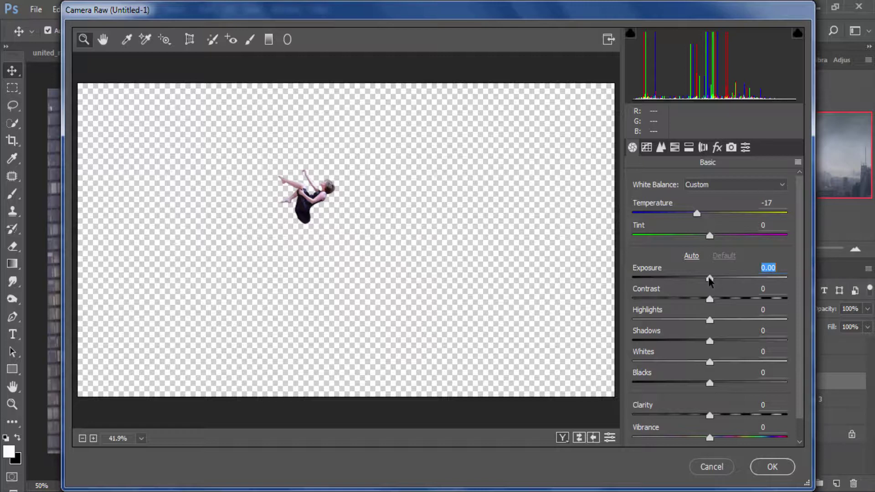
pyautogui.moveTo(709, 279); pyautogui.dragTo(707, 279)
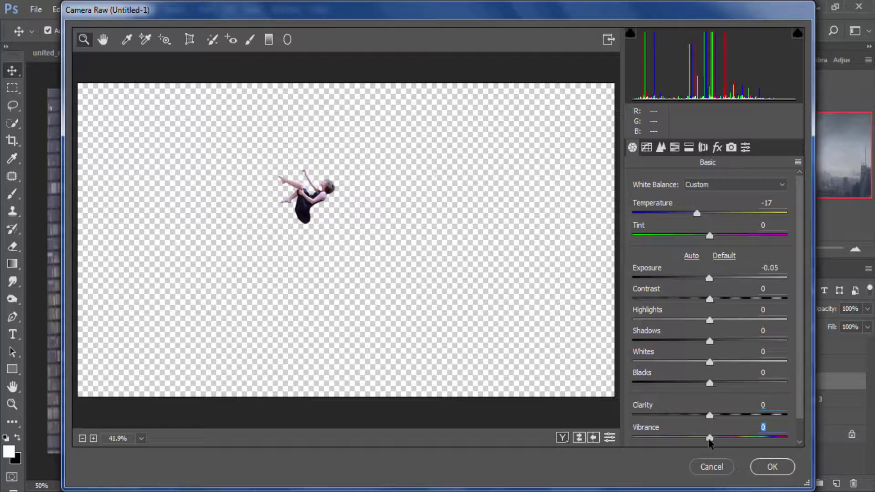
pyautogui.moveTo(709, 438); pyautogui.dragTo(704, 441)
pyautogui.moveTo(800, 332); pyautogui.dragTo(803, 374)
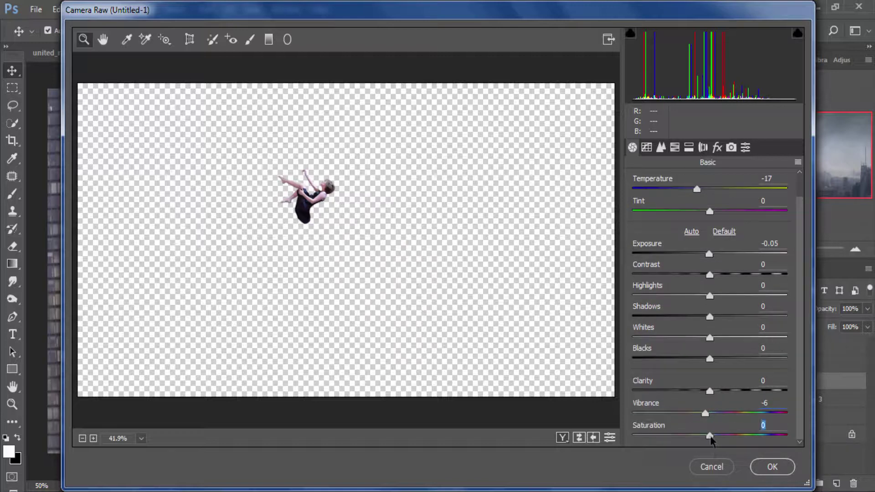
pyautogui.moveTo(711, 438); pyautogui.dragTo(702, 440)
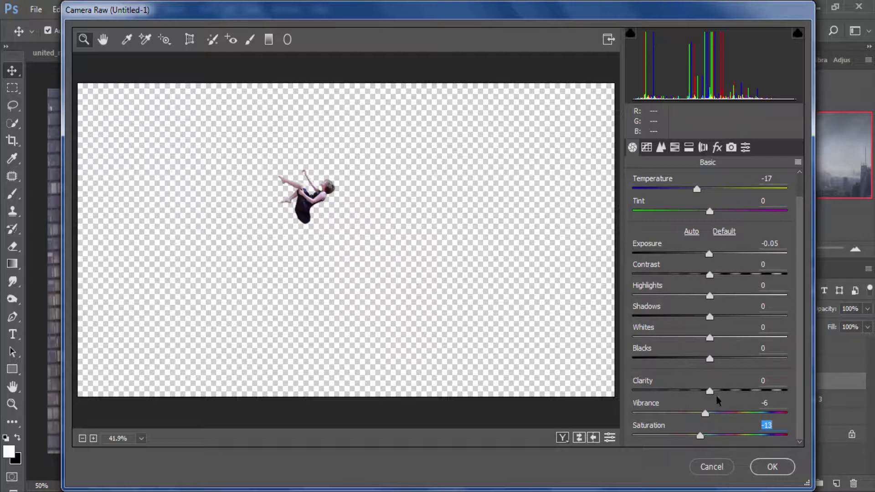
pyautogui.click(774, 467)
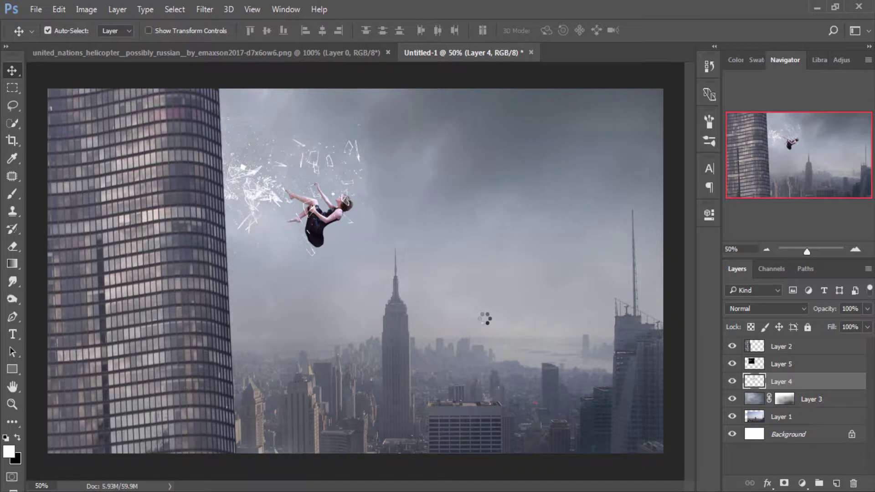
# - Rescale the glass shards to about 70% × 55% and tilt them 4.77°
pyautogui.keyDown('ctrl'); pyautogui.click(271, 187); pyautogui.keyUp('ctrl')
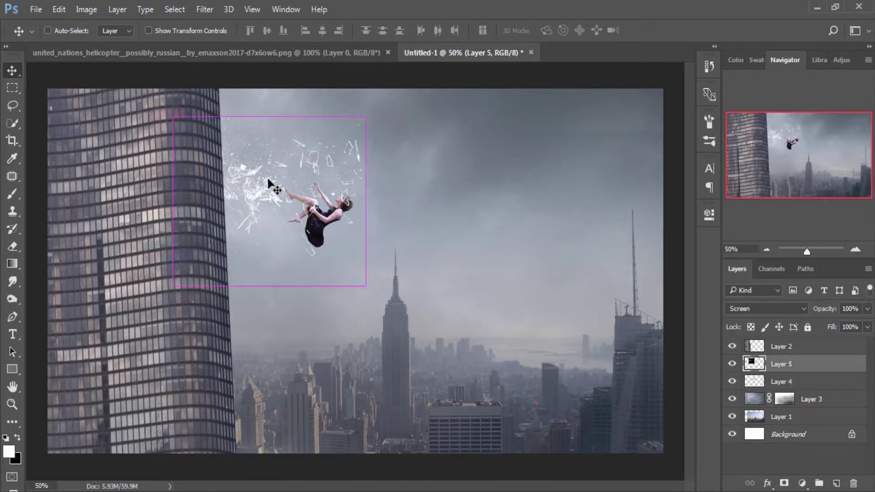
pyautogui.hotkey('ctrl', 't')
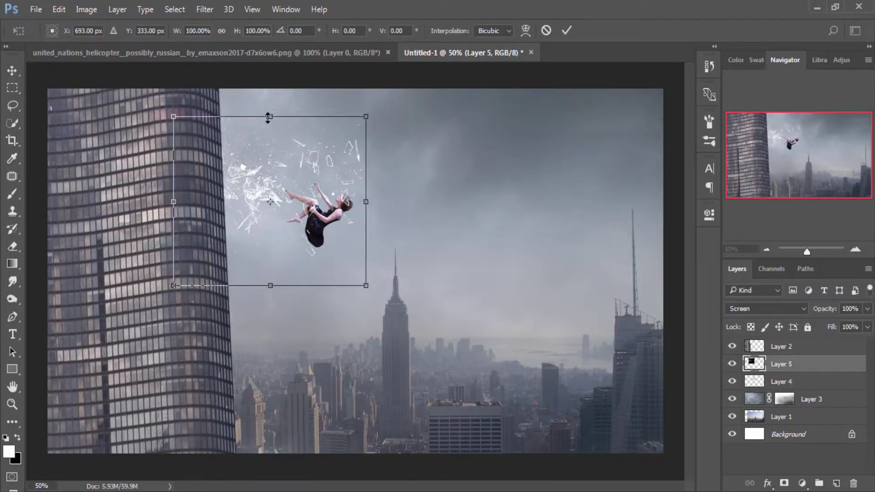
pyautogui.moveTo(269, 117); pyautogui.dragTo(270, 144)
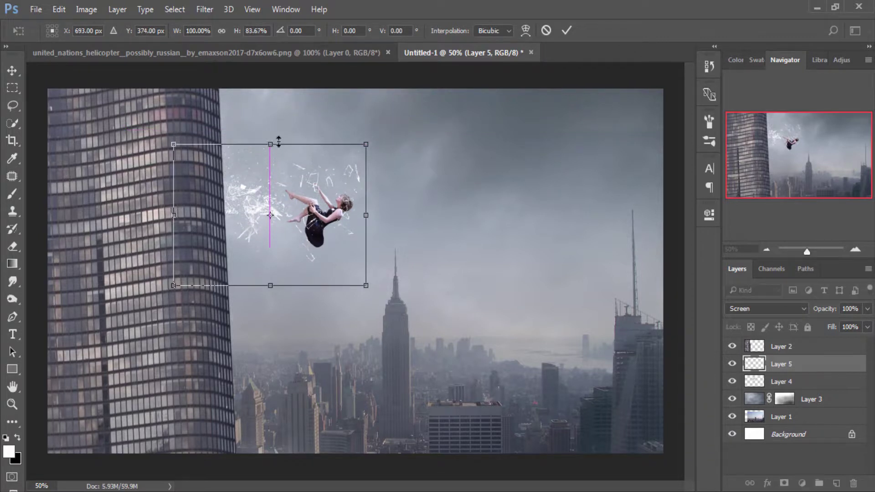
pyautogui.moveTo(366, 145)
pyautogui.mouseDown()
pyautogui.moveTo(341, 157)
pyautogui.moveTo(356, 167)
pyautogui.mouseUp()
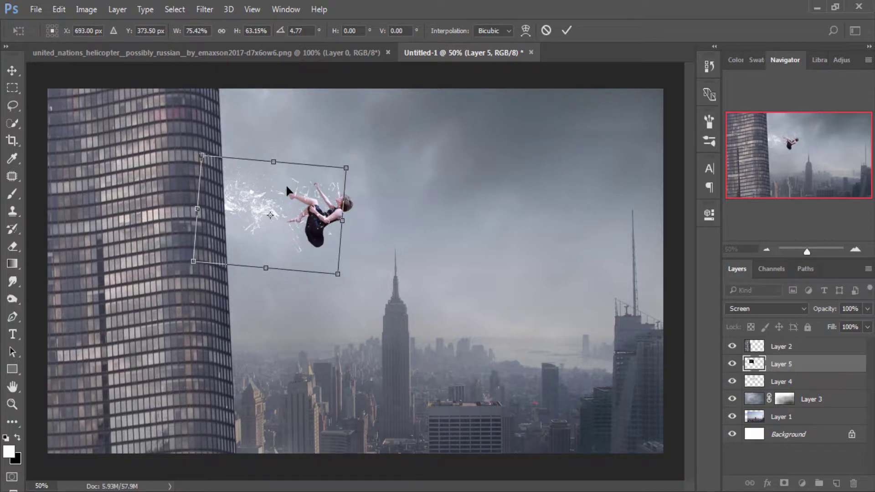
pyautogui.moveTo(249, 201); pyautogui.dragTo(250, 196)
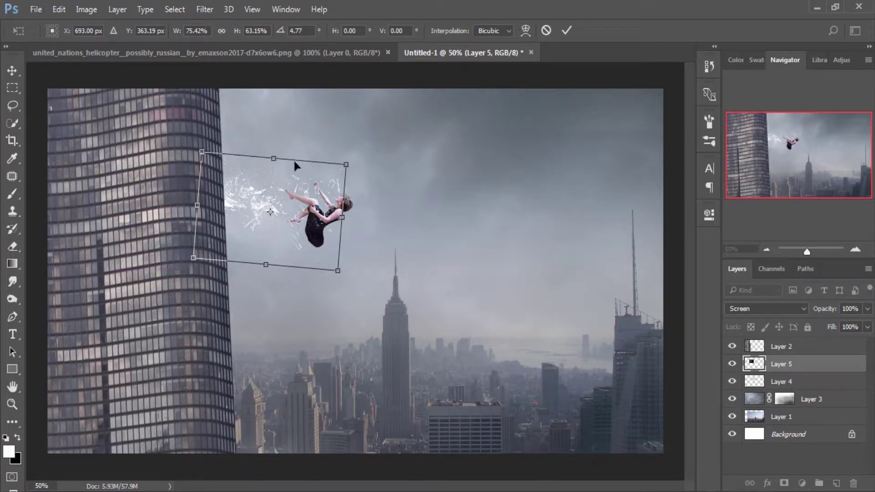
pyautogui.moveTo(274, 158); pyautogui.dragTo(273, 164)
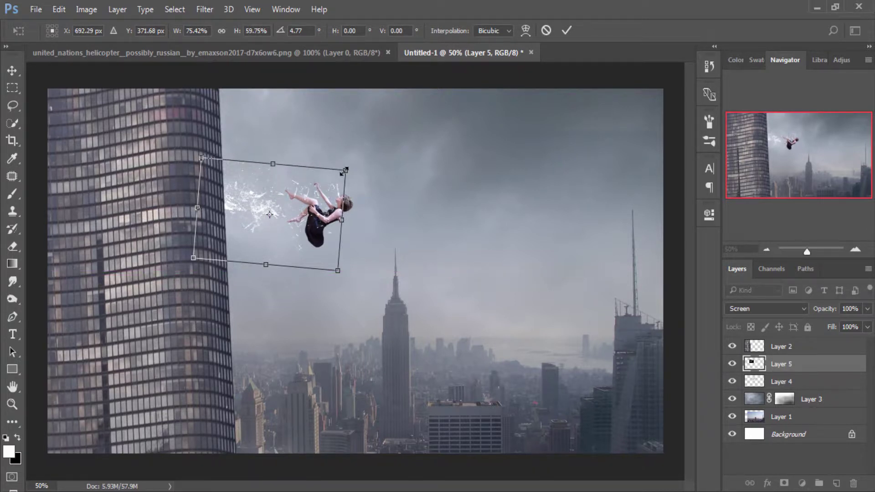
pyautogui.moveTo(345, 170); pyautogui.dragTo(337, 171)
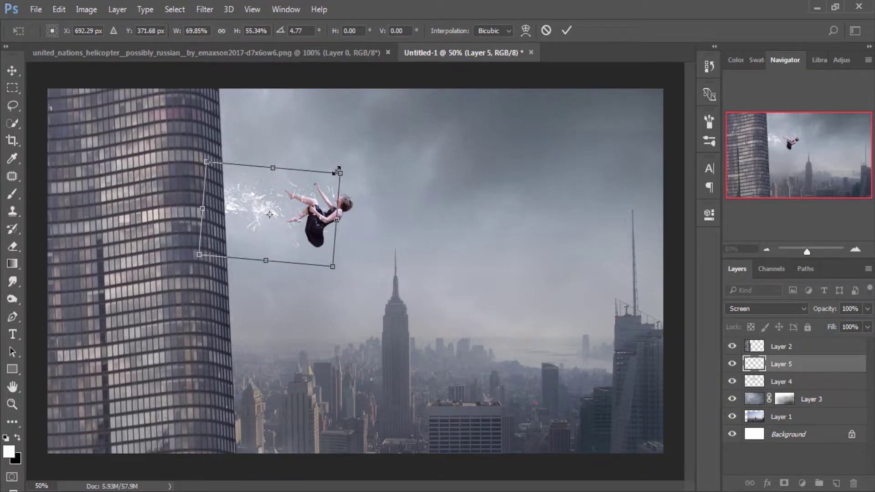
pyautogui.press('Return')
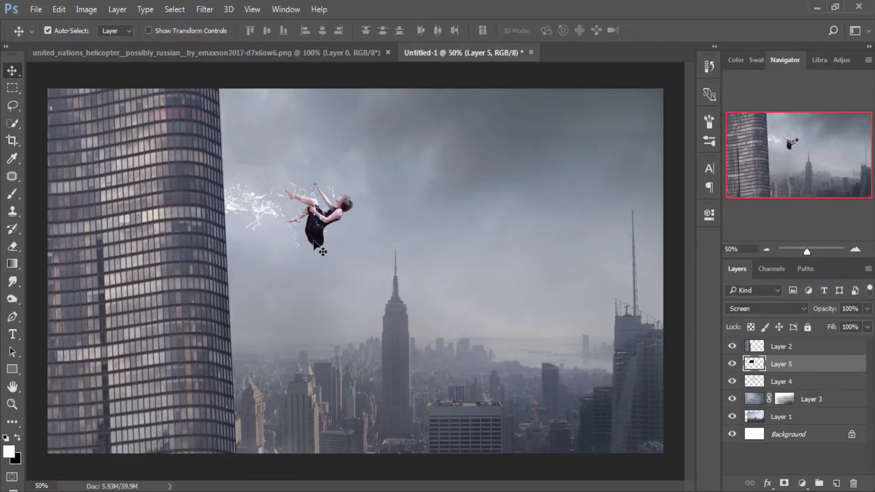
# - Nudge the glass shards slightly right beside the girl
pyautogui.moveTo(314, 242); pyautogui.dragTo(317, 237)
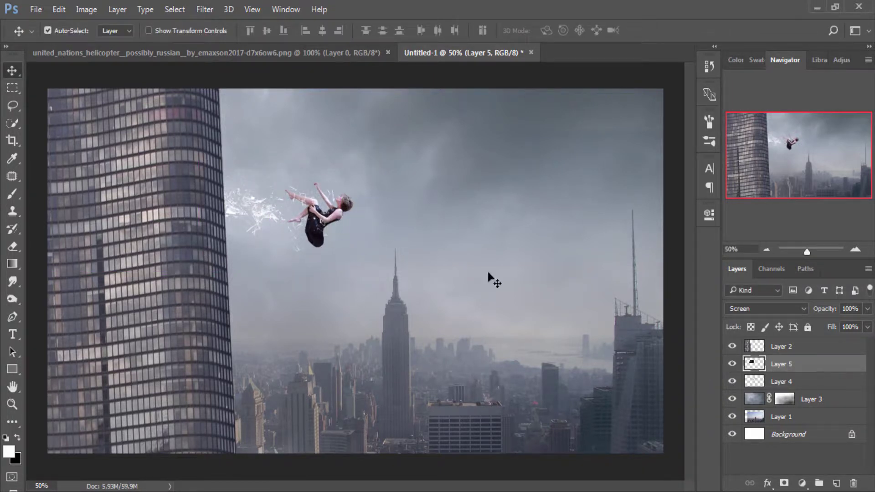
pyautogui.click(773, 378)
pyautogui.moveTo(318, 249); pyautogui.dragTo(314, 245)
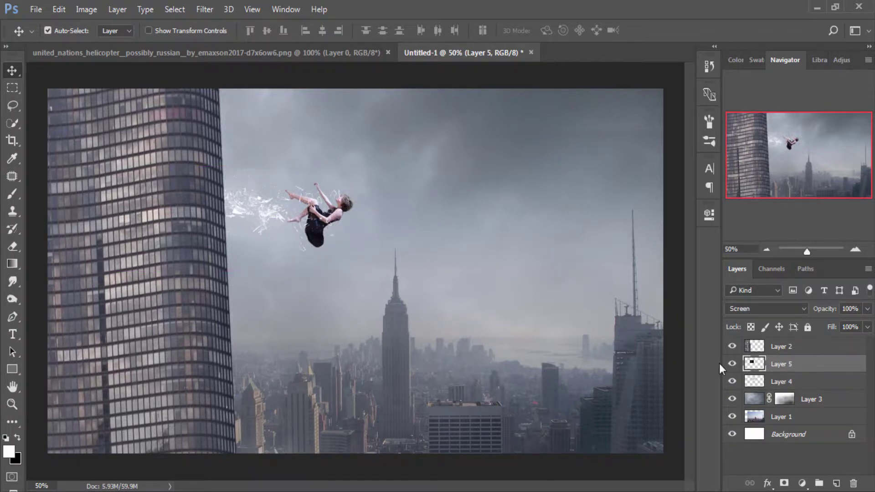
# - Shift the girl right and down over the city, then move Layer 5 to the top
pyautogui.click(765, 385)
pyautogui.hotkey('ctrl', 't')
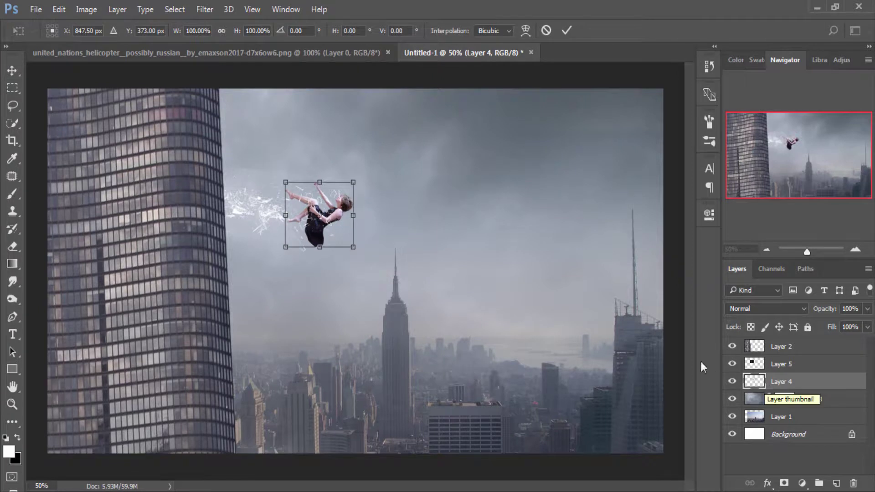
pyautogui.moveTo(339, 229); pyautogui.dragTo(360, 259)
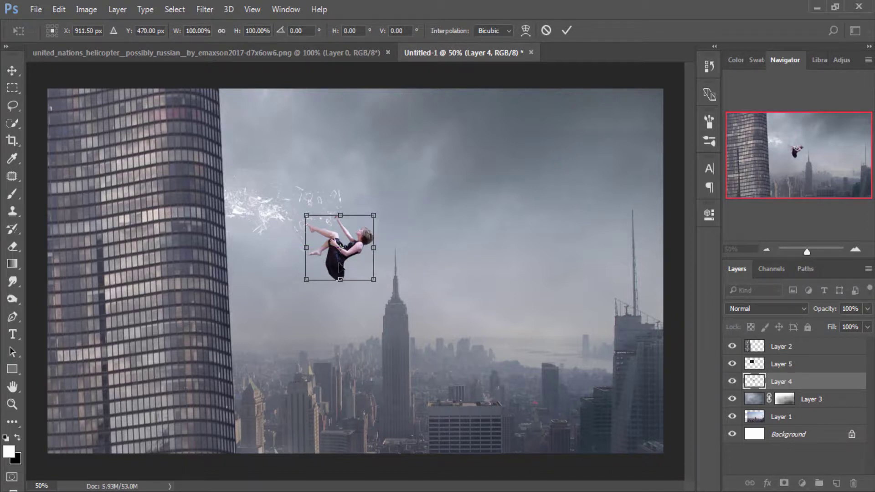
pyautogui.moveTo(339, 268); pyautogui.dragTo(345, 273)
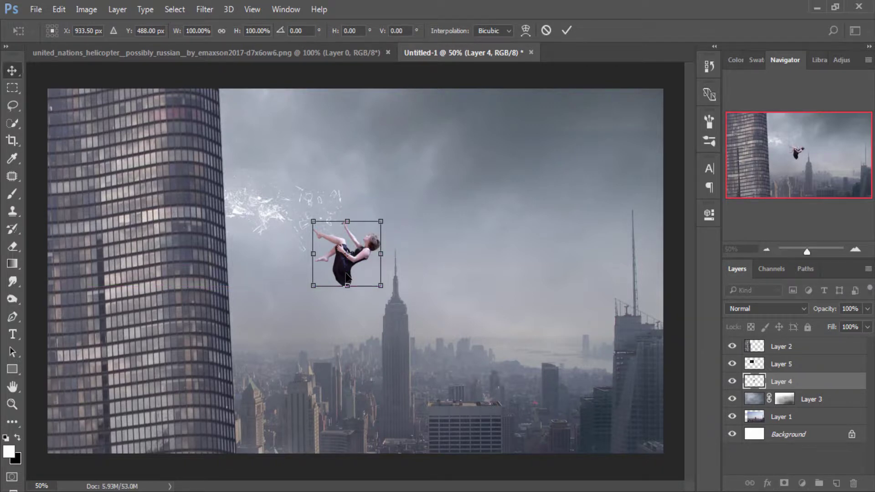
pyautogui.press('Return')
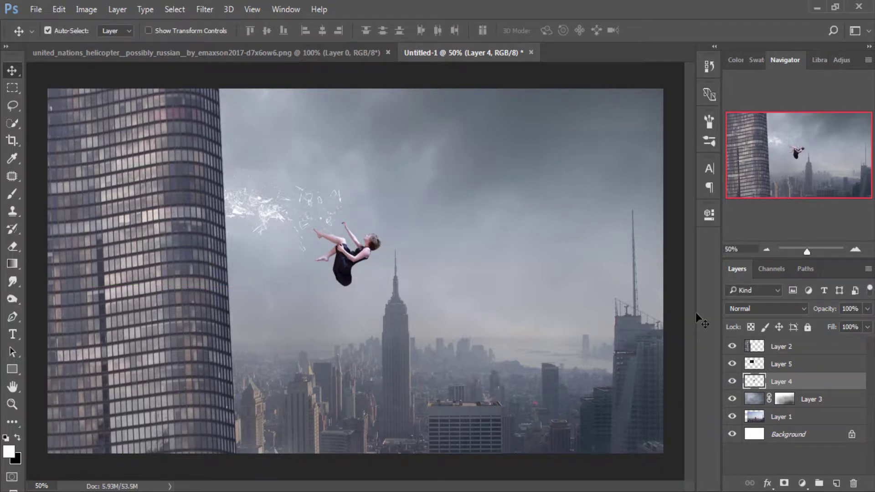
pyautogui.moveTo(789, 369); pyautogui.dragTo(783, 343)
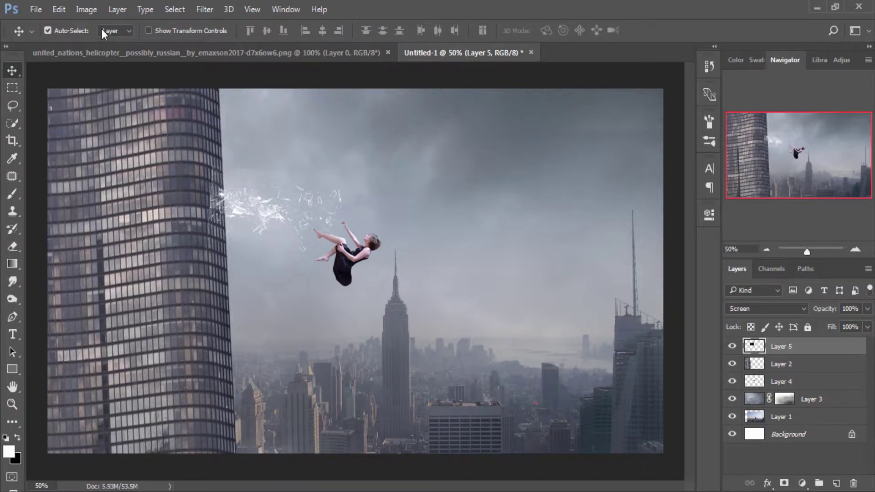
# - Set up a 300 px scattered-particle brush preset painting in black
pyautogui.click(7, 195)
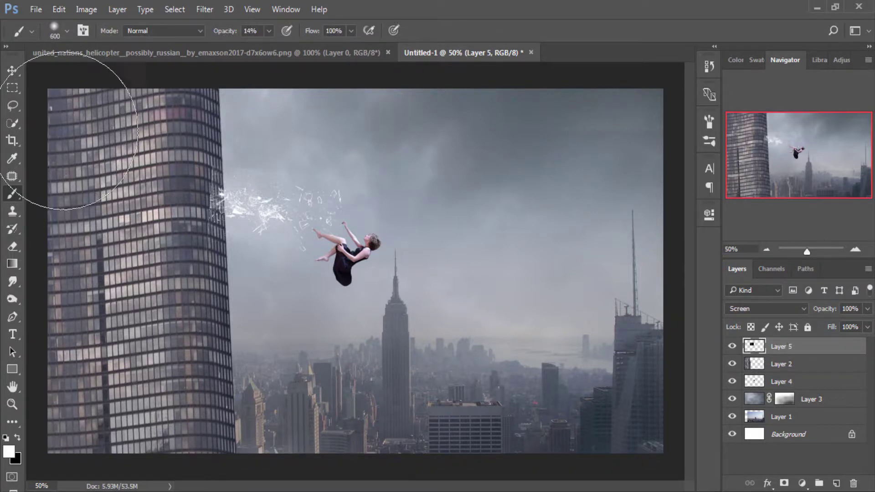
pyautogui.click(67, 31)
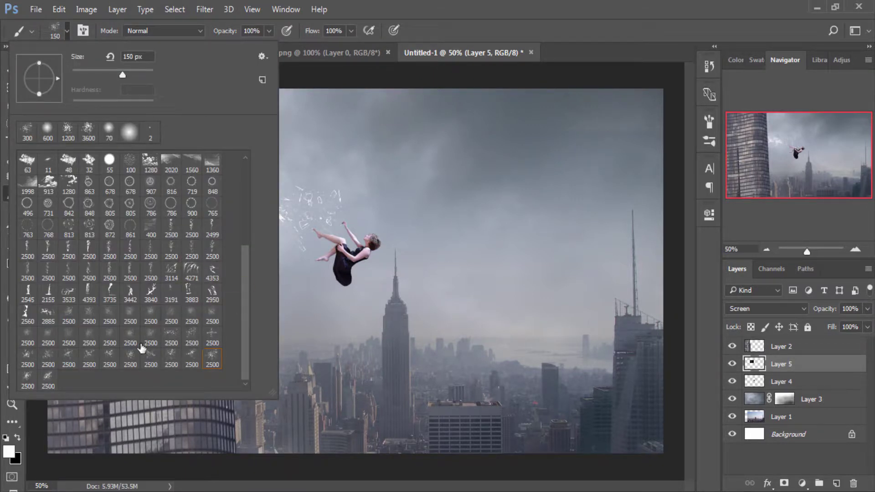
pyautogui.click(130, 359)
pyautogui.moveTo(148, 75); pyautogui.dragTo(89, 72)
pyautogui.click(64, 30)
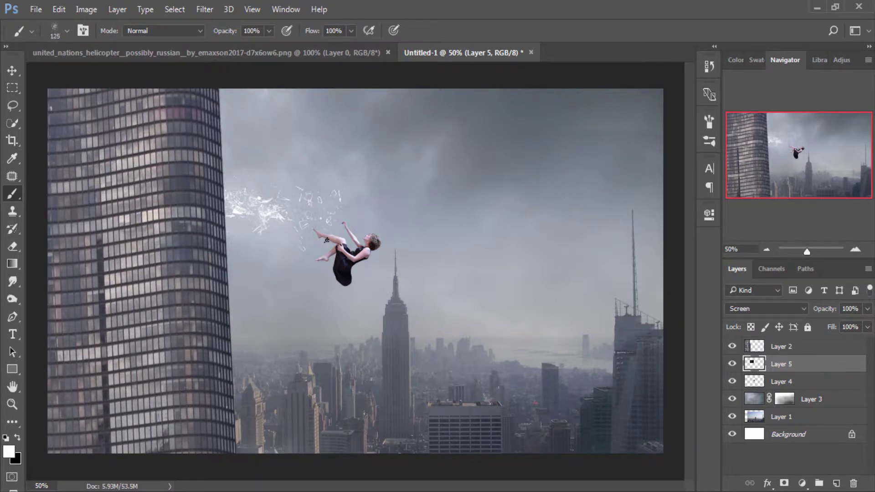
pyautogui.press(']')
pyautogui.press(']')
pyautogui.press(']')
pyautogui.click(17, 435)
# - Try black particle strokes on Layer 2, undo them, and restore Layer 5 above Layer 2
pyautogui.moveTo(255, 218); pyautogui.dragTo(296, 187)
pyautogui.click(754, 346)
pyautogui.moveTo(273, 200); pyautogui.dragTo(246, 273)
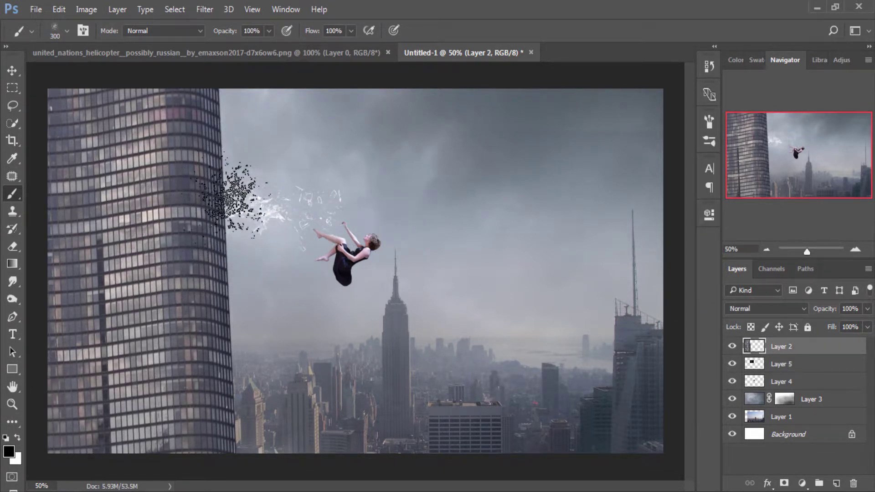
pyautogui.hotkey('ctrl', 'z')
pyautogui.moveTo(255, 214)
pyautogui.mouseDown()
pyautogui.moveTo(200, 182)
pyautogui.moveTo(219, 200)
pyautogui.mouseUp()
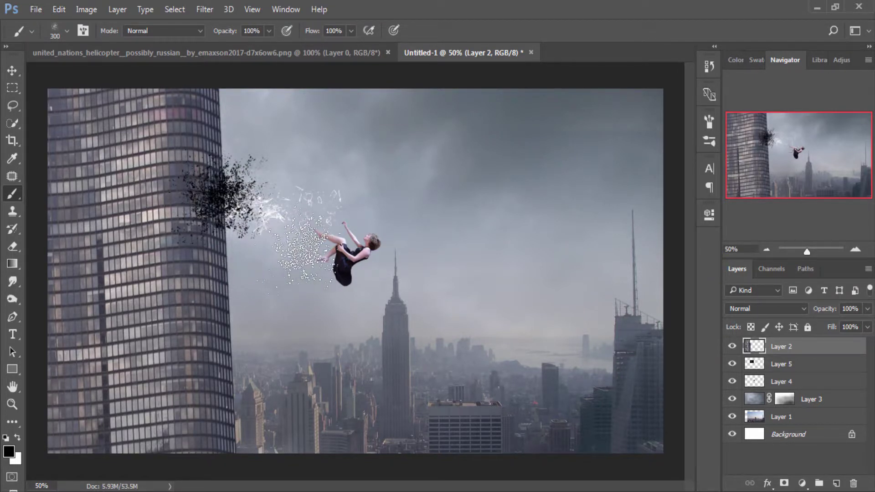
pyautogui.moveTo(355, 242); pyautogui.dragTo(373, 283)
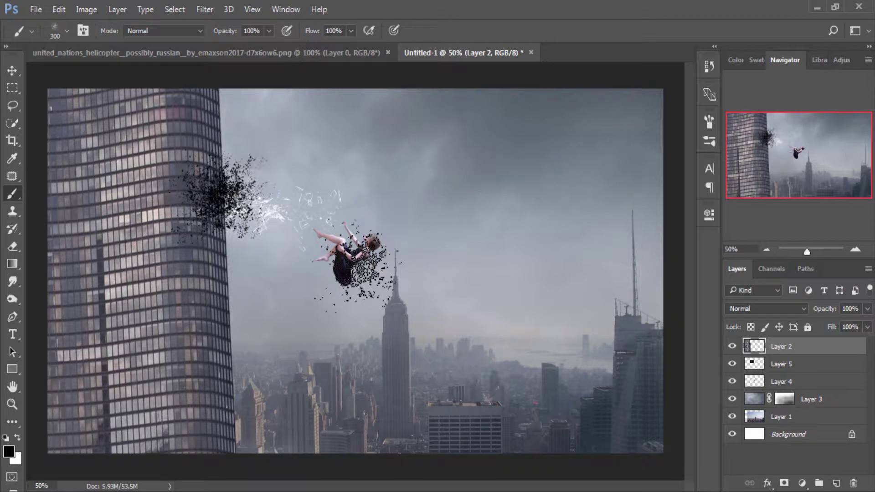
pyautogui.hotkey('ctrl', 'alt', 'z')
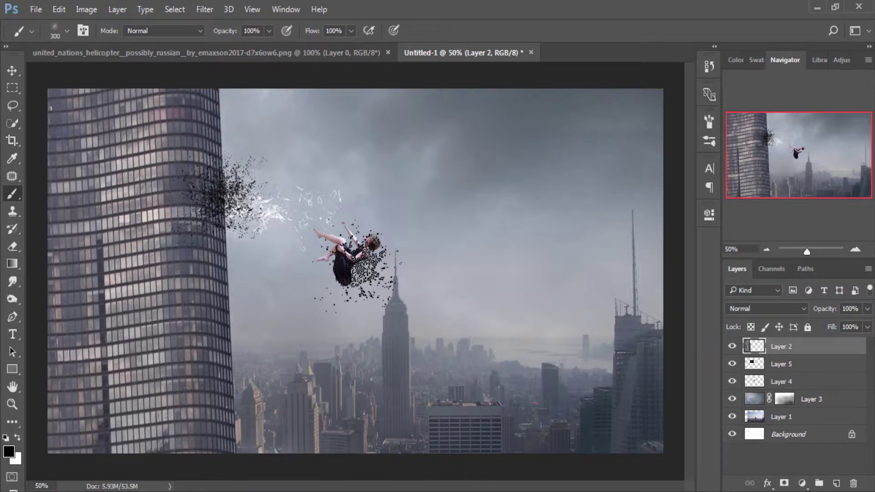
pyautogui.hotkey('ctrl', 'alt', 'z')
pyautogui.hotkey('ctrl', 'alt', 'z')
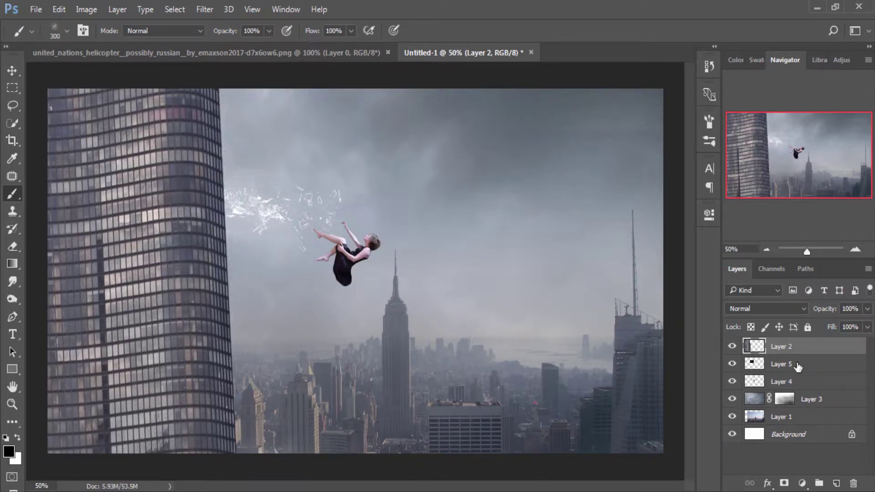
pyautogui.moveTo(798, 367); pyautogui.dragTo(795, 341)
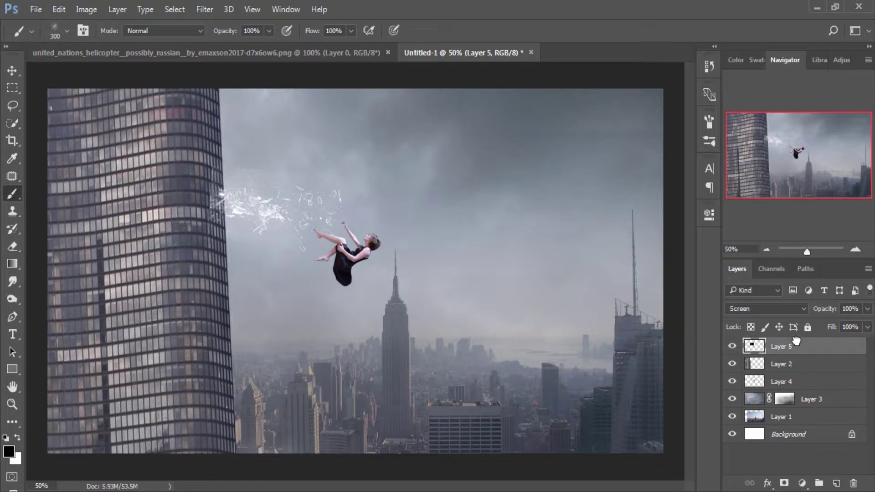
# - Add a mask to Layer 2 and paint the tower's right edge into scattered particle fragments
pyautogui.click(791, 370)
pyautogui.click(783, 483)
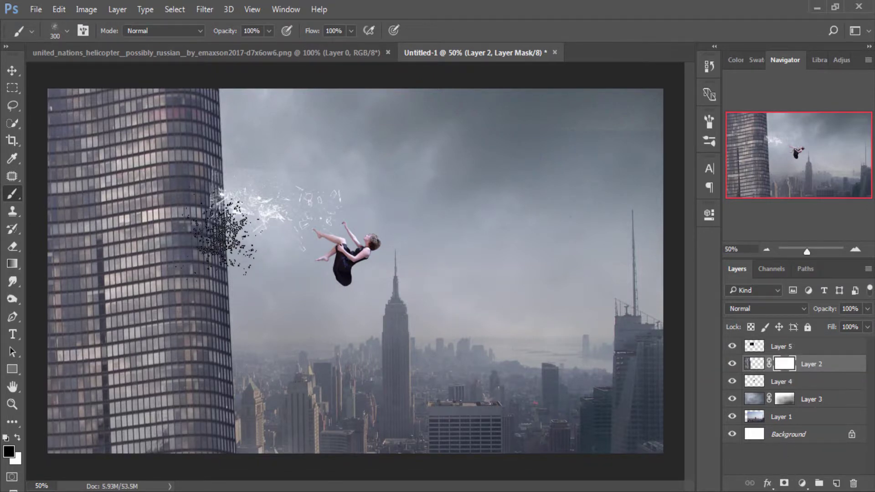
pyautogui.click(230, 205)
pyautogui.click(251, 222)
pyautogui.click(239, 203)
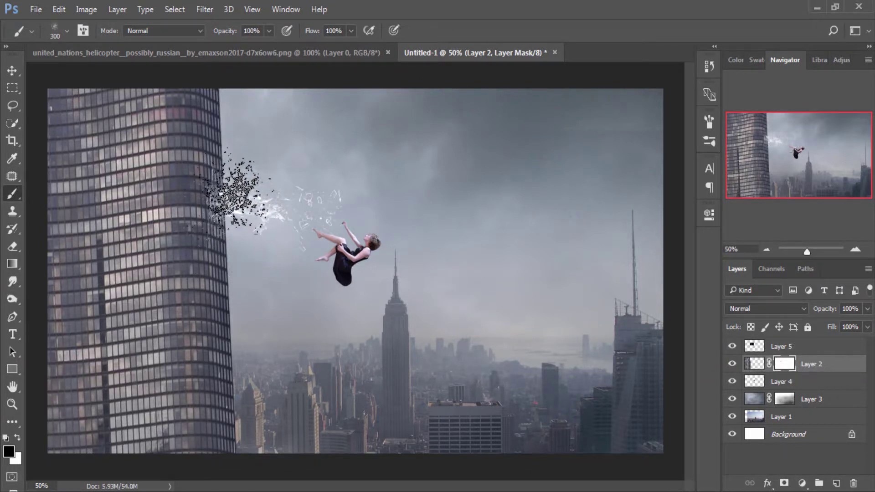
pyautogui.click(240, 207)
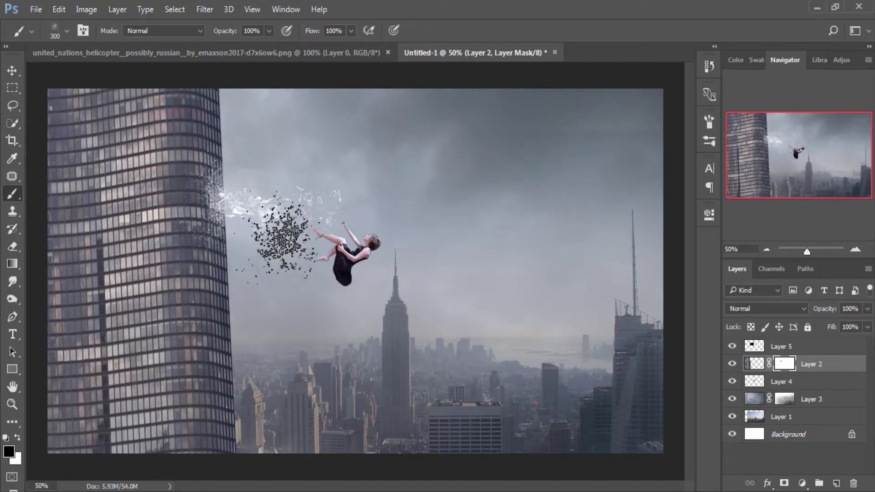
pyautogui.click(232, 191)
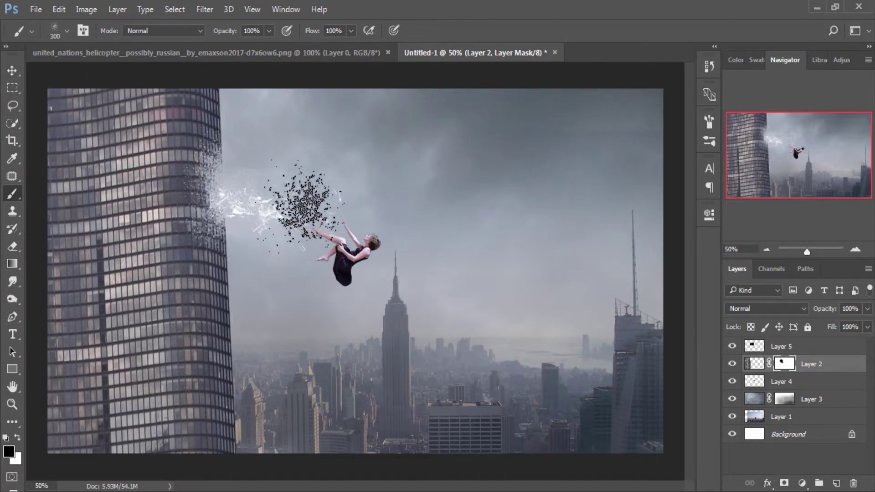
# - Stretch Layer 5's glass shards to about 118% height, shift them slightly left and tilt them
pyautogui.click(12, 70)
pyautogui.click(255, 196)
pyautogui.hotkey('ctrl', 't')
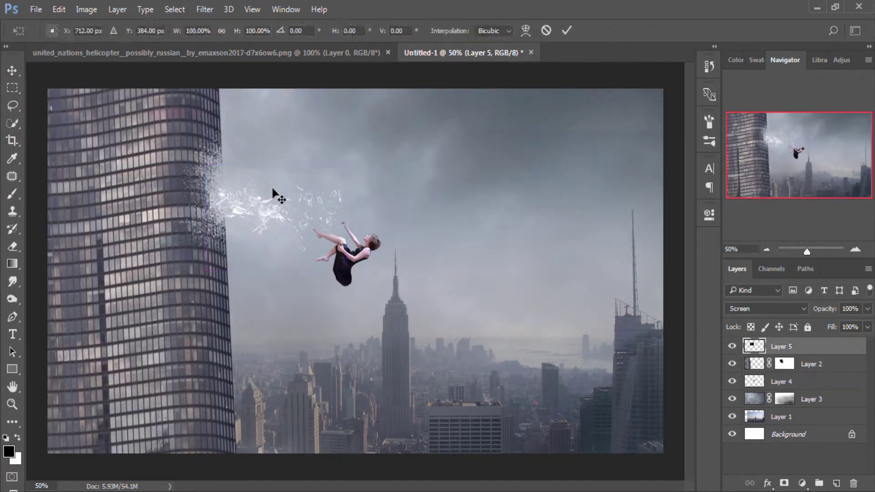
pyautogui.moveTo(276, 166); pyautogui.dragTo(276, 147)
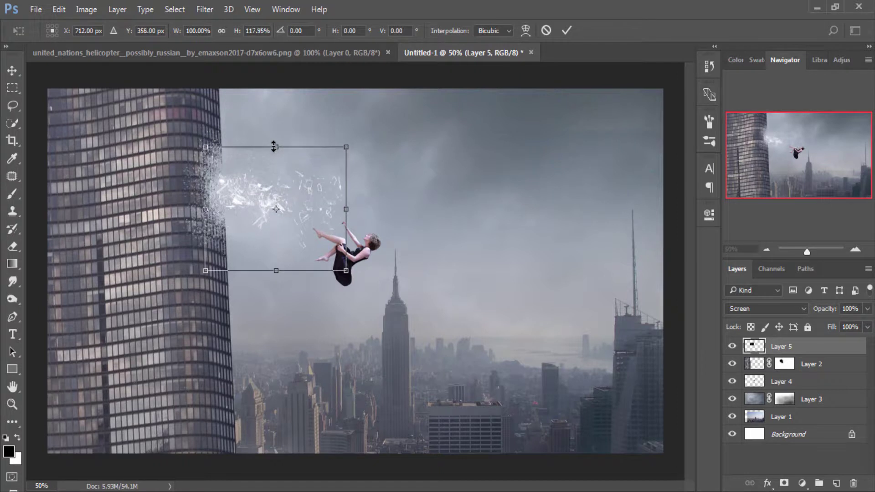
pyautogui.moveTo(255, 194); pyautogui.dragTo(245, 187)
pyautogui.moveTo(347, 279); pyautogui.dragTo(344, 286)
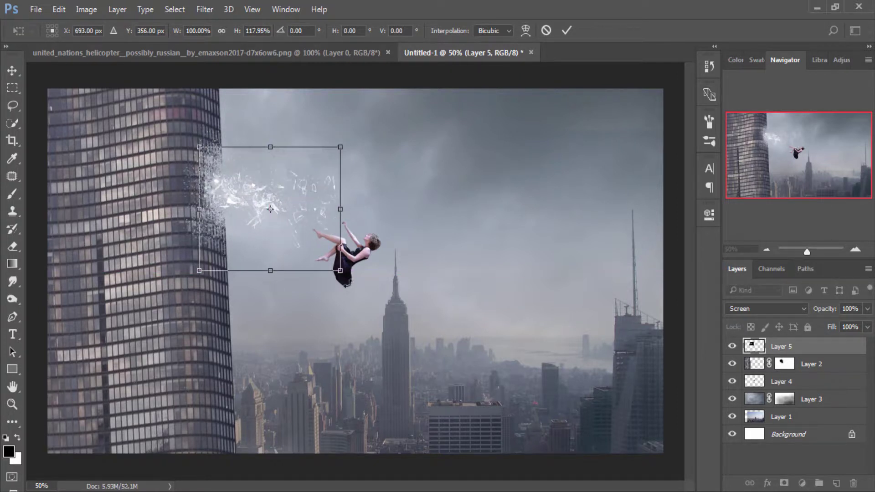
pyautogui.press('Return')
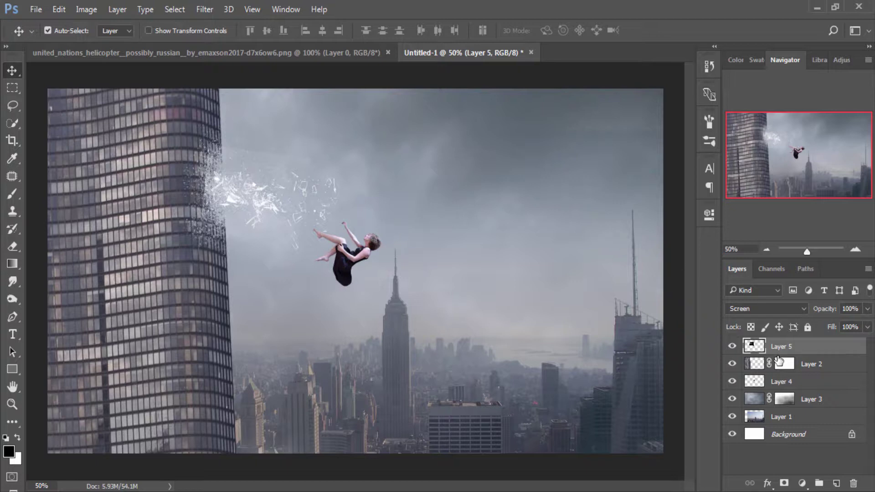
# - Add a mask to Layer 5 and hide parts of the shards with the scatter particle brush
pyautogui.click(784, 483)
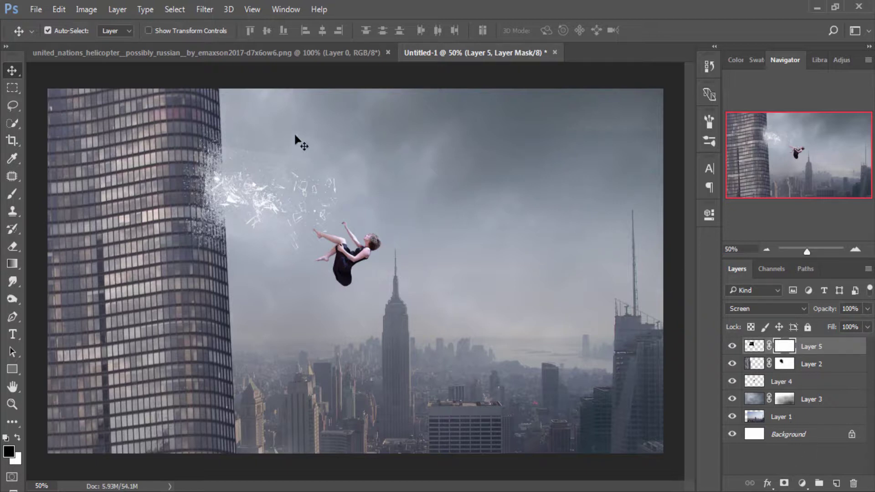
pyautogui.click(12, 194)
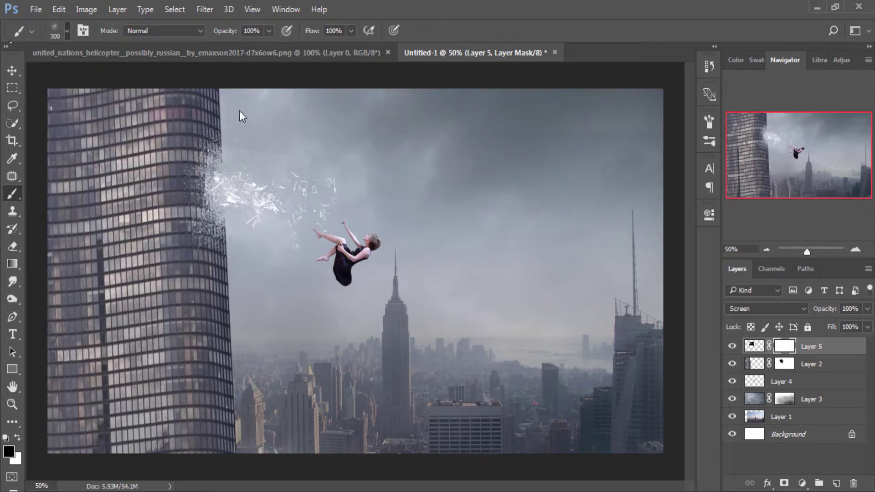
pyautogui.rightClick(226, 190)
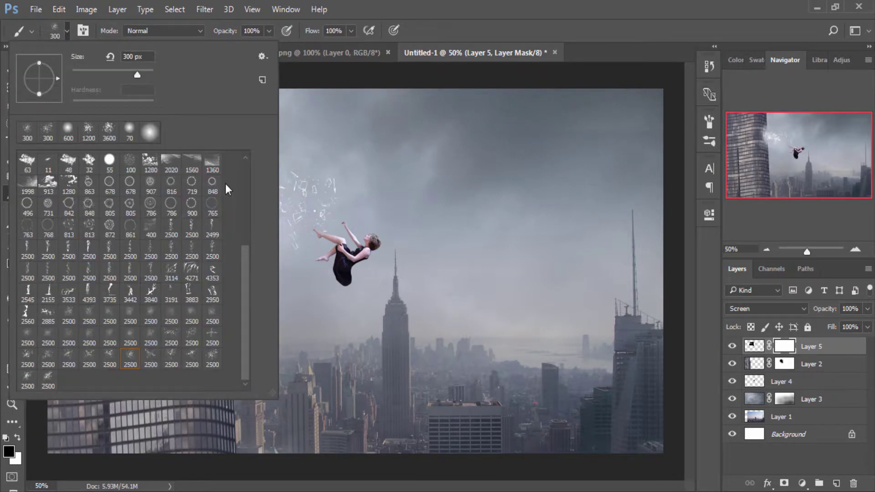
pyautogui.click(64, 34)
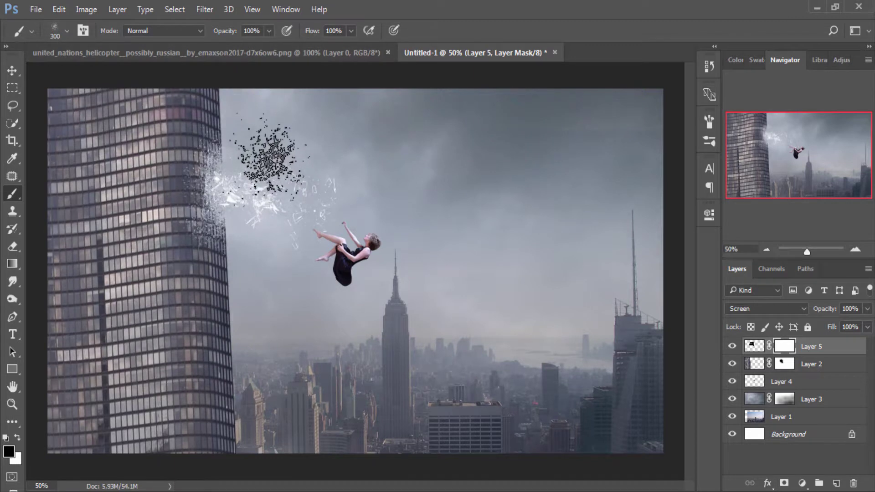
pyautogui.moveTo(244, 150); pyautogui.dragTo(260, 164)
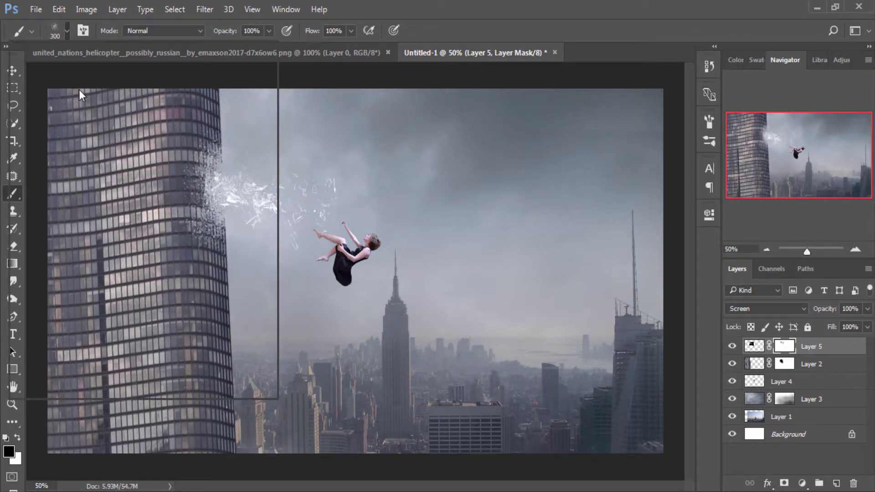
# - Fade the shards along the building edge with a reduced 600 px soft round brush
pyautogui.click(66, 30)
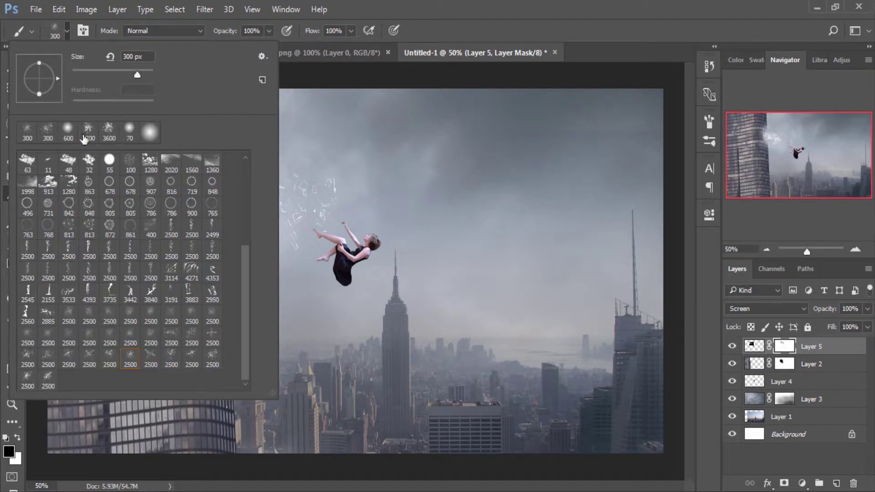
pyautogui.click(68, 130)
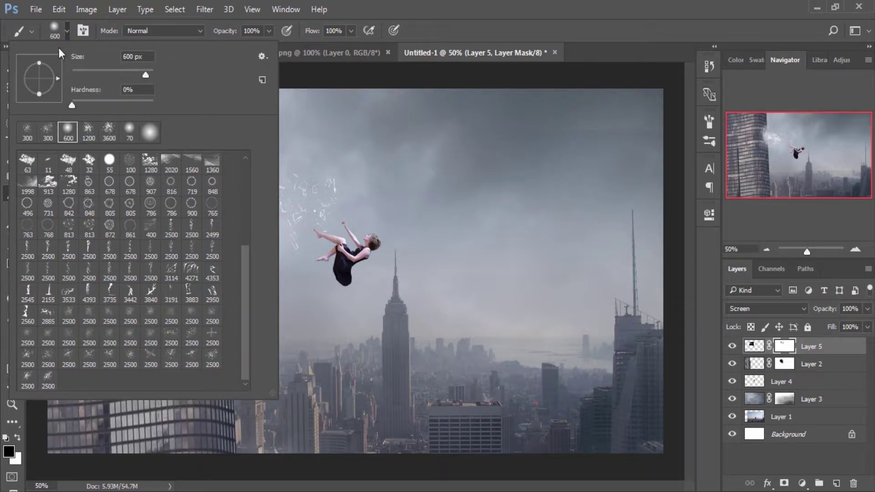
pyautogui.click(68, 33)
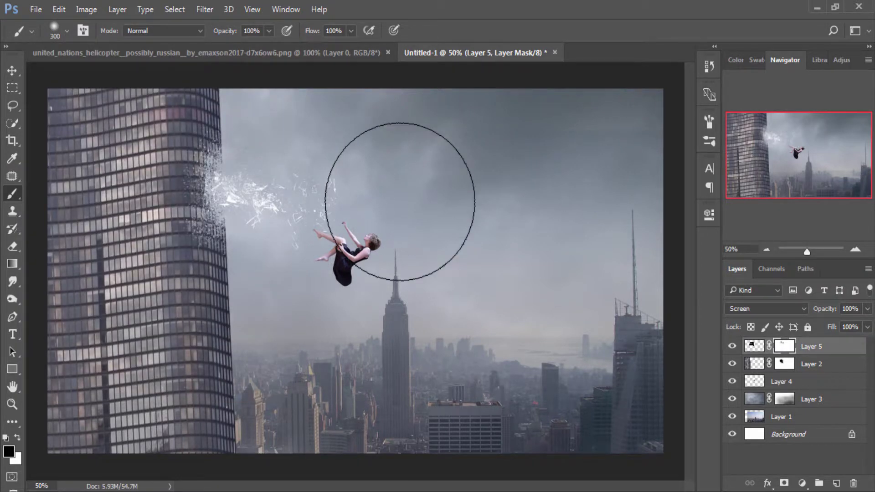
pyautogui.press('[')
pyautogui.press('[')
pyautogui.press('[')
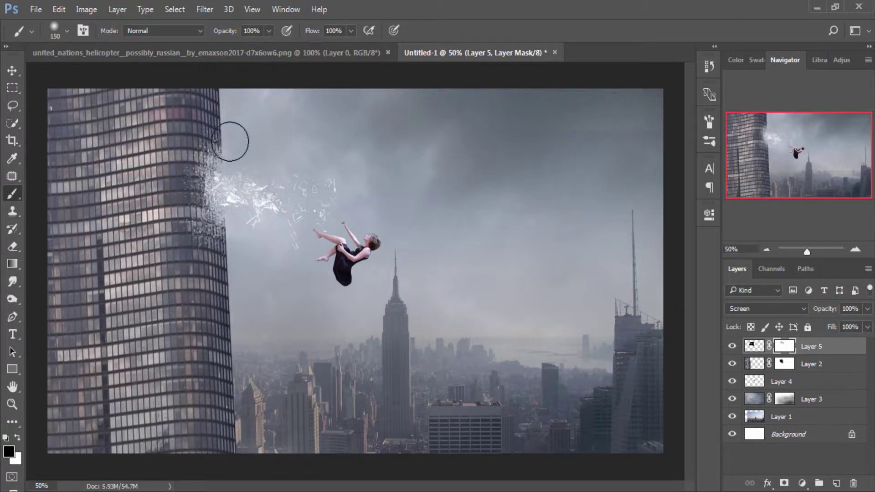
pyautogui.moveTo(189, 203)
pyautogui.mouseDown()
pyautogui.moveTo(188, 234)
pyautogui.moveTo(219, 250)
pyautogui.mouseUp()
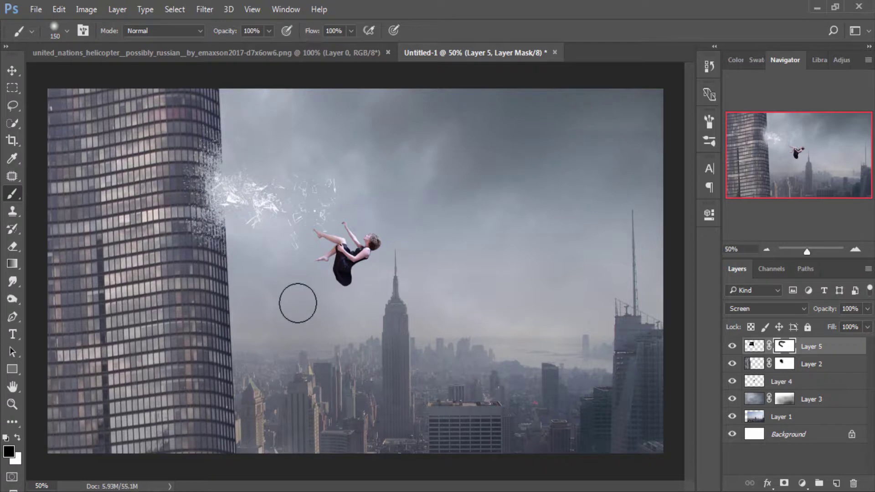
pyautogui.click(12, 71)
pyautogui.hotkey('ctrl', 't')
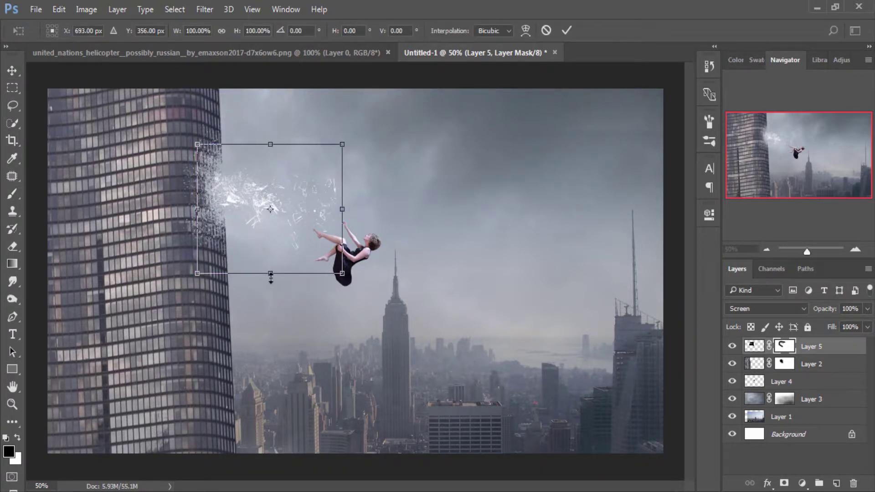
pyautogui.moveTo(271, 277); pyautogui.dragTo(271, 289)
pyautogui.moveTo(347, 293); pyautogui.dragTo(346, 300)
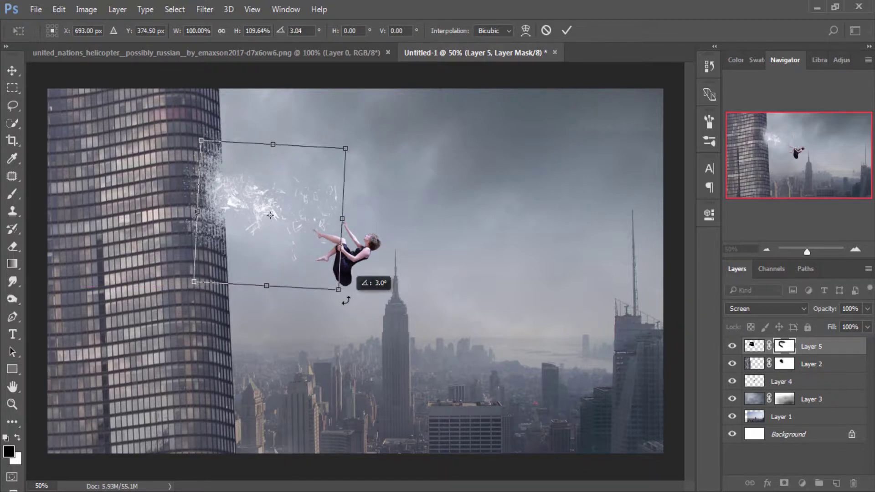
pyautogui.moveTo(225, 196); pyautogui.dragTo(230, 201)
pyautogui.press('Return')
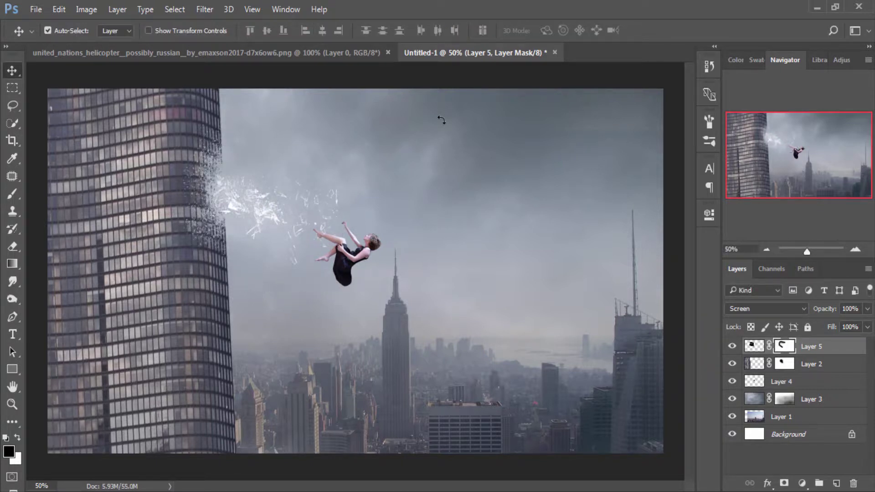
pyautogui.click(360, 268)
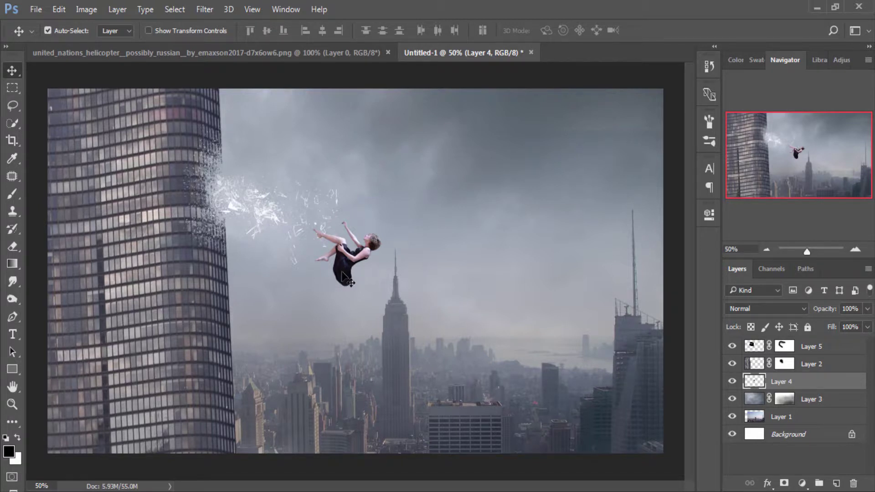
pyautogui.moveTo(350, 285); pyautogui.dragTo(354, 286)
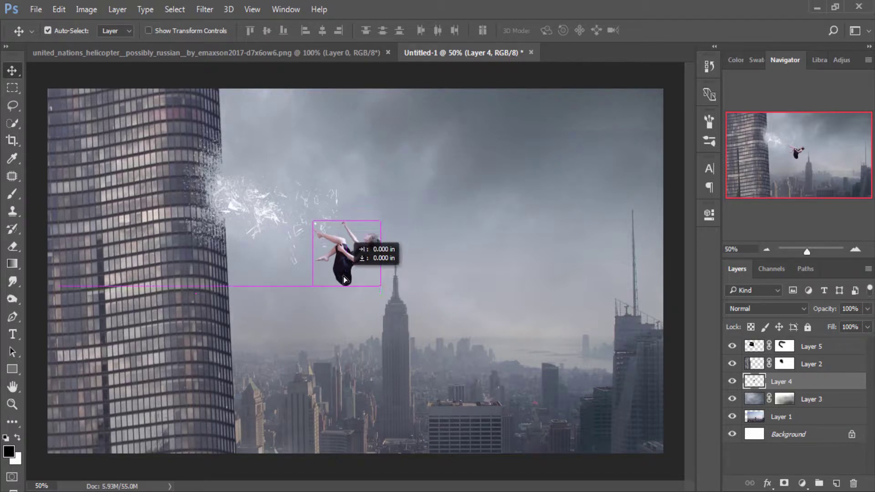
pyautogui.click(750, 419)
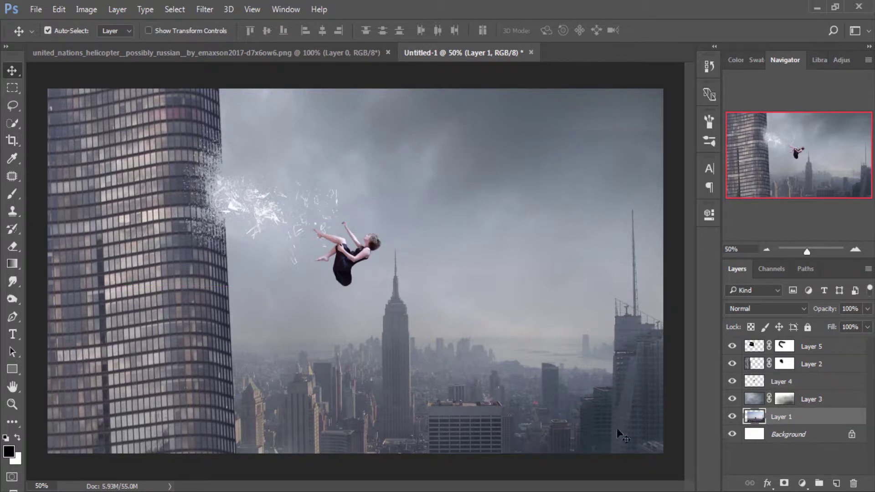
# - Scale the city photo to about 95%, shifted right and down, and drag the cloud layer lower
pyautogui.hotkey('ctrl', 't')
pyautogui.moveTo(633, 425); pyautogui.dragTo(651, 432)
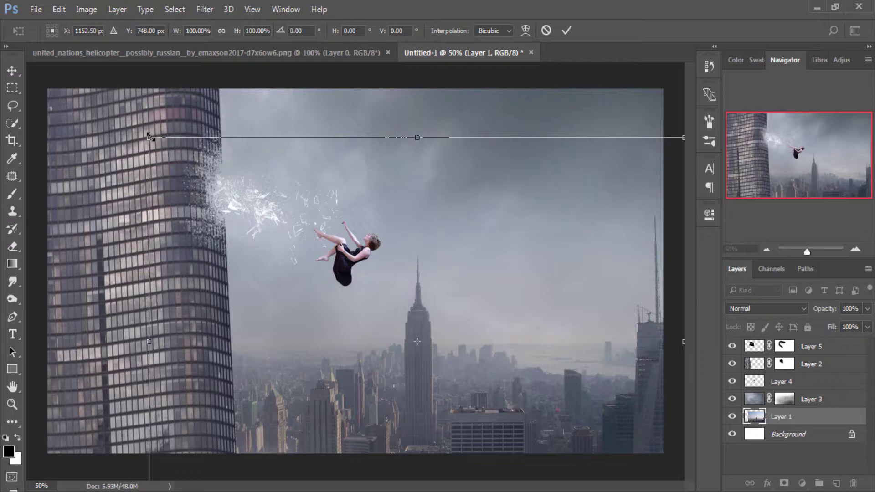
pyautogui.moveTo(149, 137); pyautogui.dragTo(160, 145)
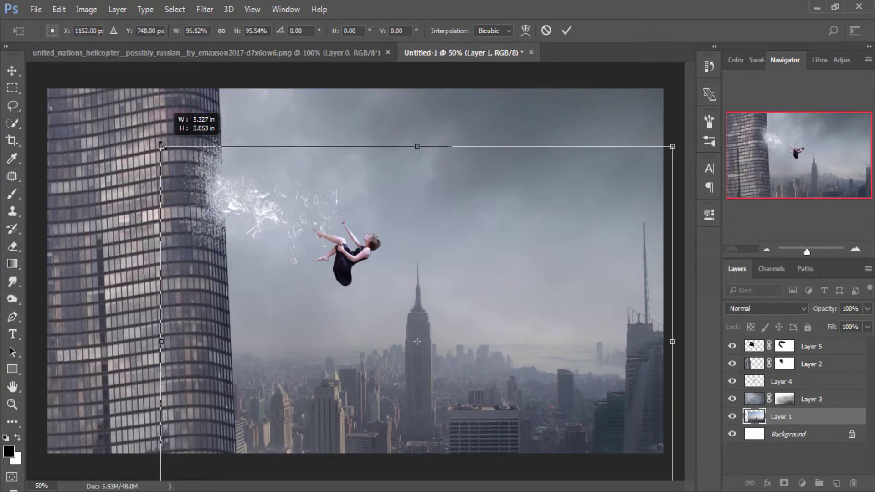
pyautogui.press('Return')
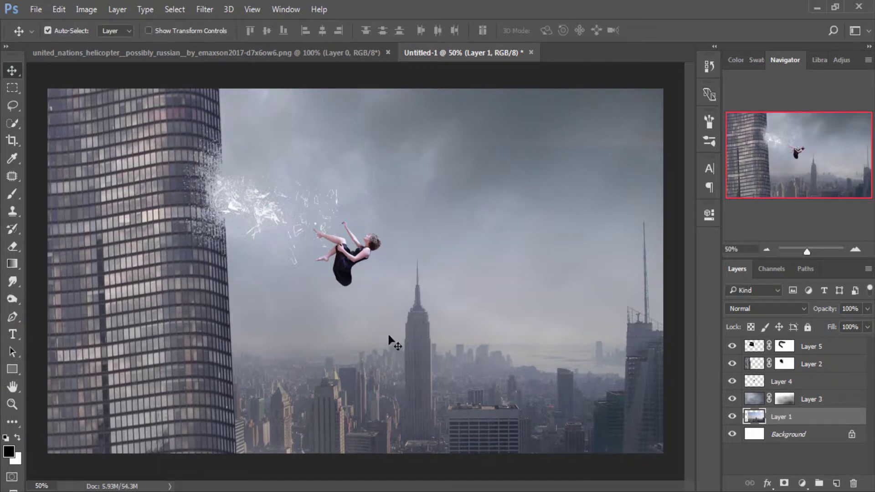
pyautogui.moveTo(413, 382)
pyautogui.mouseDown()
pyautogui.moveTo(414, 371)
pyautogui.moveTo(389, 432)
pyautogui.mouseUp()
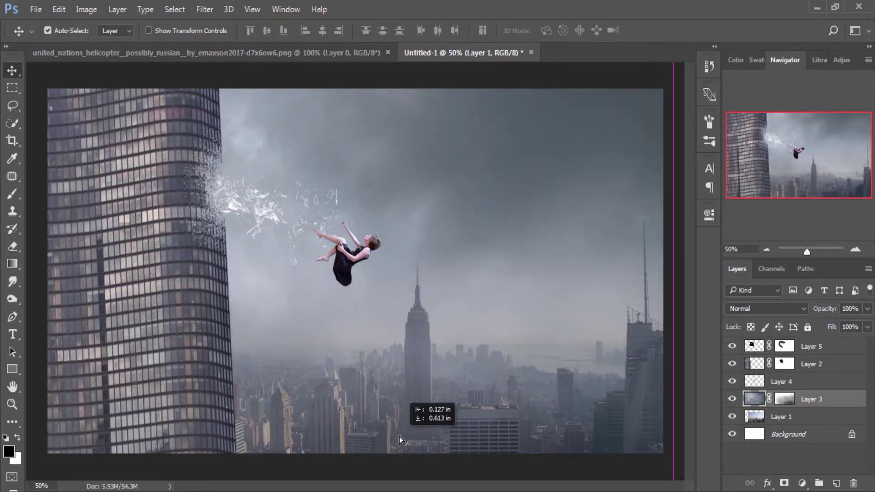
pyautogui.moveTo(389, 432); pyautogui.dragTo(401, 477)
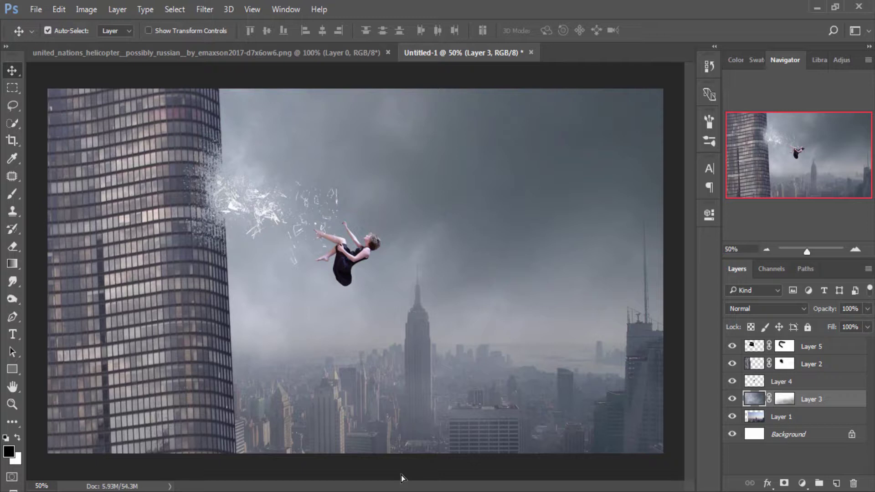
# - Fade the upper sky on Layer 3's mask with a soft black brush at 12% opacity
pyautogui.click(783, 401)
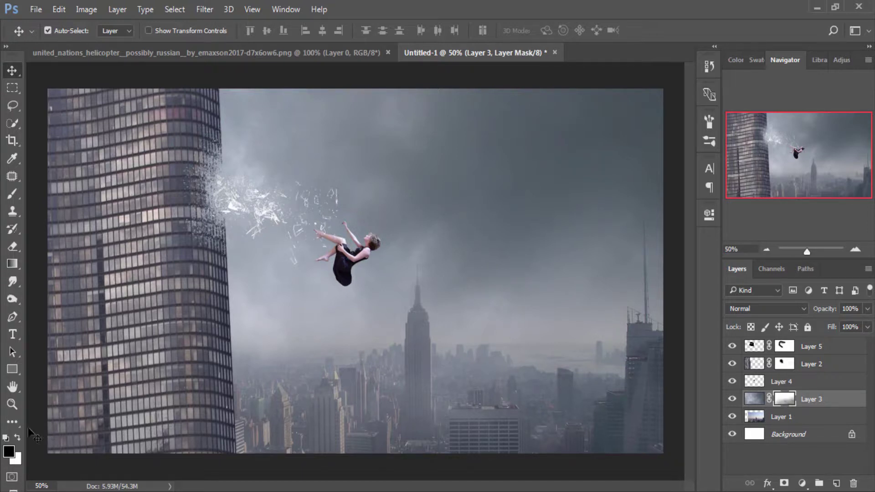
pyautogui.click(12, 192)
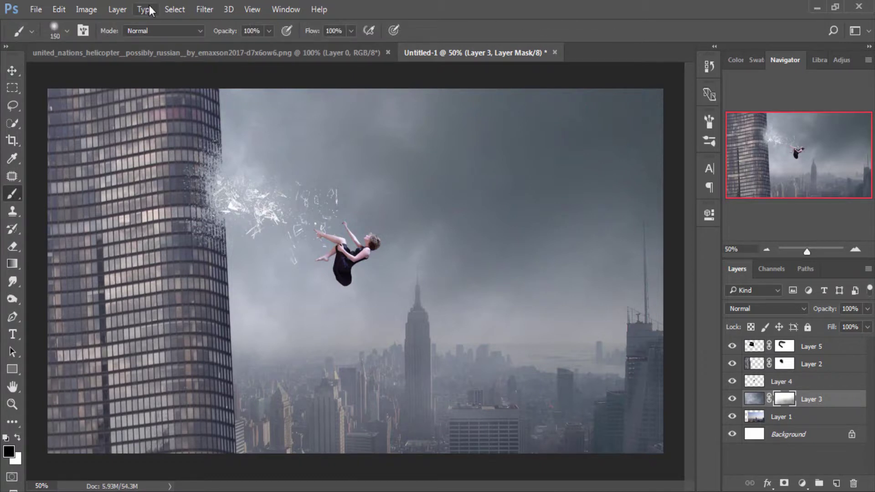
pyautogui.click(269, 31)
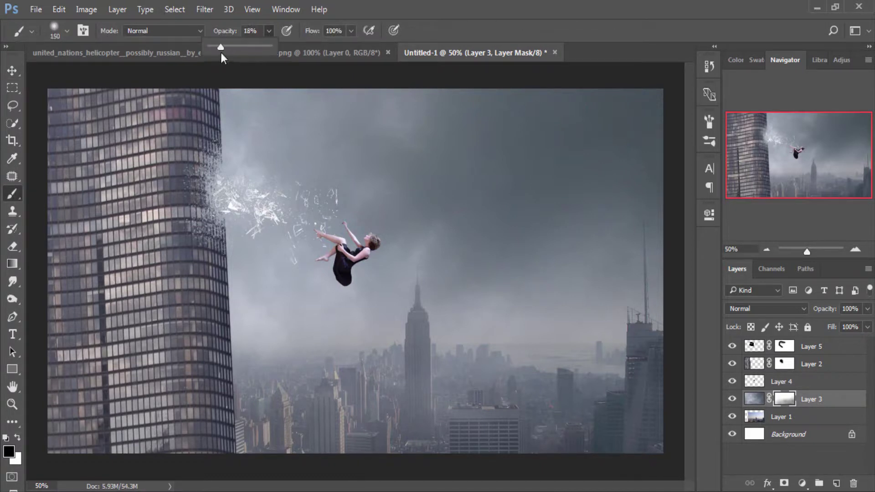
pyautogui.click(637, 230)
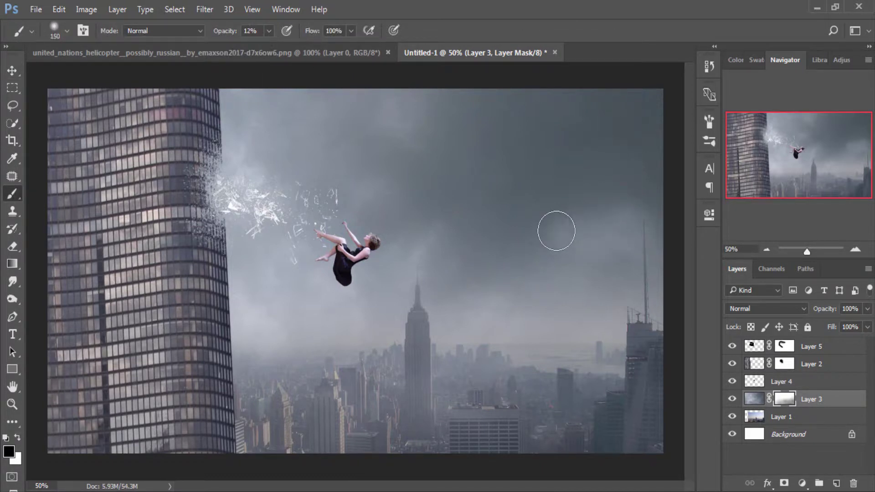
pyautogui.moveTo(556, 231)
pyautogui.mouseDown()
pyautogui.moveTo(541, 98)
pyautogui.moveTo(605, 146)
pyautogui.mouseUp()
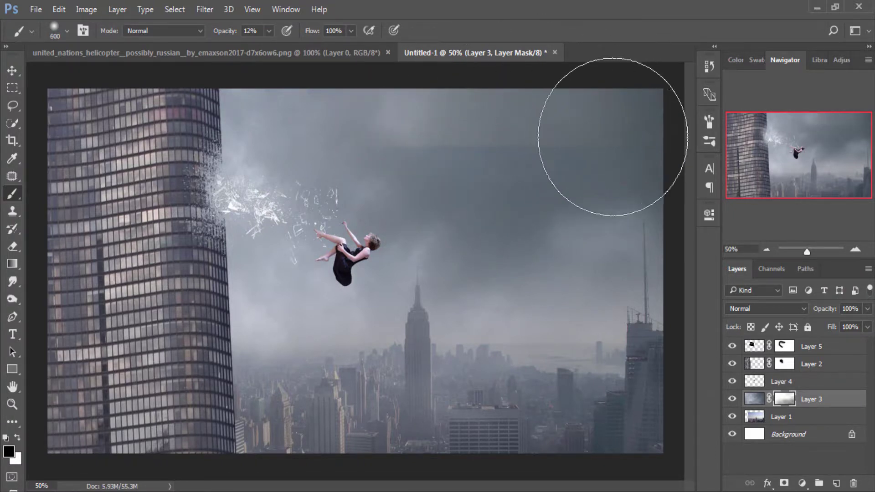
# - Add a mask to Layer 1 and blend away the city photo's upper sky
pyautogui.click(773, 420)
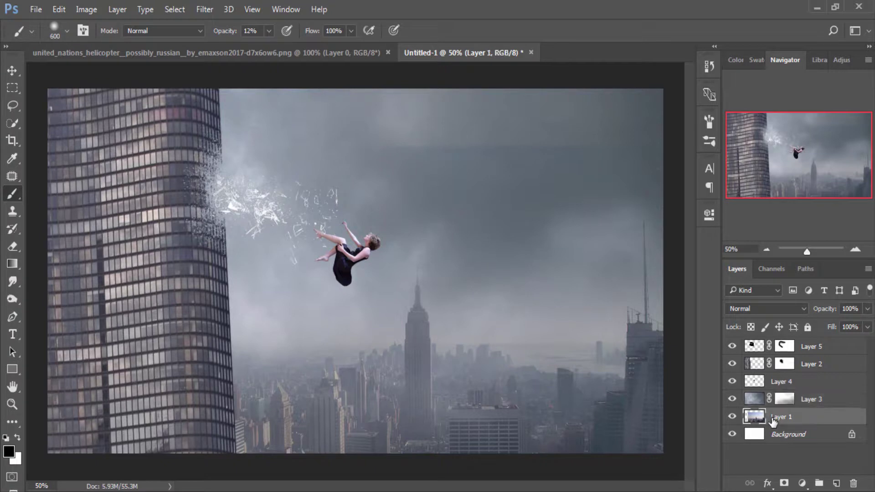
pyautogui.click(783, 483)
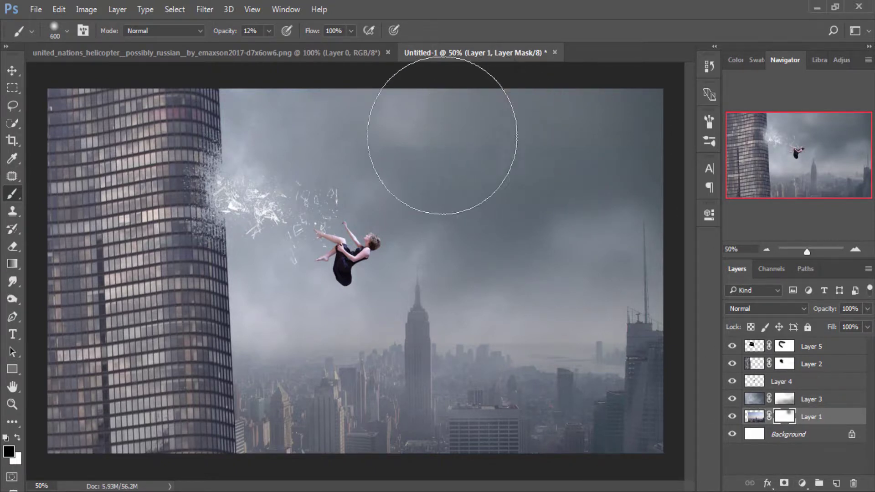
pyautogui.moveTo(453, 123); pyautogui.dragTo(371, 136)
pyautogui.click(269, 31)
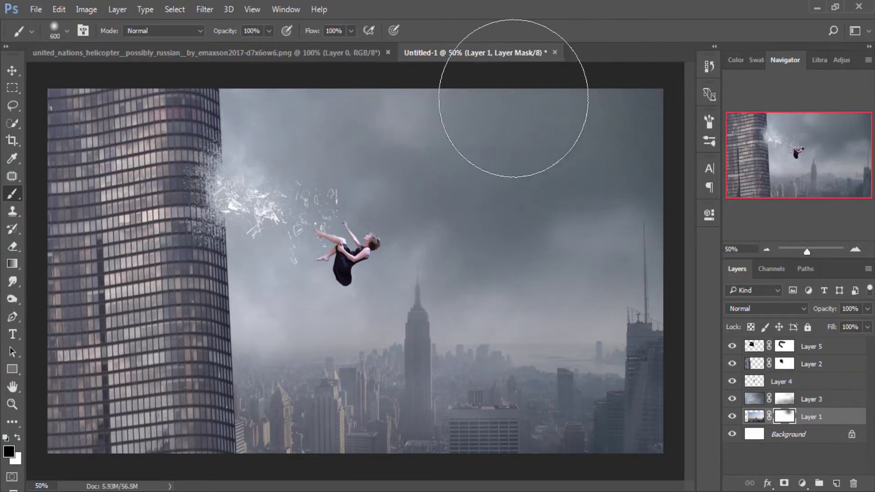
pyautogui.moveTo(621, 127); pyautogui.dragTo(620, 146)
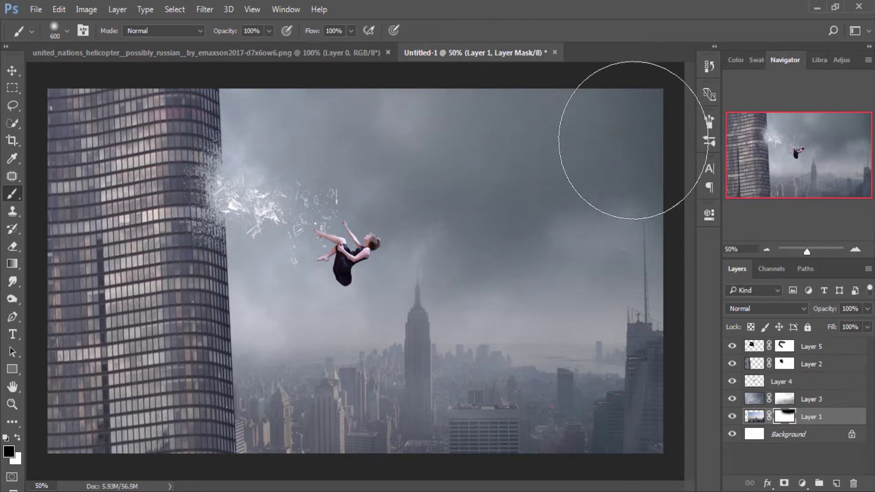
# - At 14% opacity, softly mask Layer 3 around the girl, toward the bottom-left and along the skyline
pyautogui.click(784, 400)
pyautogui.click(269, 37)
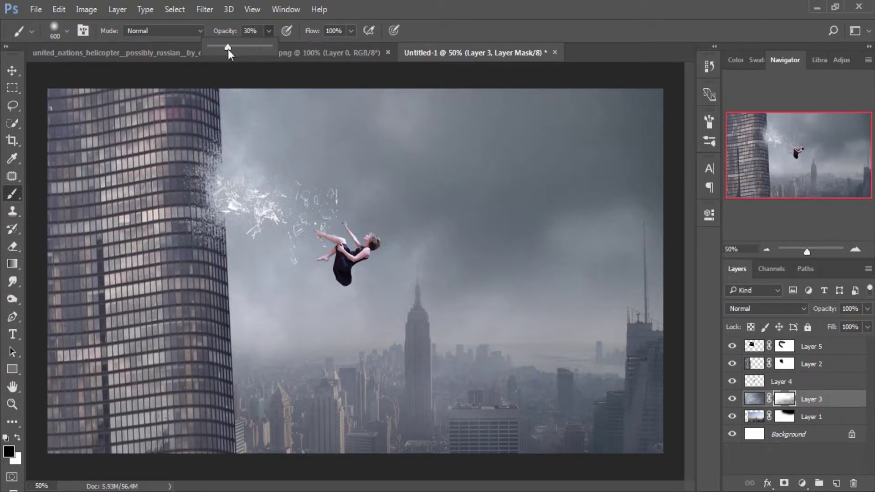
pyautogui.moveTo(220, 49); pyautogui.dragTo(217, 49)
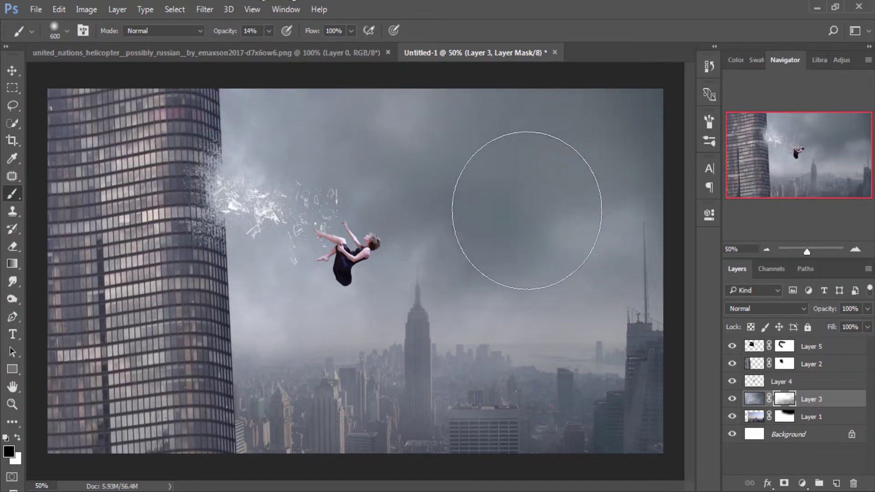
pyautogui.moveTo(498, 214)
pyautogui.mouseDown()
pyautogui.moveTo(328, 207)
pyautogui.moveTo(565, 313)
pyautogui.mouseUp()
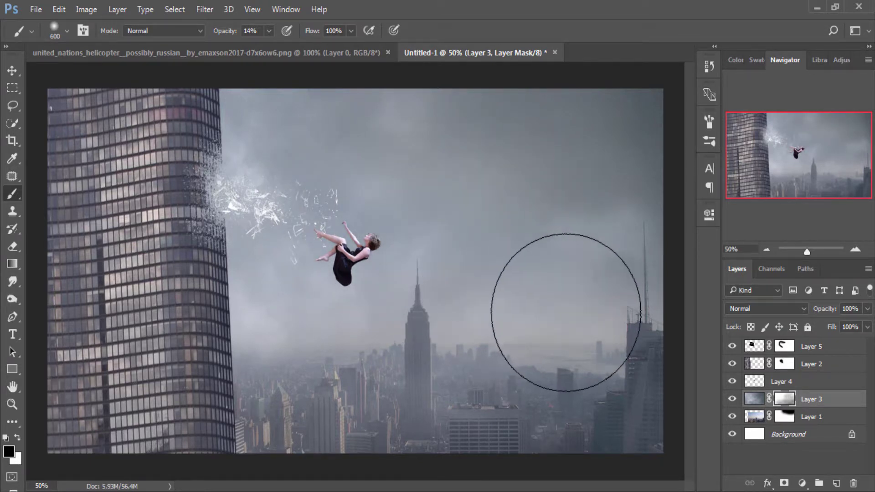
pyautogui.moveTo(447, 296); pyautogui.dragTo(274, 214)
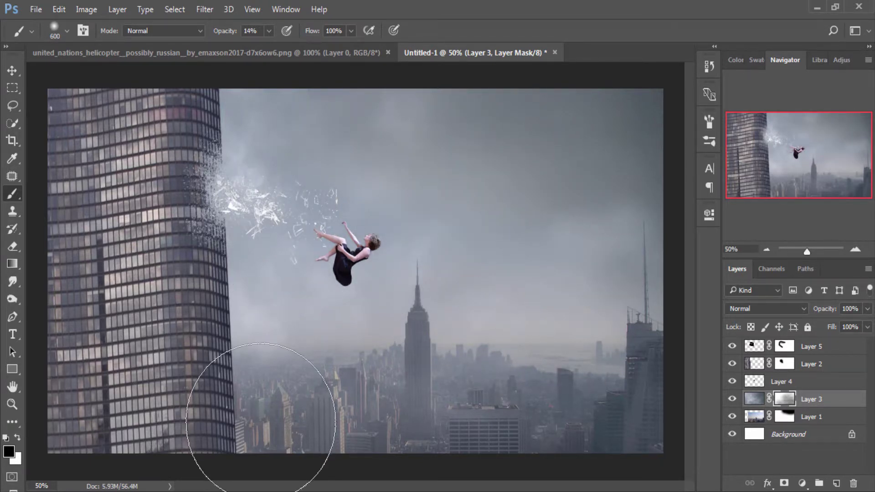
pyautogui.moveTo(264, 441); pyautogui.dragTo(319, 461)
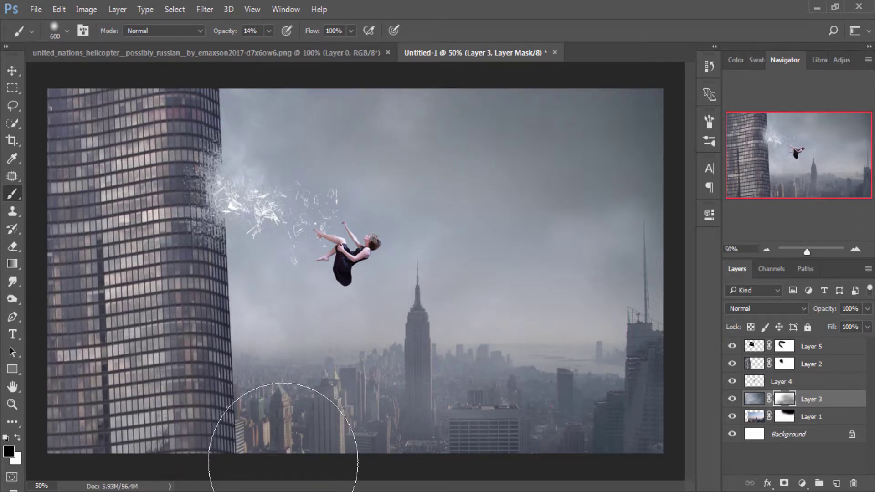
pyautogui.click(11, 72)
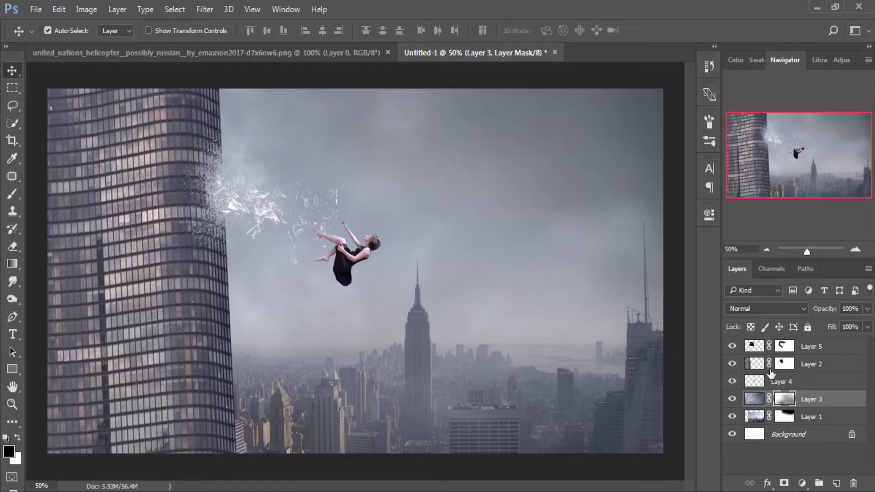
# - Drag the helicopter image into the composite, above Layer 4
pyautogui.click(812, 365)
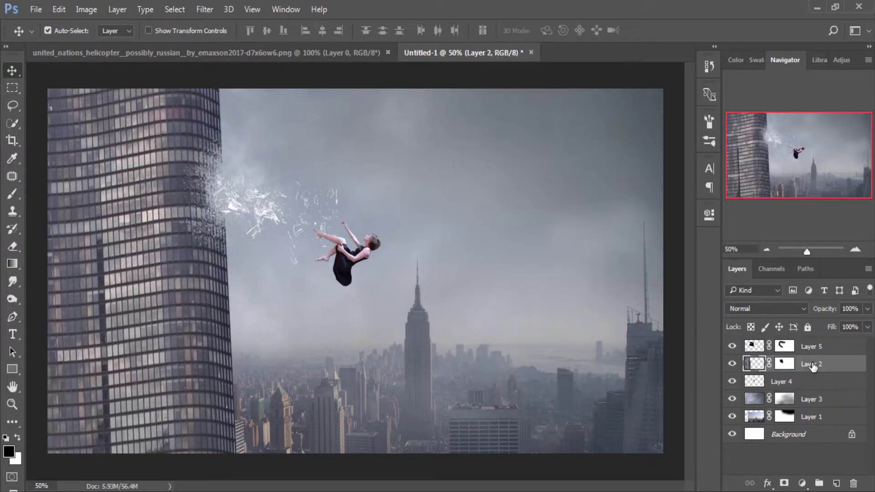
pyautogui.click(823, 387)
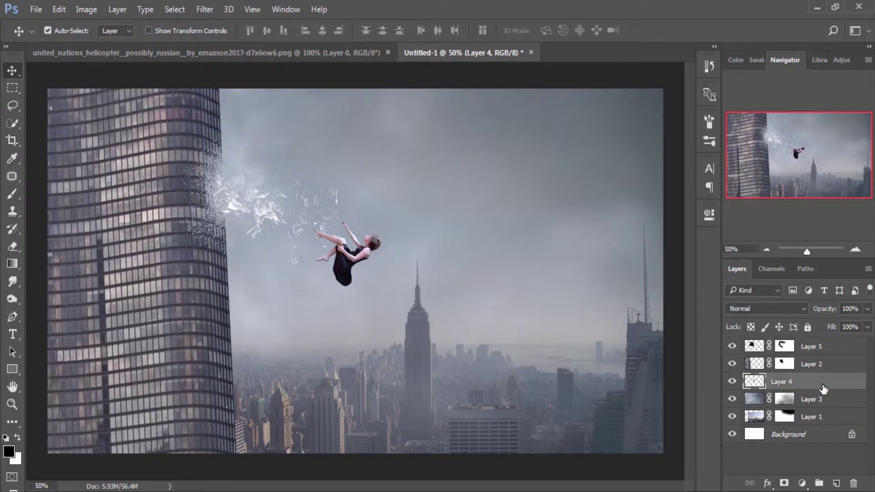
pyautogui.click(217, 54)
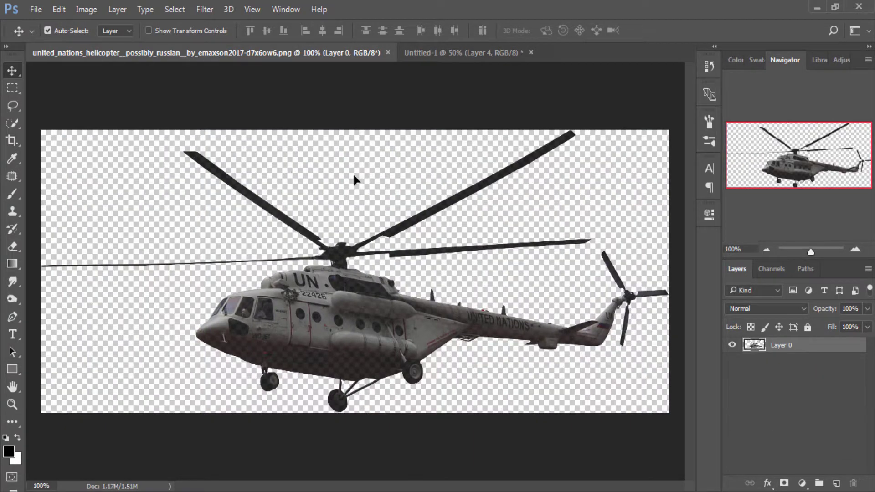
pyautogui.moveTo(354, 176); pyautogui.dragTo(417, 64)
pyautogui.moveTo(432, 170); pyautogui.dragTo(434, 187)
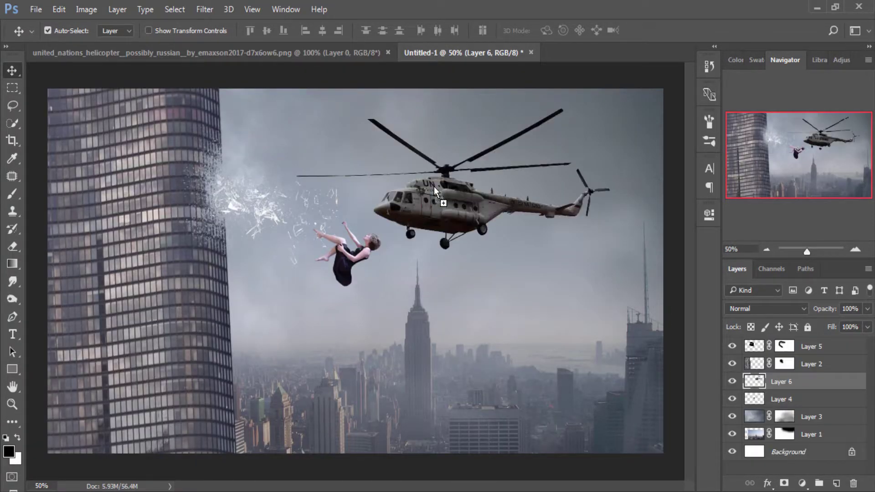
# - Shrink the helicopter to about 43%, place it in the upper-right sky, and add an empty layer above
pyautogui.hotkey('ctrl', 't')
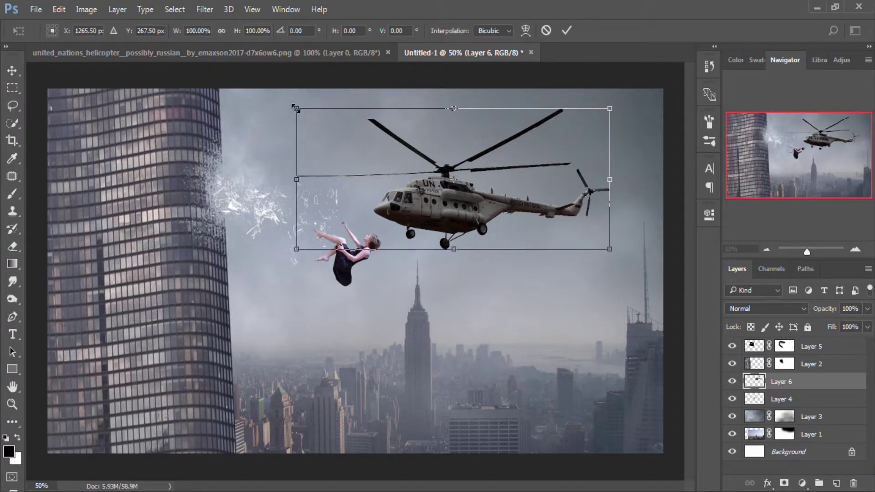
pyautogui.moveTo(295, 108); pyautogui.dragTo(390, 140)
pyautogui.moveTo(449, 191); pyautogui.dragTo(524, 153)
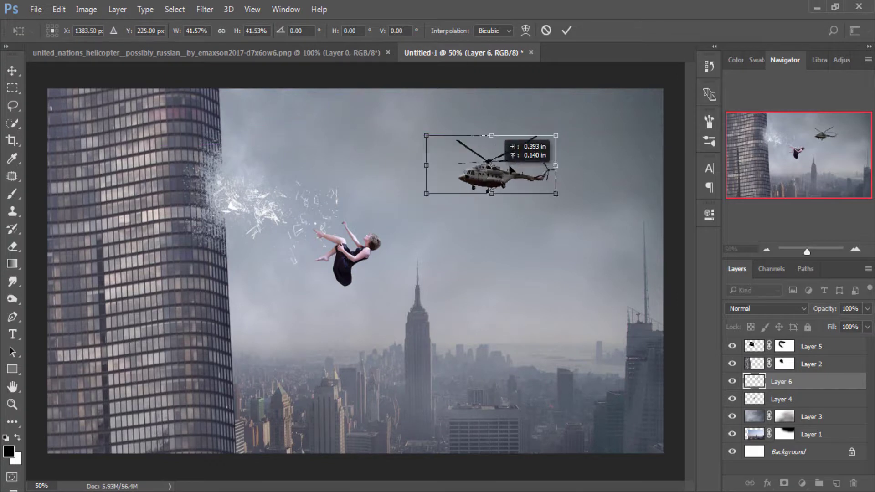
pyautogui.press('Return')
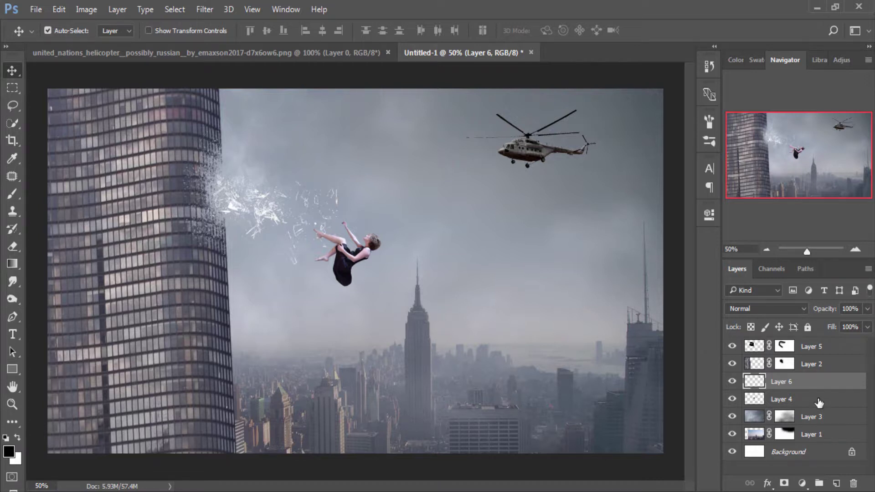
pyautogui.click(836, 483)
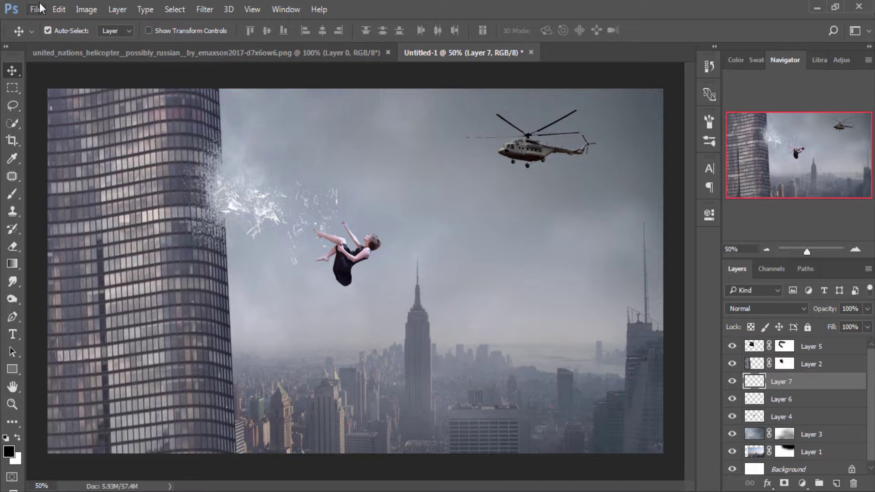
# - Fill Layer 7 with black using Edit > Fill
pyautogui.click(87, 9)
pyautogui.moveTo(59, 10)
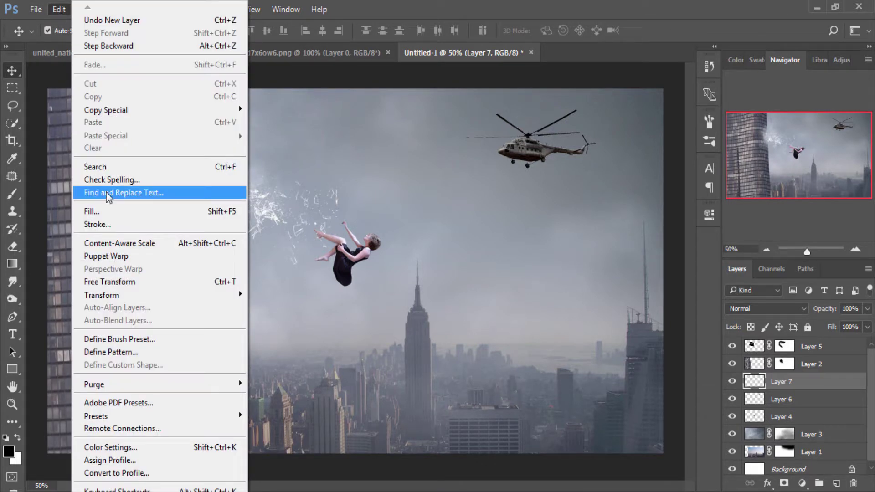
pyautogui.click(187, 209)
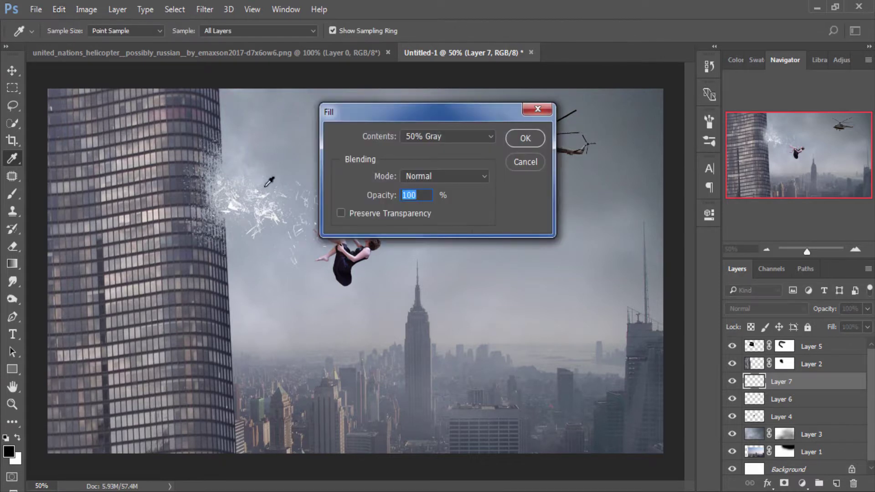
pyautogui.click(455, 135)
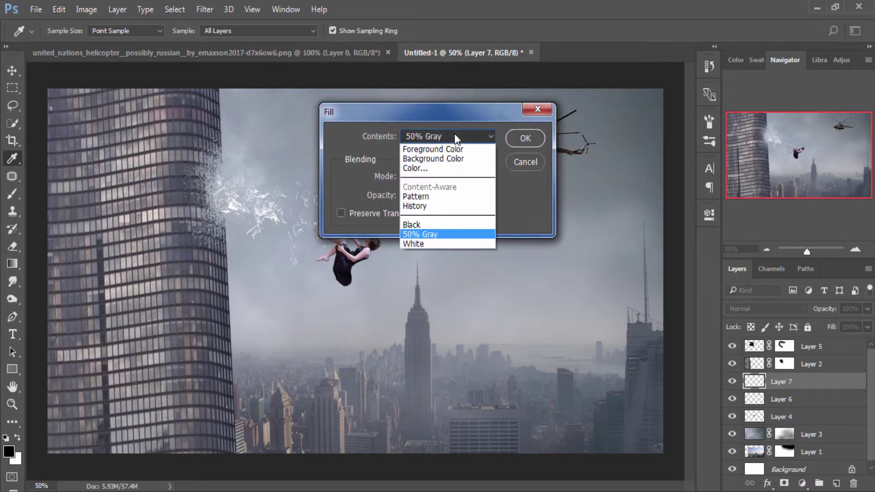
pyautogui.click(415, 224)
pyautogui.click(520, 141)
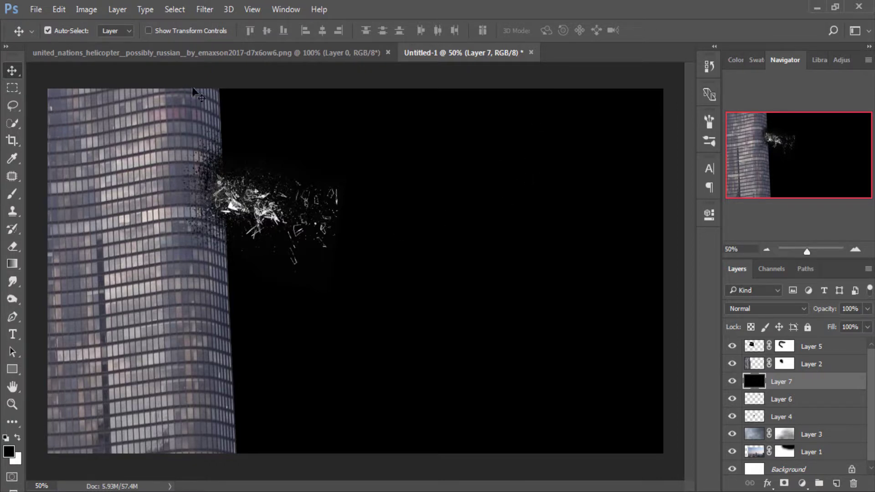
# - Render a lens flare on Layer 7, centred up-left toward the glass burst
pyautogui.click(210, 9)
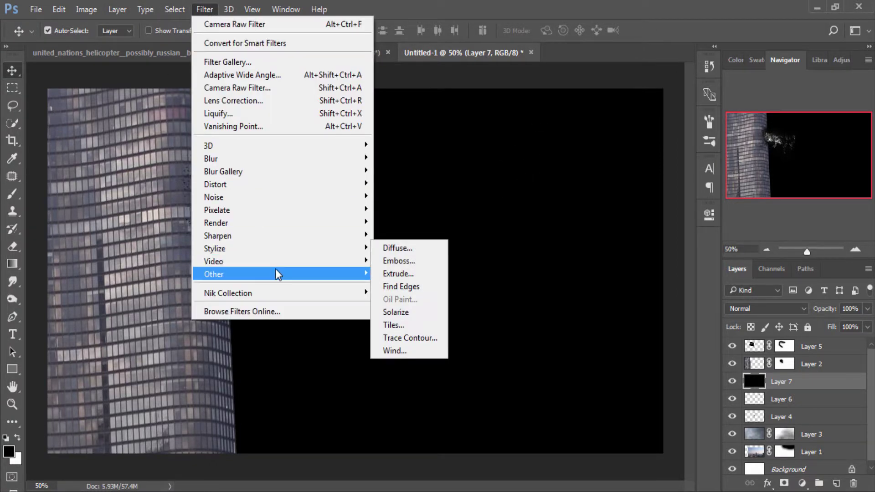
pyautogui.moveTo(216, 223)
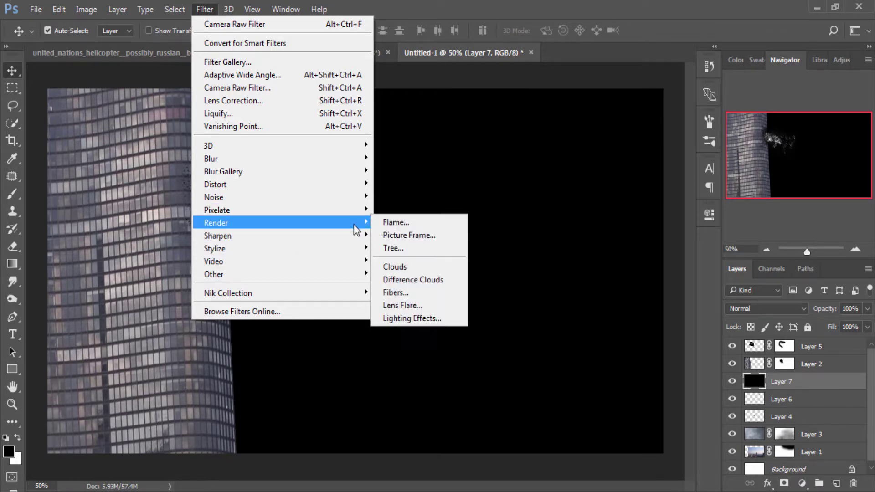
pyautogui.click(398, 305)
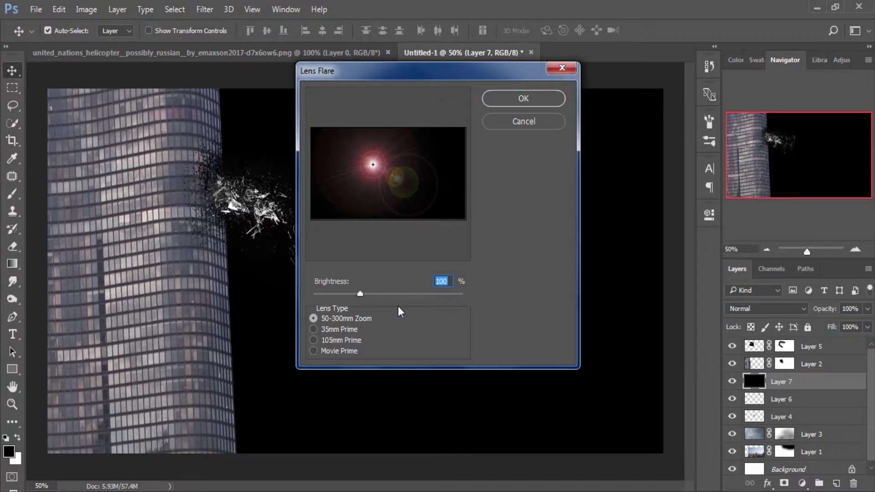
pyautogui.click(361, 172)
pyautogui.moveTo(361, 171); pyautogui.dragTo(359, 171)
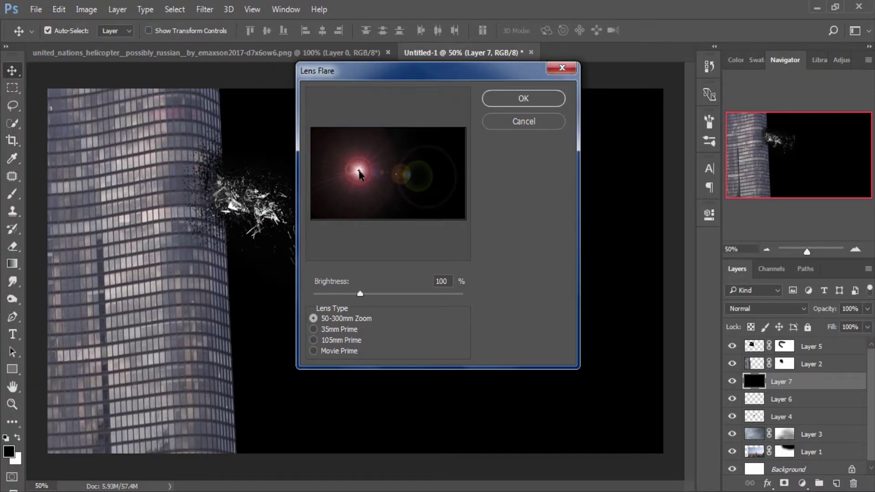
pyautogui.moveTo(359, 172); pyautogui.dragTo(345, 155)
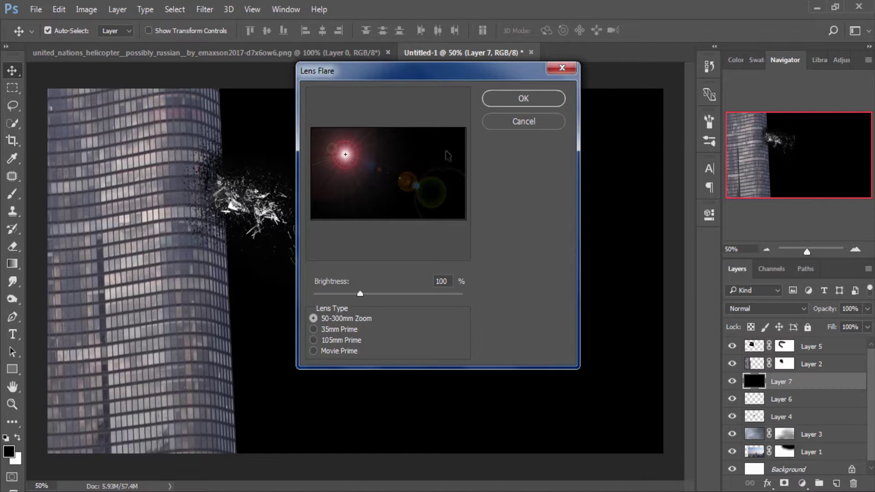
pyautogui.click(523, 99)
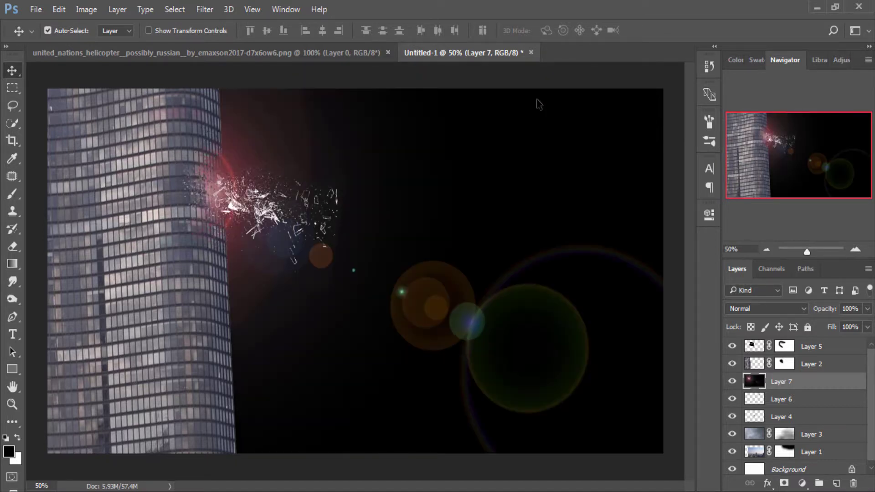
# - Nudge the glass shards slightly right and set Layer 7's blend mode to Screen
pyautogui.click(261, 166)
pyautogui.moveTo(261, 166); pyautogui.dragTo(264, 166)
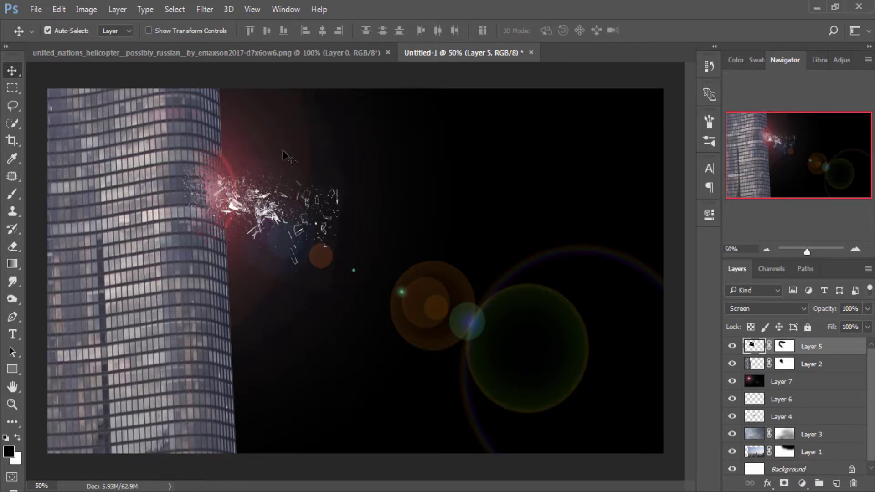
pyautogui.click(780, 385)
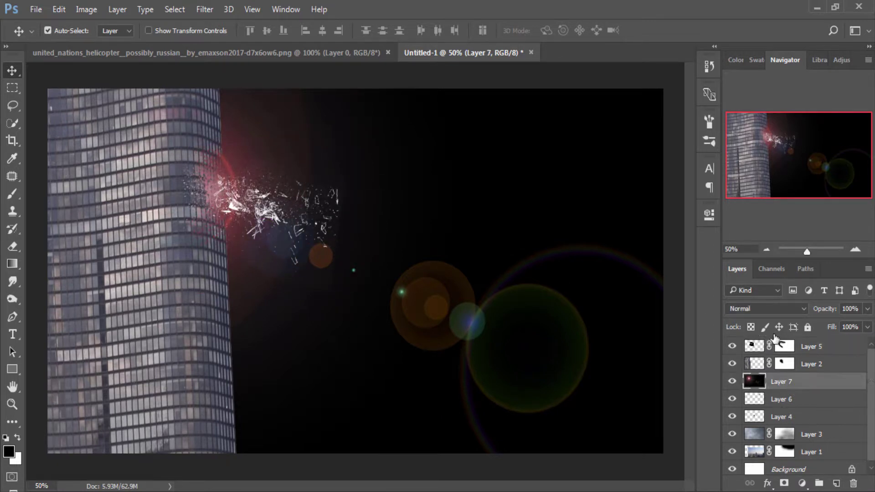
pyautogui.click(767, 309)
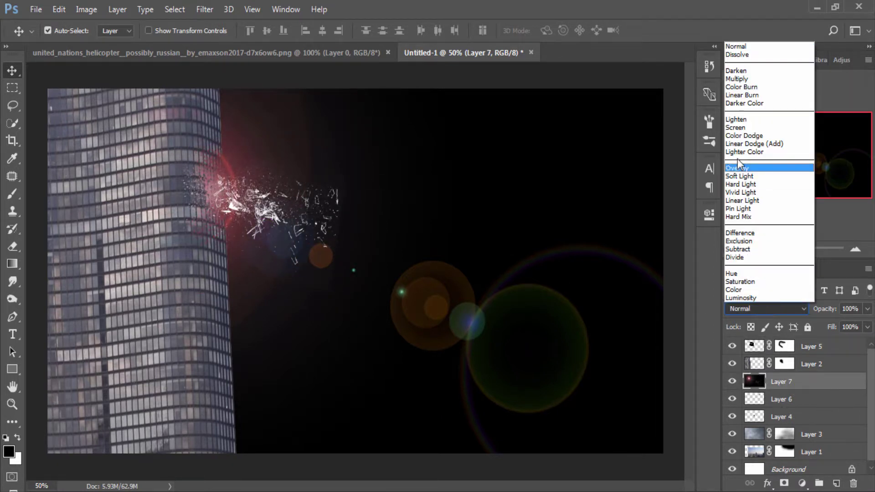
pyautogui.click(737, 129)
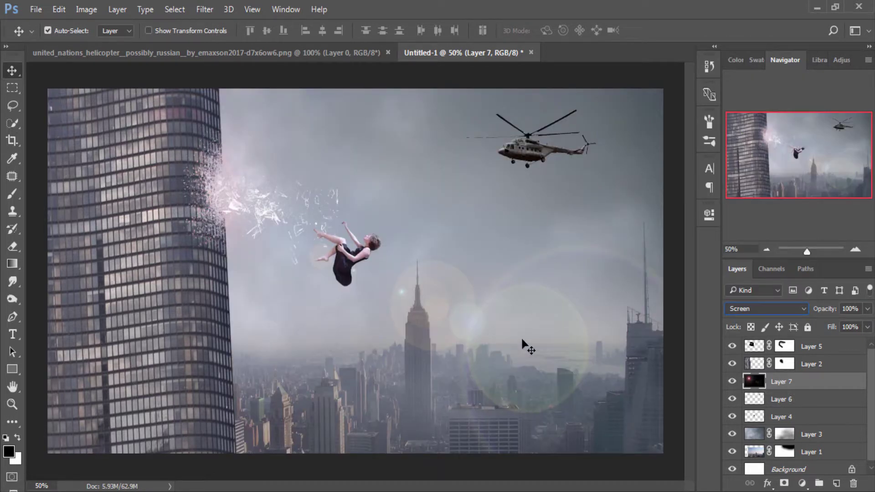
# - Move the lens flare right and scale the flare layer up to about 130%
pyautogui.moveTo(522, 339)
pyautogui.mouseDown()
pyautogui.moveTo(573, 344)
pyautogui.moveTo(564, 328)
pyautogui.mouseUp()
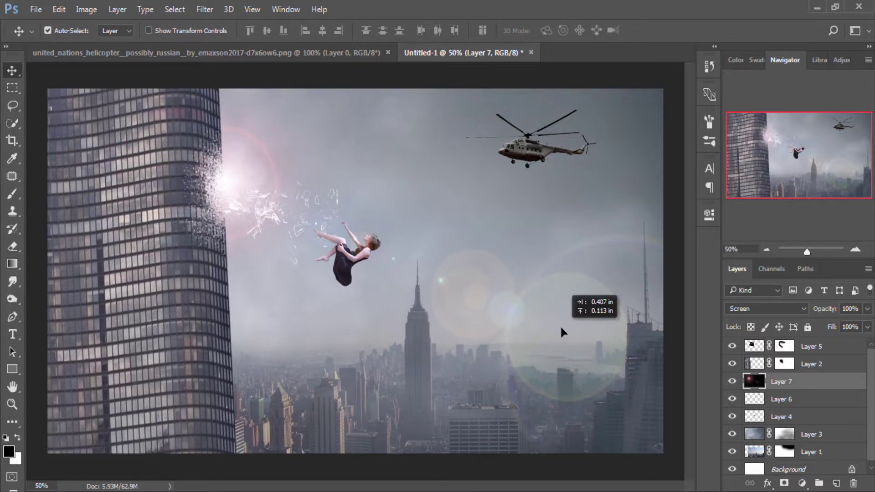
pyautogui.moveTo(563, 328); pyautogui.dragTo(559, 327)
pyautogui.press('ctrl')
pyautogui.hotkey('ctrl', '-')
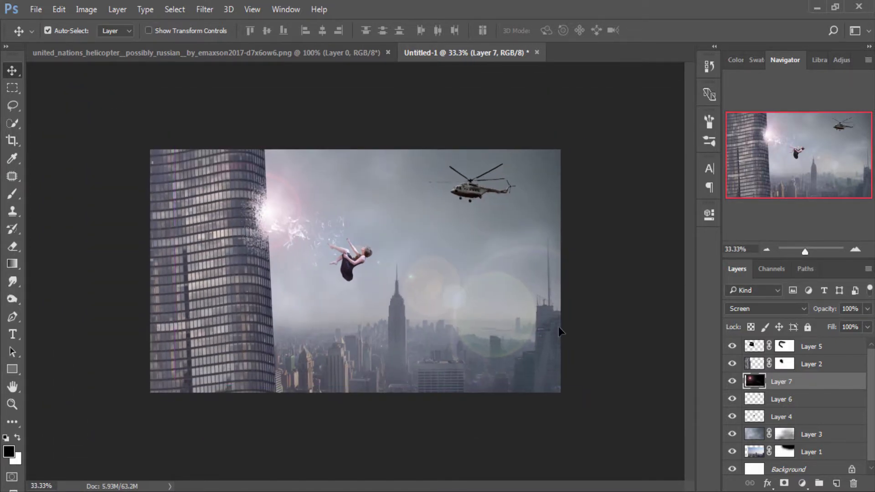
pyautogui.hotkey('ctrl', 't')
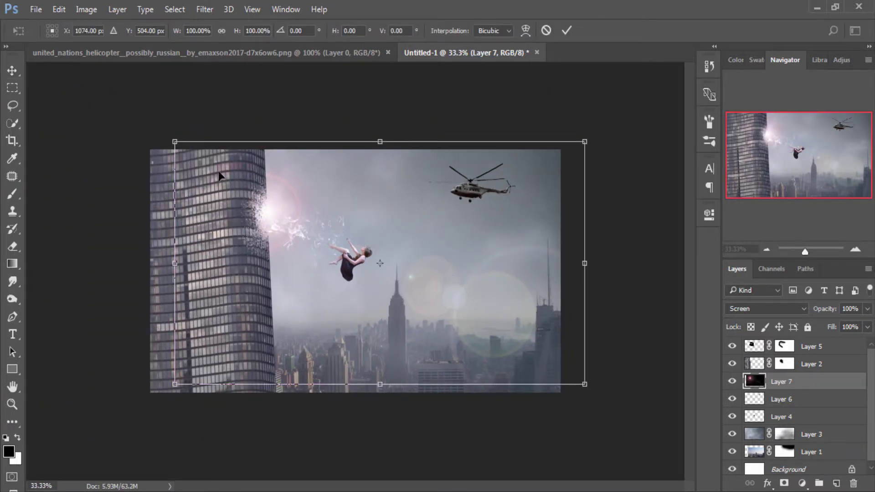
pyautogui.moveTo(171, 137); pyautogui.dragTo(124, 110)
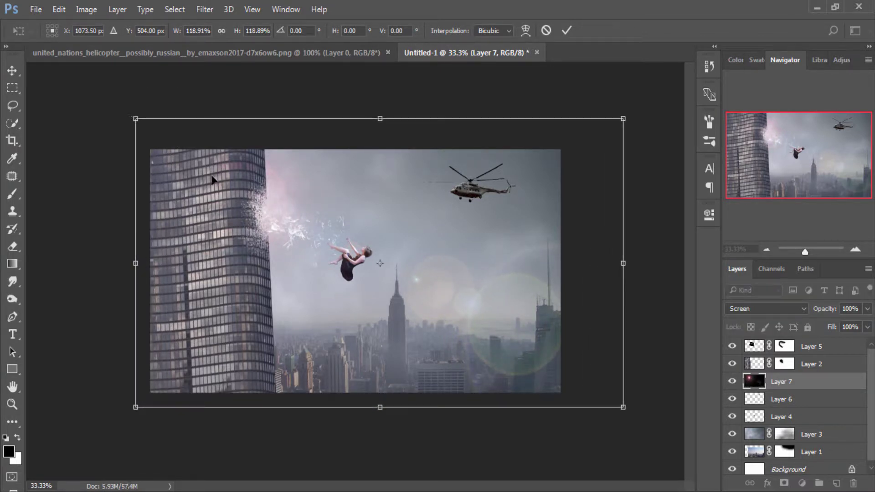
pyautogui.moveTo(370, 316); pyautogui.dragTo(384, 331)
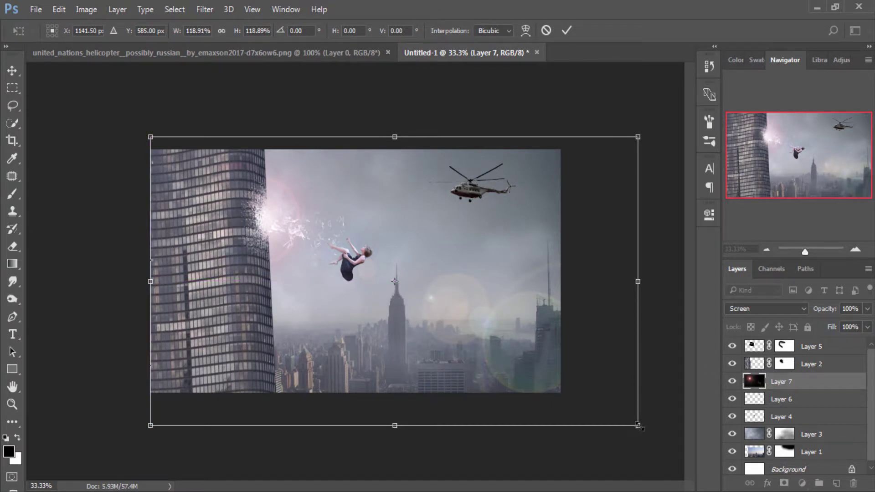
pyautogui.moveTo(639, 427); pyautogui.dragTo(663, 441)
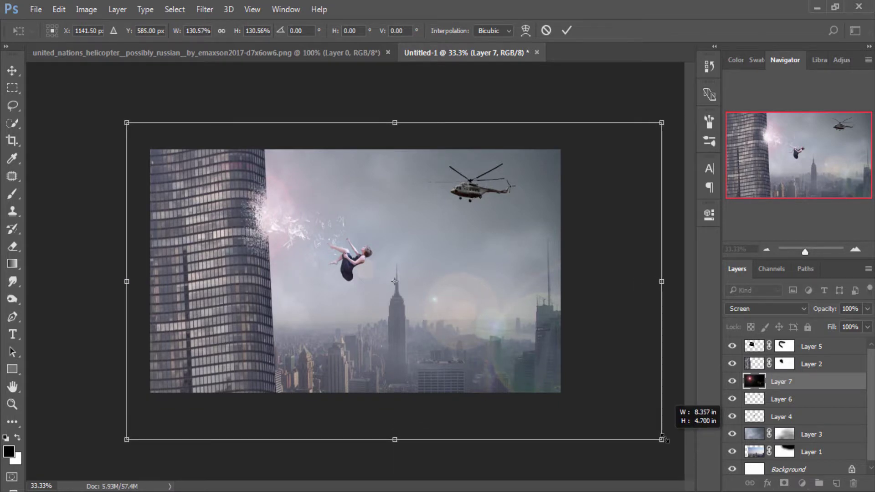
# - Enlarge the flare layer to about 155% and position its glow over the glass burst
pyautogui.moveTo(436, 281); pyautogui.dragTo(457, 318)
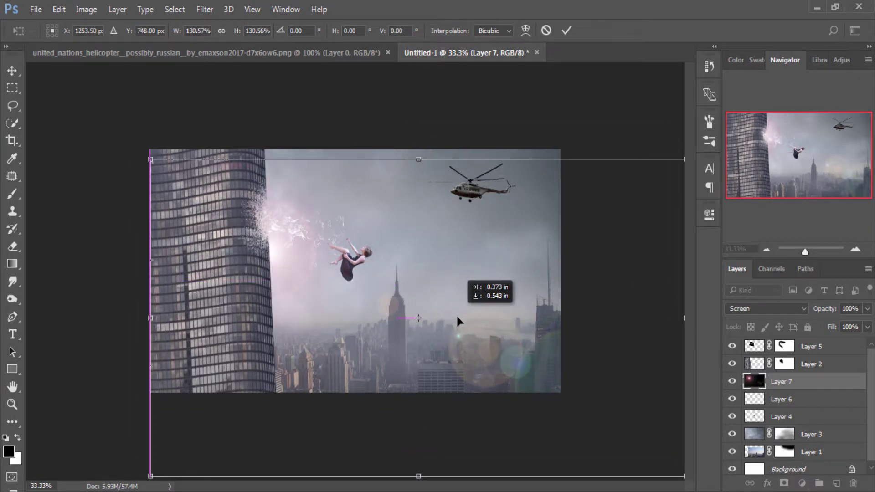
pyautogui.moveTo(457, 321); pyautogui.dragTo(465, 326)
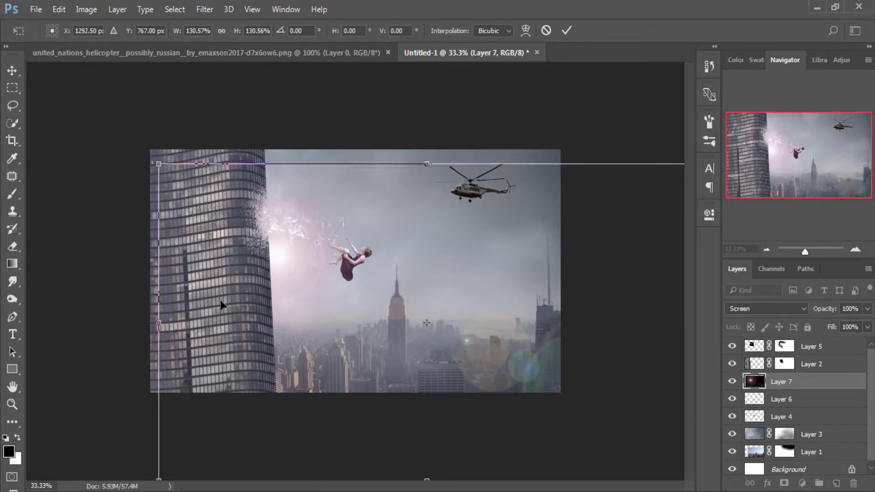
pyautogui.moveTo(161, 323); pyautogui.dragTo(152, 323)
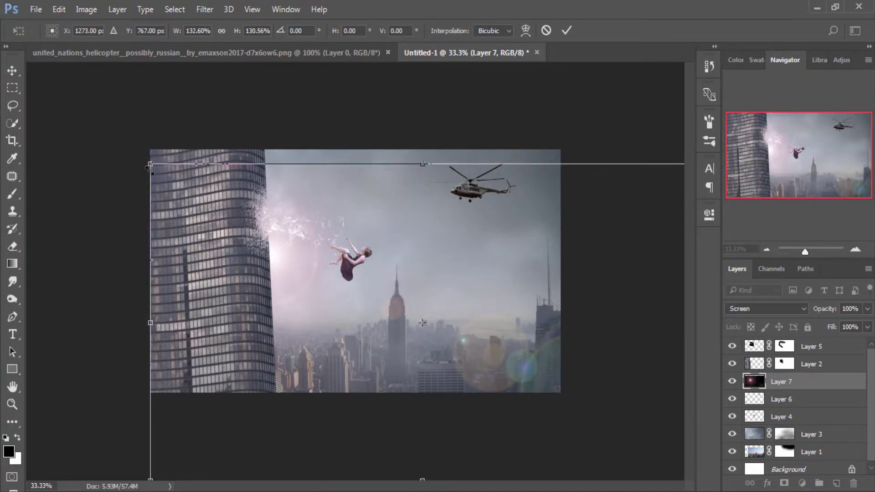
pyautogui.moveTo(149, 164); pyautogui.dragTo(133, 154)
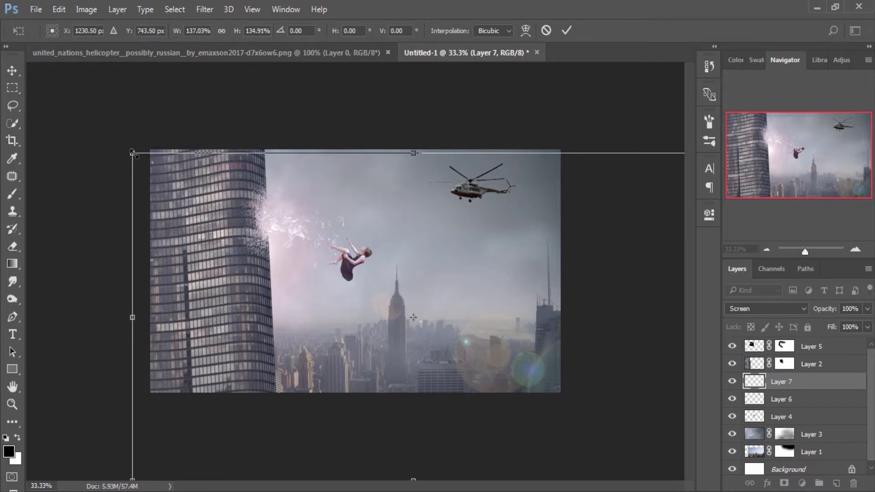
pyautogui.moveTo(327, 311); pyautogui.dragTo(343, 318)
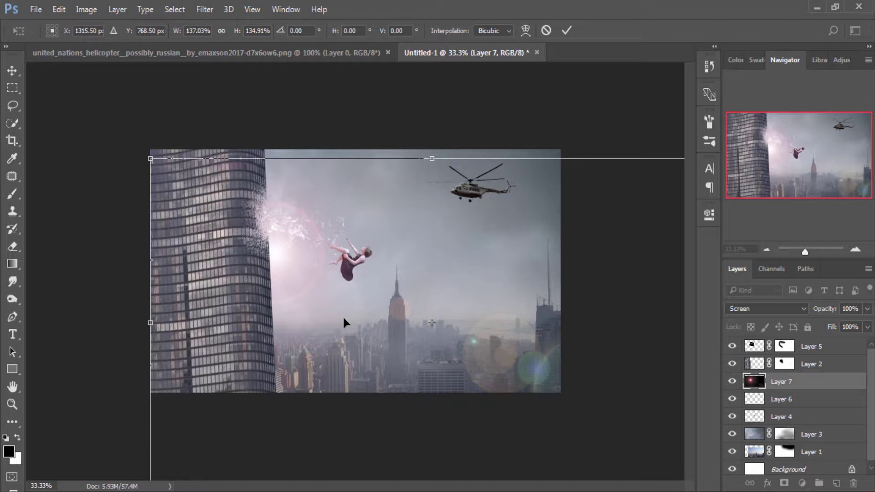
pyautogui.moveTo(147, 157); pyautogui.dragTo(106, 91)
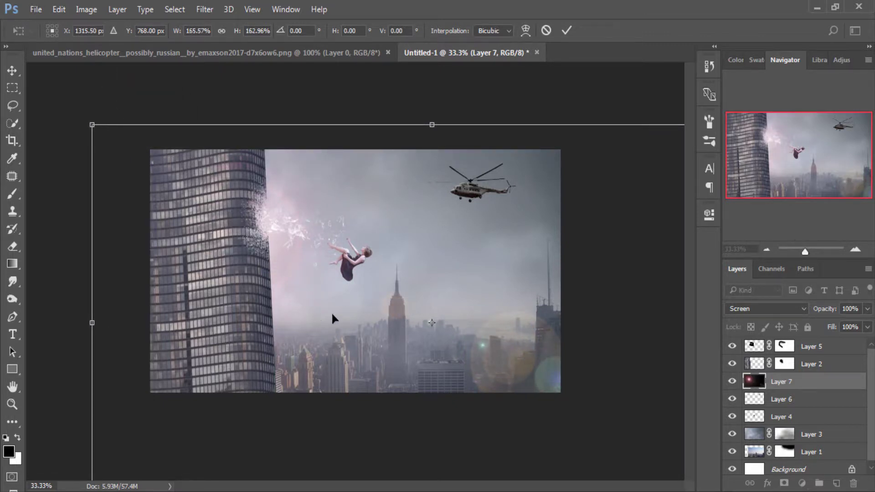
pyautogui.moveTo(331, 311); pyautogui.dragTo(360, 337)
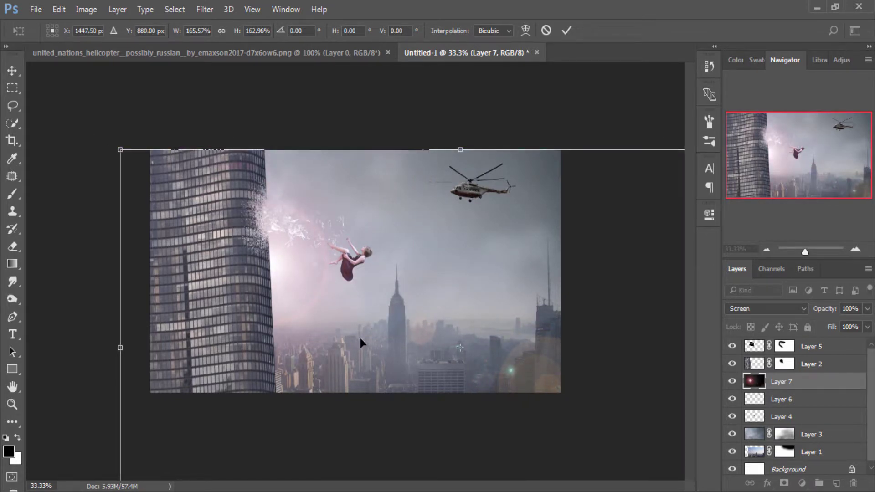
pyautogui.click(563, 36)
# - Open the Camera Raw Filter on Layer 2 and lower the colour temperature toward blue
pyautogui.click(753, 364)
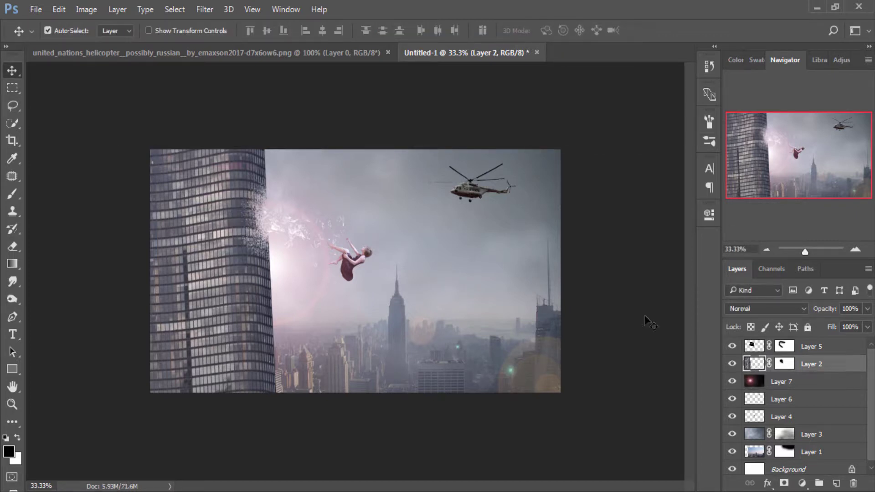
pyautogui.click(204, 9)
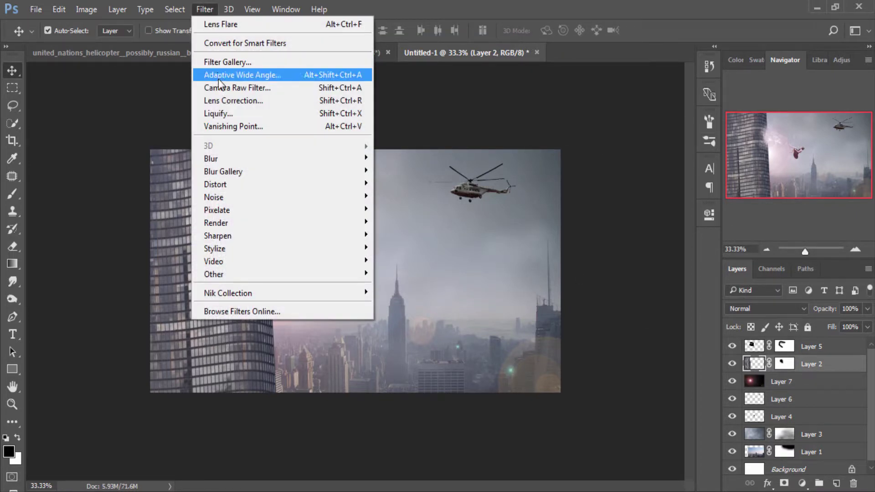
pyautogui.click(220, 87)
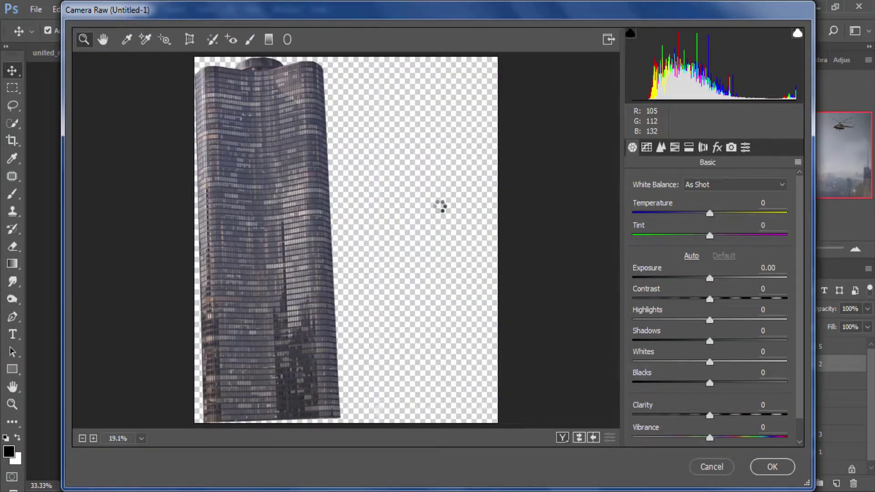
pyautogui.click(708, 214)
pyautogui.moveTo(701, 219); pyautogui.dragTo(692, 216)
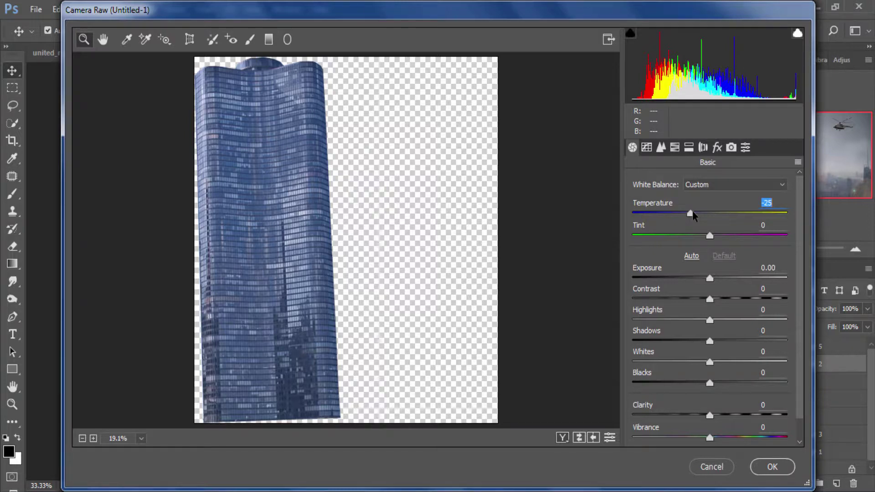
# - Set split toning to Highlights Hue 188 / Saturation 17 and Shadows Hue 224 / Saturation 7
pyautogui.click(688, 147)
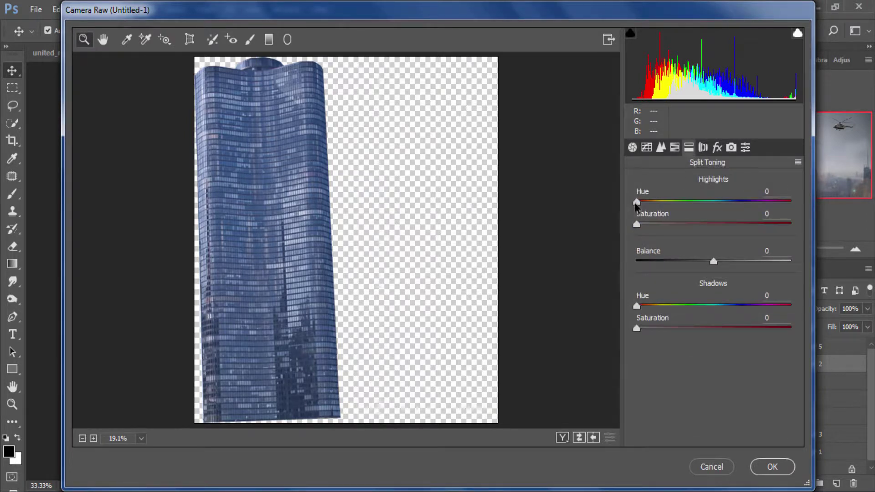
pyautogui.moveTo(636, 205); pyautogui.dragTo(716, 203)
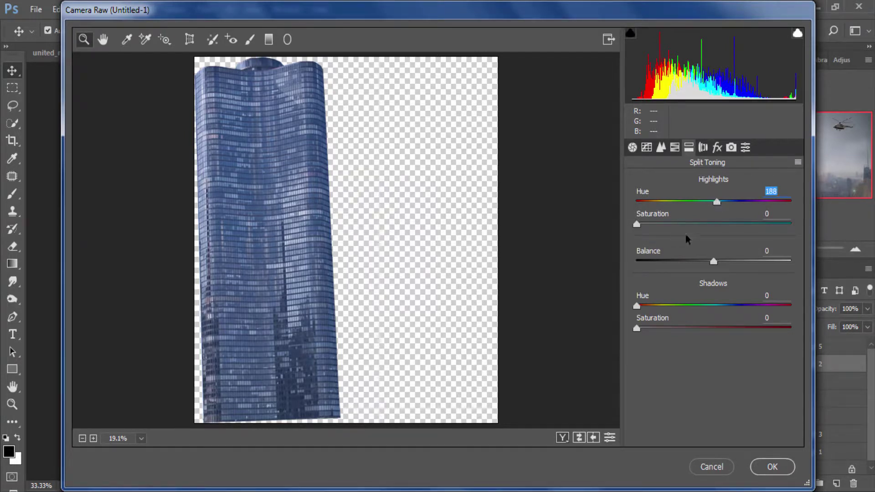
pyautogui.moveTo(638, 227); pyautogui.dragTo(663, 226)
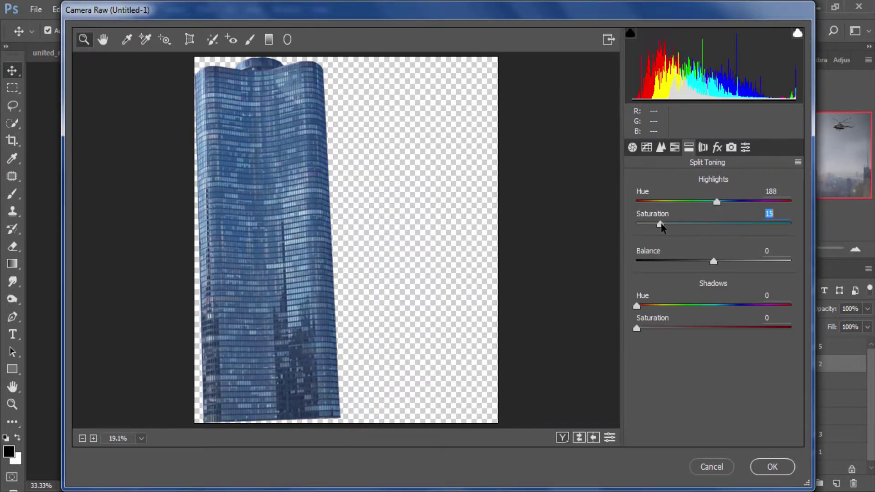
pyautogui.moveTo(637, 306); pyautogui.dragTo(734, 307)
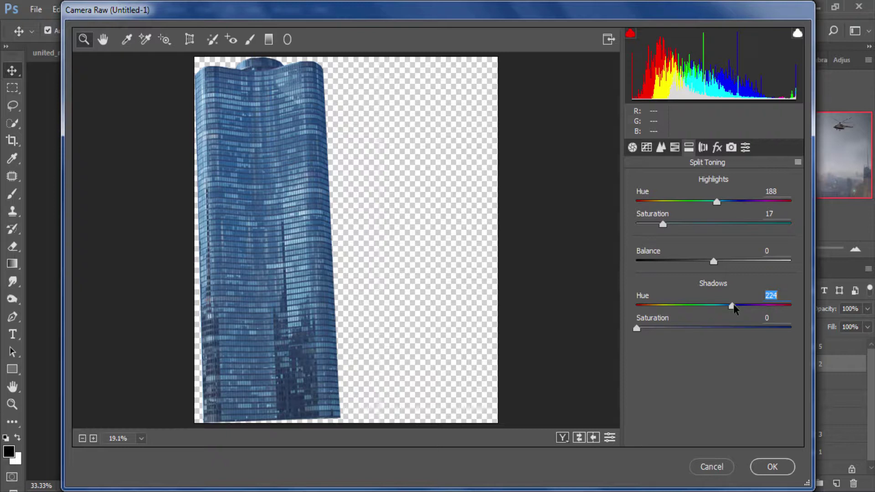
pyautogui.moveTo(637, 328); pyautogui.dragTo(647, 328)
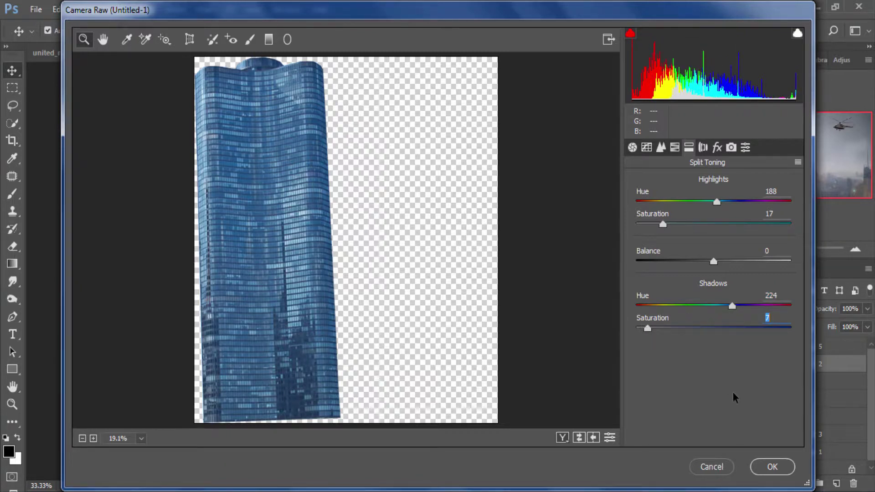
pyautogui.click(772, 469)
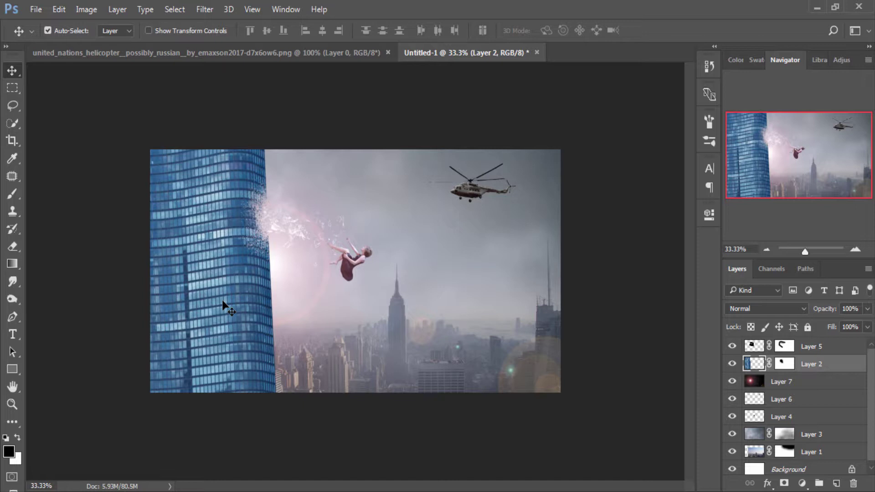
# - Enlarge the skyscraper layer proportionally and move it further left
pyautogui.hotkey('ctrl', 't')
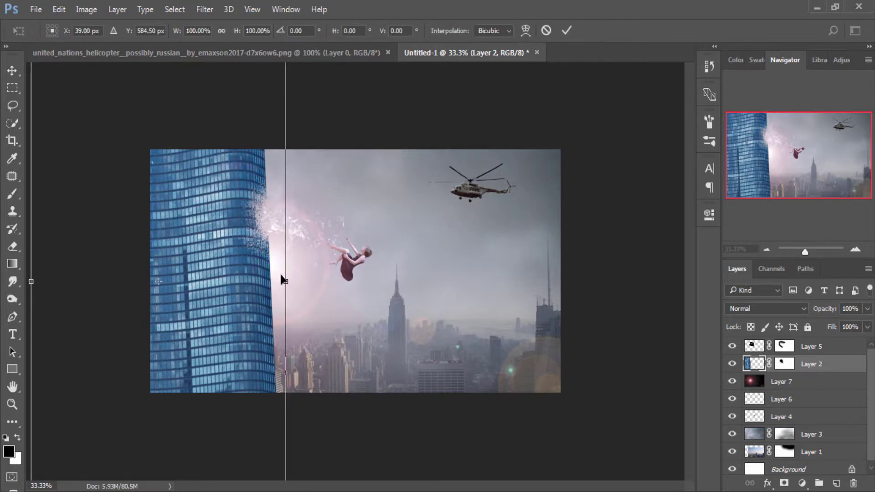
pyautogui.hotkey('ctrl', '-')
pyautogui.hotkey('ctrl', '-')
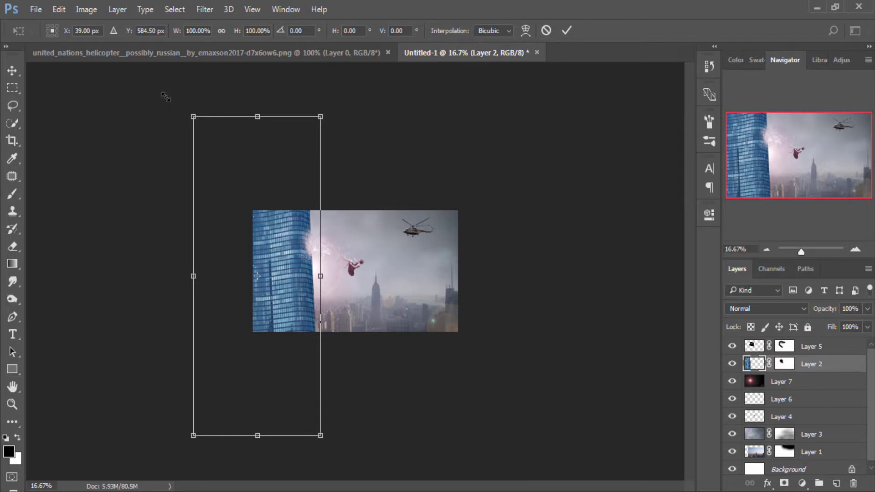
pyautogui.moveTo(165, 97); pyautogui.dragTo(80, 52)
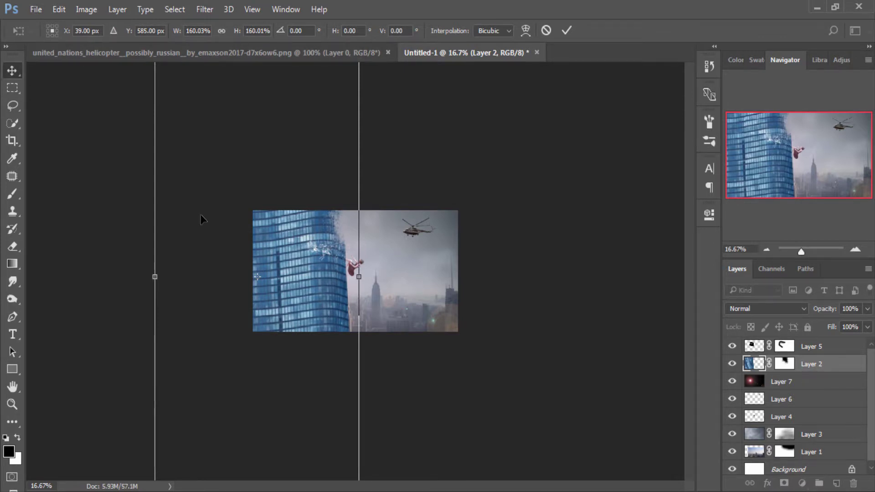
pyautogui.press('Return')
pyautogui.moveTo(284, 295); pyautogui.dragTo(266, 297)
pyautogui.hotkey('ctrl', '+')
pyautogui.hotkey('ctrl', '+')
pyautogui.hotkey('ctrl', '+')
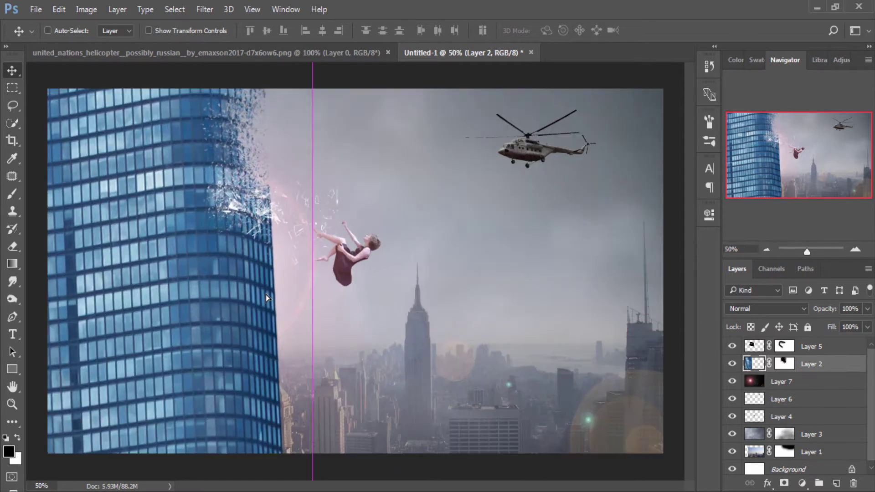
pyautogui.click(215, 244)
# - Shift the skyscraper further left and down and commit its new position
pyautogui.hotkey('ctrl', 't')
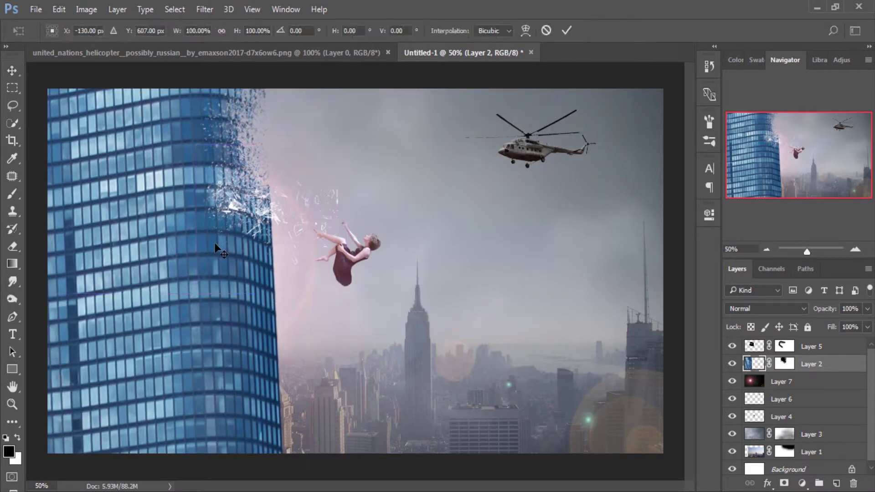
pyautogui.hotkey('ctrl', '-')
pyautogui.hotkey('ctrl', '-')
pyautogui.hotkey('ctrl', '-')
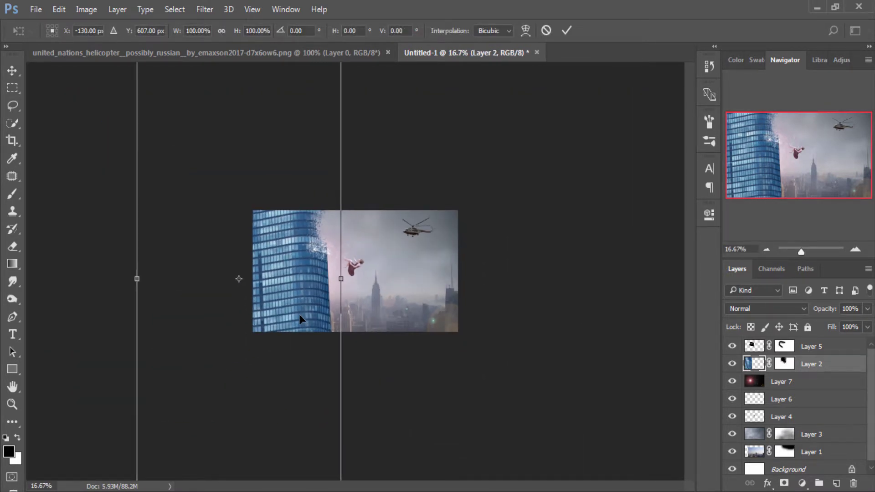
pyautogui.moveTo(299, 314); pyautogui.dragTo(290, 331)
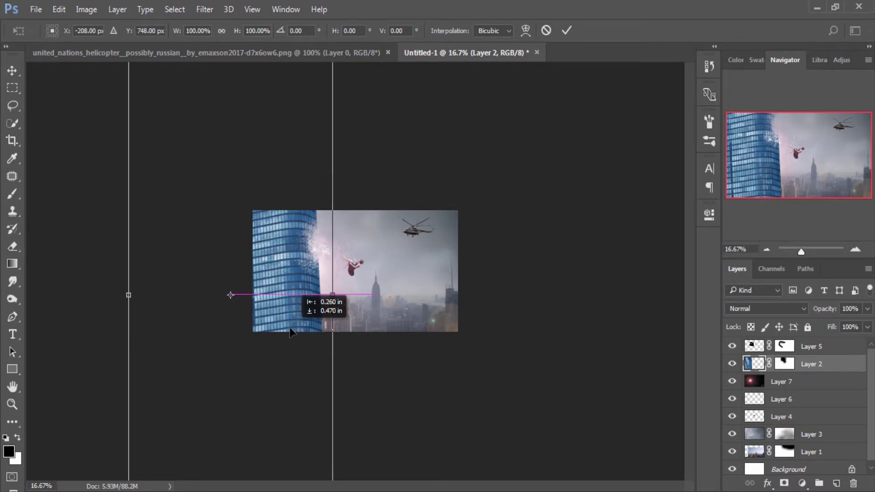
pyautogui.hotkey('shift', 'Left')
pyautogui.hotkey('shift', 'Left')
pyautogui.hotkey('shift', 'Left')
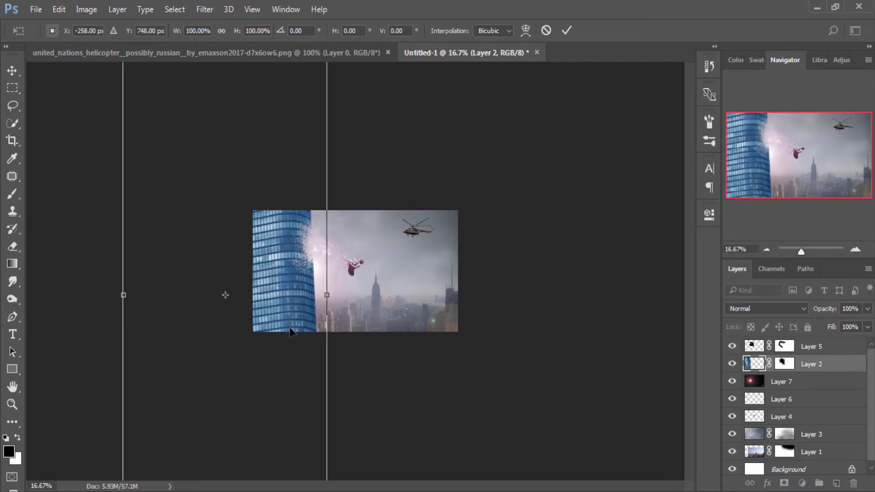
pyautogui.press('v')
pyautogui.press('Return')
pyautogui.hotkey('alt', ']')
# - Shift the lens flare glow slightly right and zoom in to check the composite
pyautogui.click(754, 382)
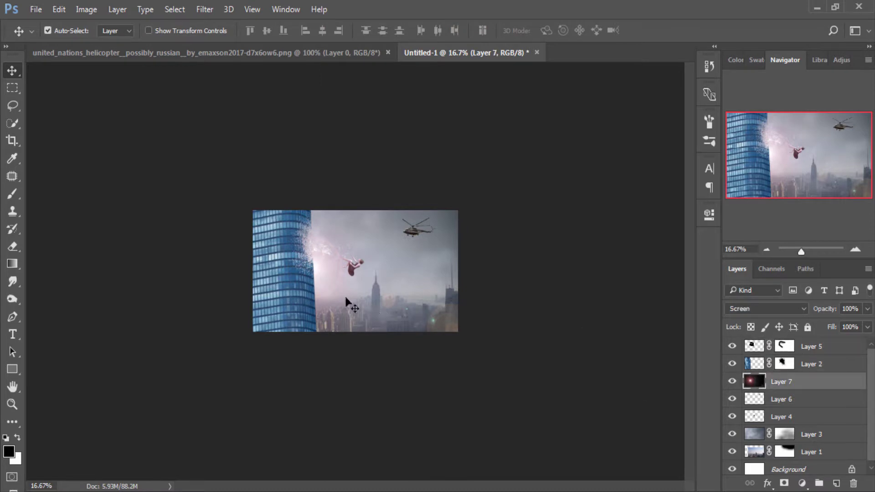
pyautogui.hotkey('ctrl', 't')
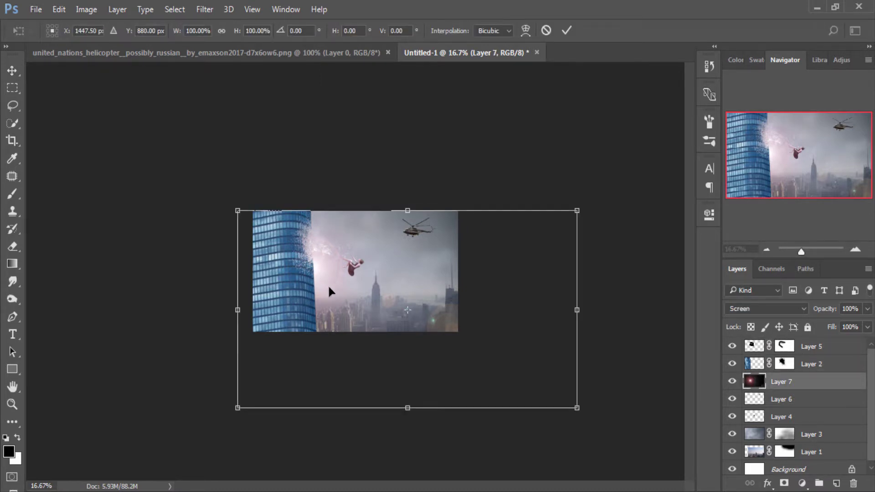
pyautogui.moveTo(327, 284); pyautogui.dragTo(334, 284)
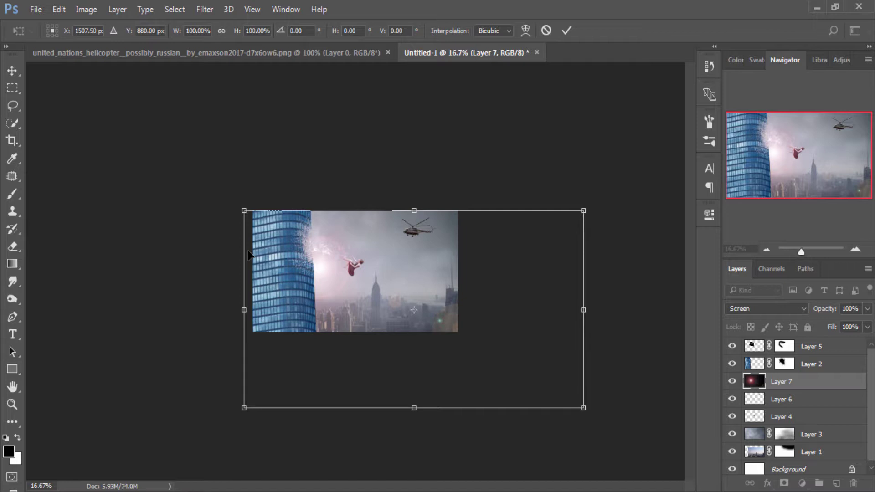
pyautogui.press('Return')
pyautogui.hotkey('ctrl', '+')
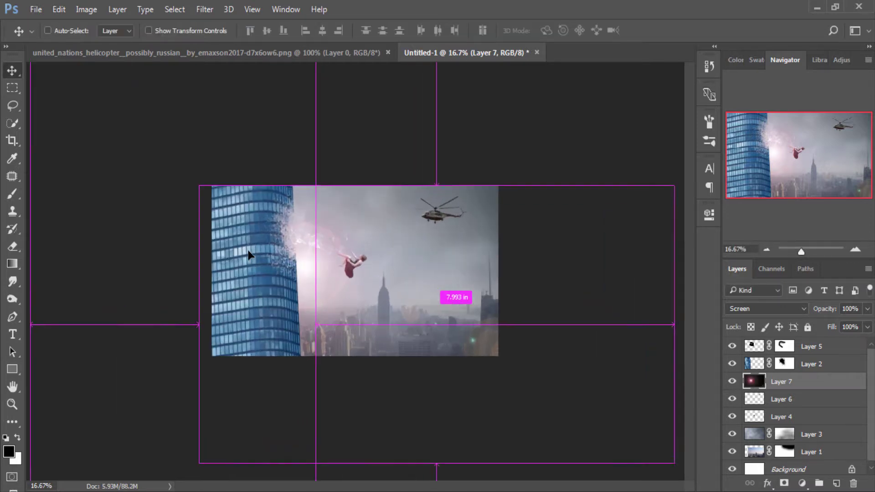
pyautogui.hotkey('ctrl', '+')
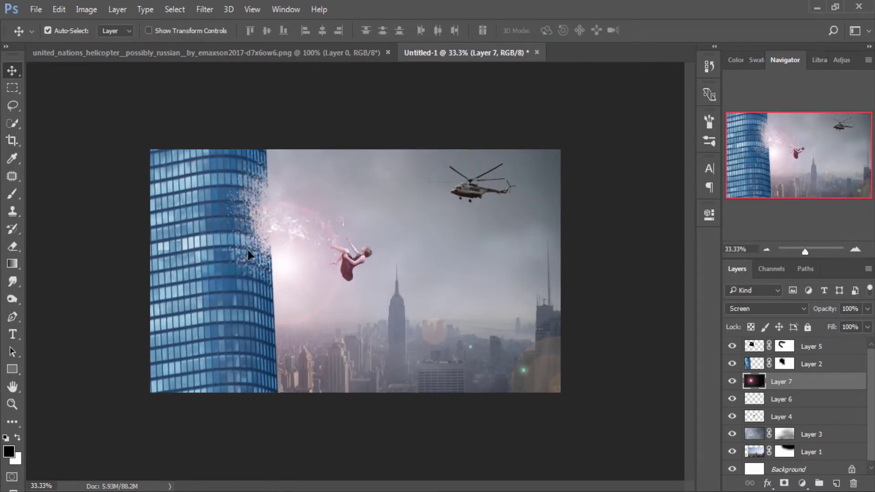
# - Target Layer 2's mask with a white brush at 100% opacity
pyautogui.click(784, 363)
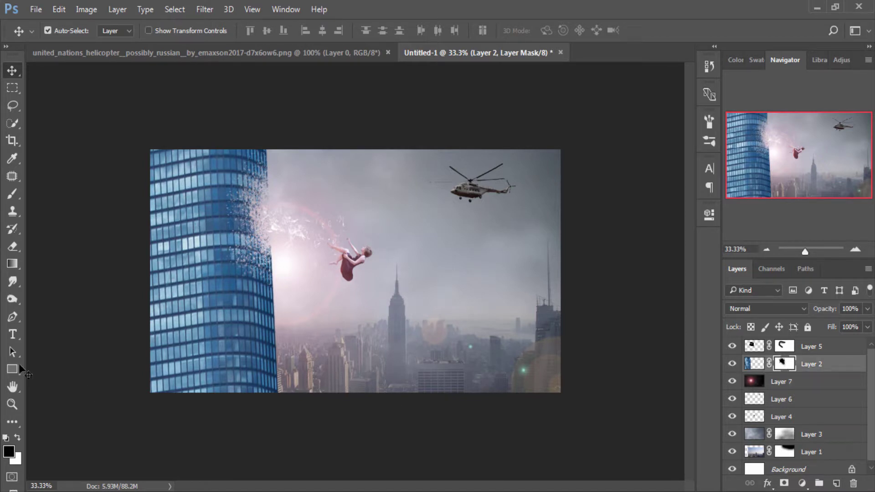
pyautogui.click(11, 194)
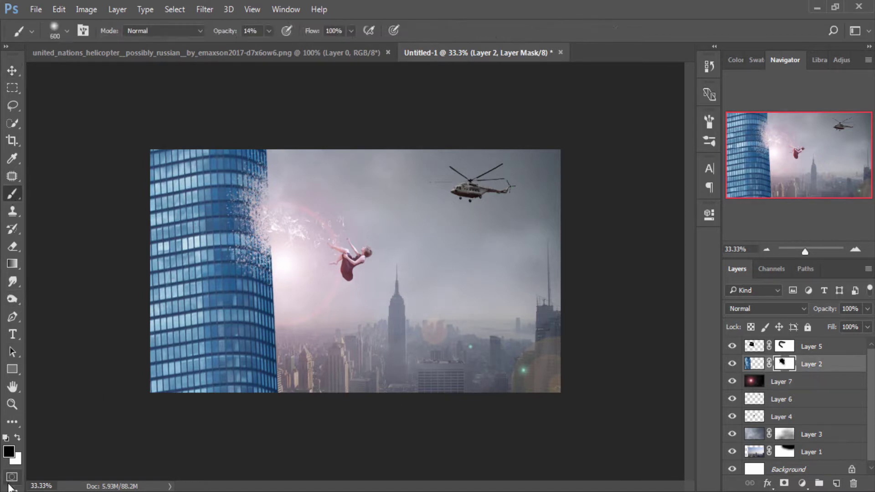
pyautogui.click(18, 438)
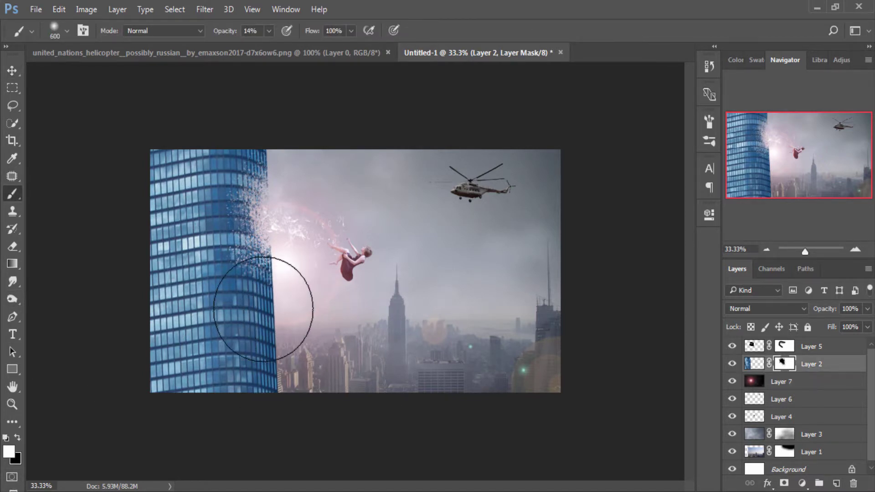
pyautogui.click(269, 30)
pyautogui.moveTo(302, 47); pyautogui.dragTo(319, 47)
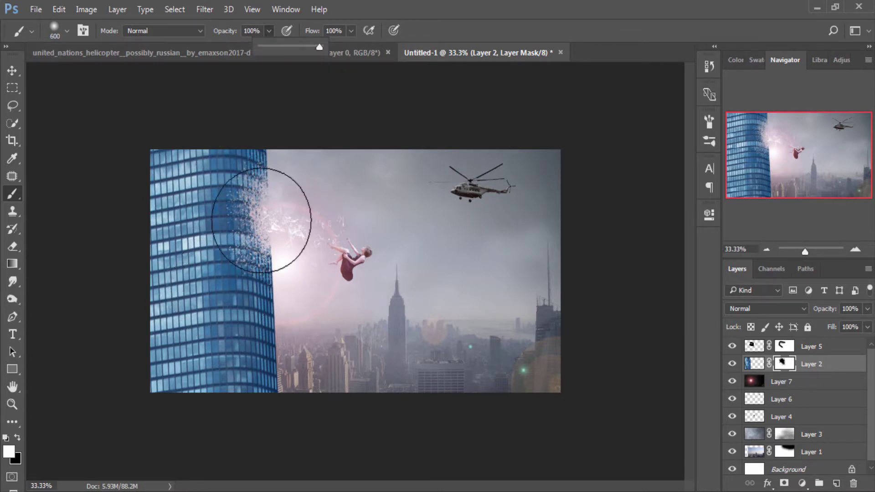
pyautogui.click(261, 220)
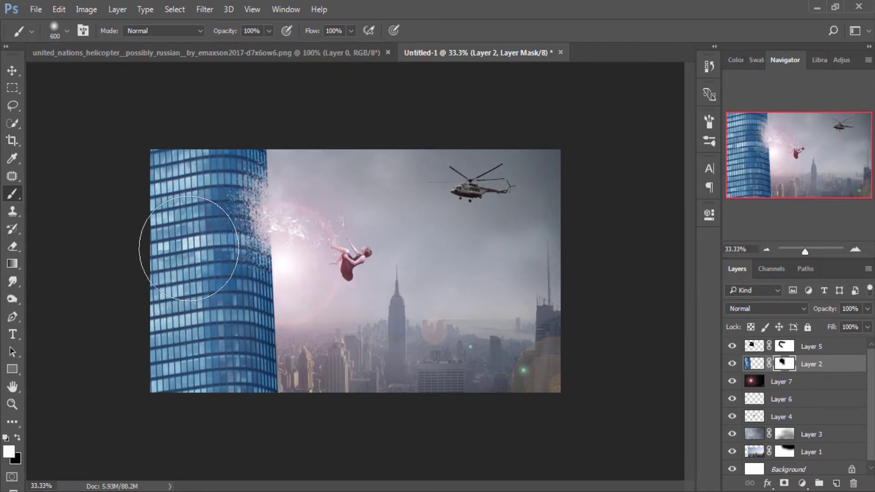
# - Paint the tower's top and body back in up to its shattered edge, nudging Layer 2 slightly
pyautogui.moveTo(195, 146); pyautogui.dragTo(209, 156)
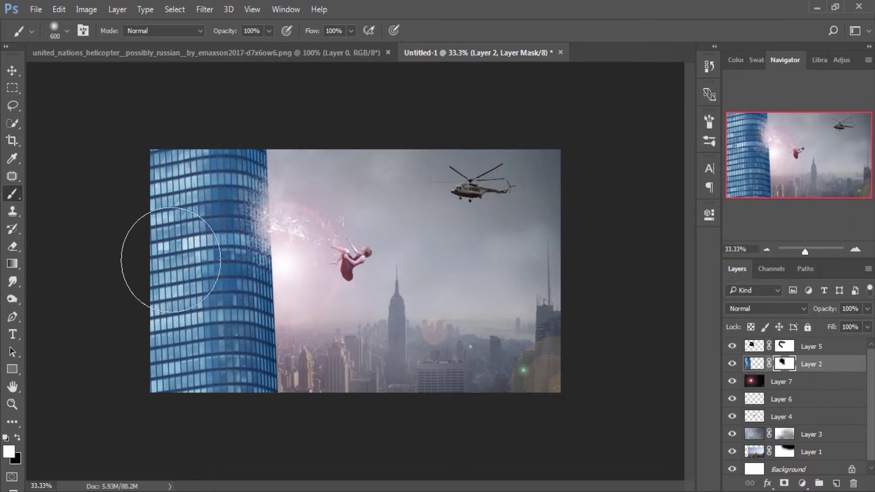
pyautogui.moveTo(171, 260); pyautogui.dragTo(185, 419)
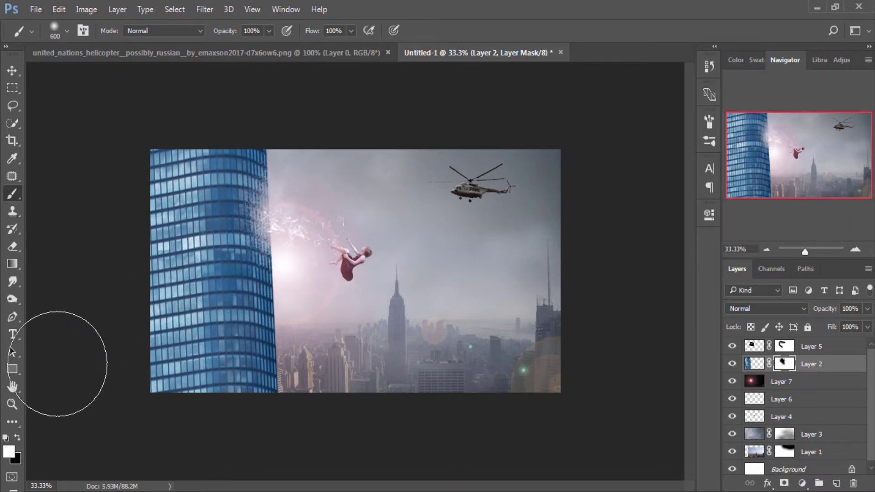
pyautogui.click(12, 70)
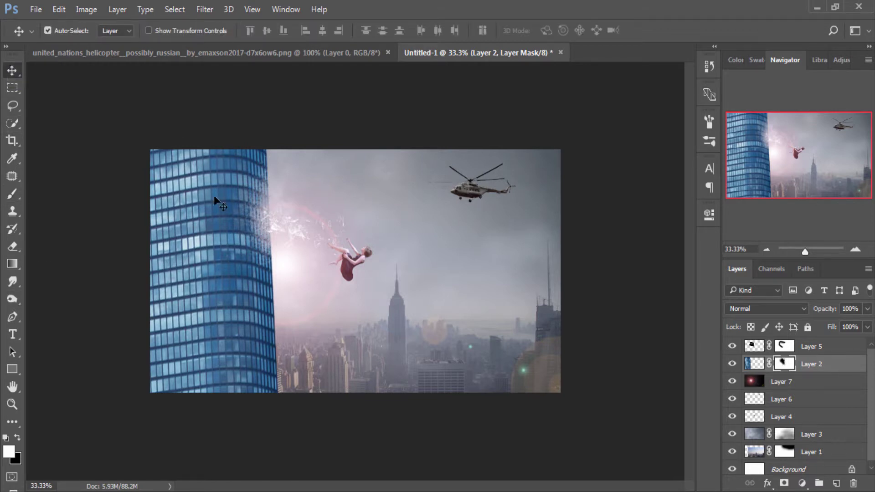
pyautogui.moveTo(279, 305); pyautogui.dragTo(273, 301)
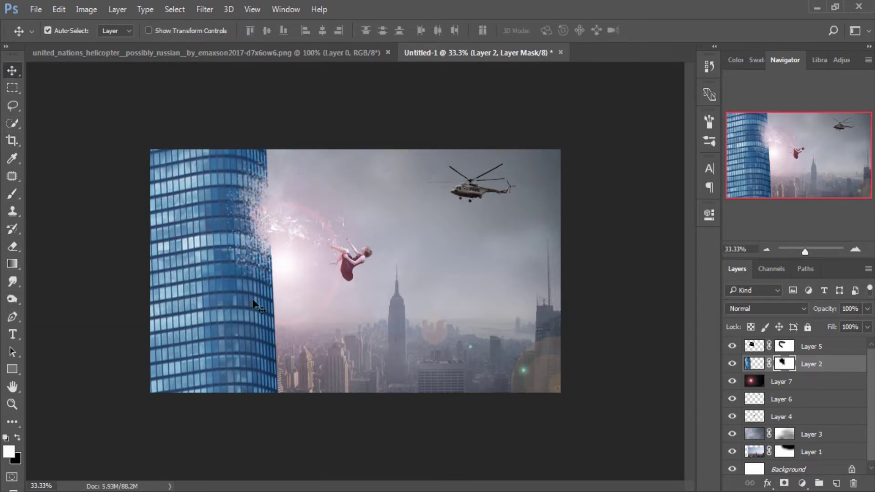
pyautogui.click(12, 194)
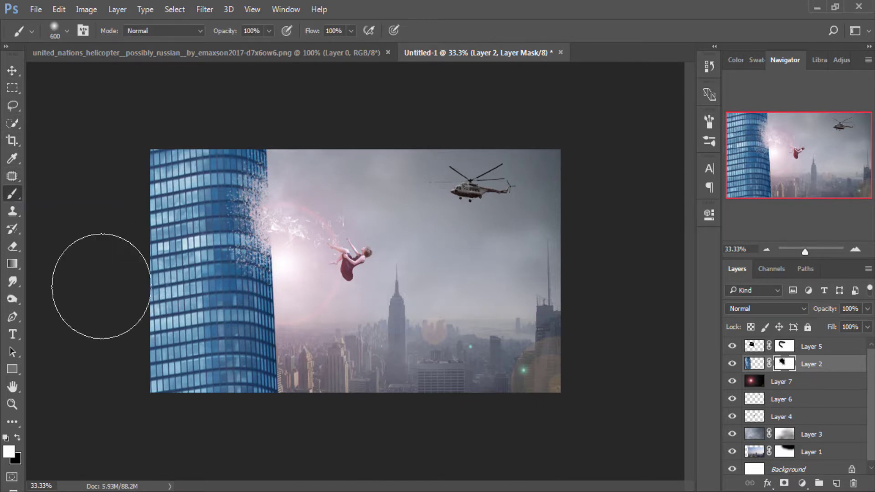
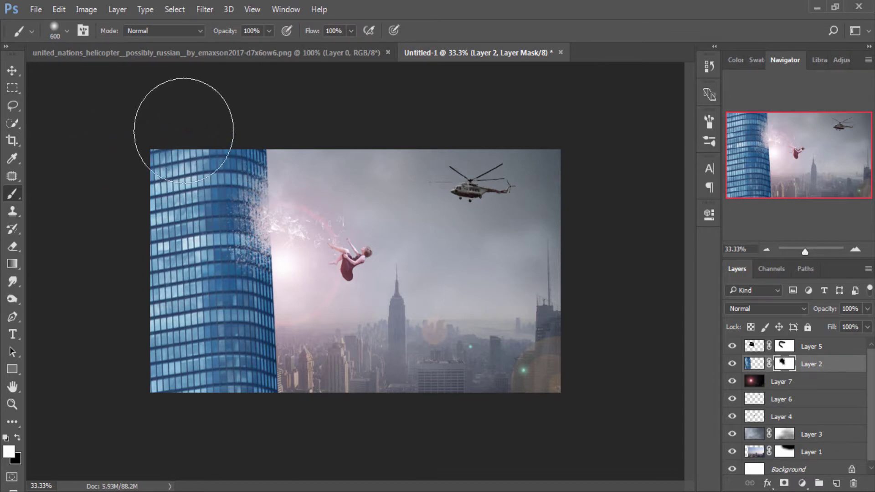
# - At 16% brush opacity, paint Layer 2's mask, alternating black and white, to soften the shattered edge
pyautogui.click(269, 30)
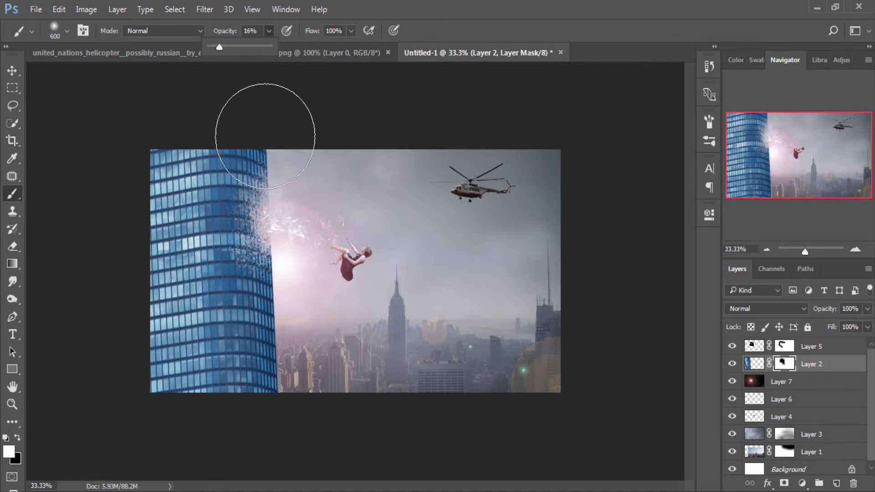
pyautogui.click(18, 437)
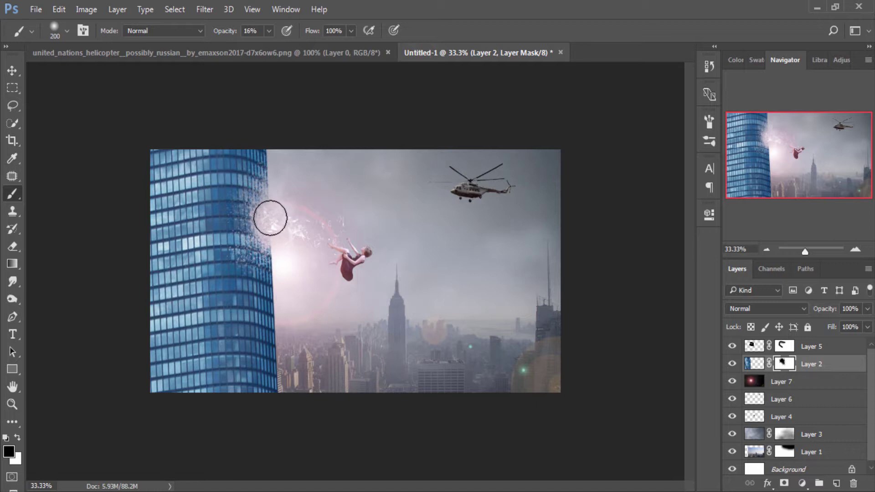
pyautogui.click(17, 437)
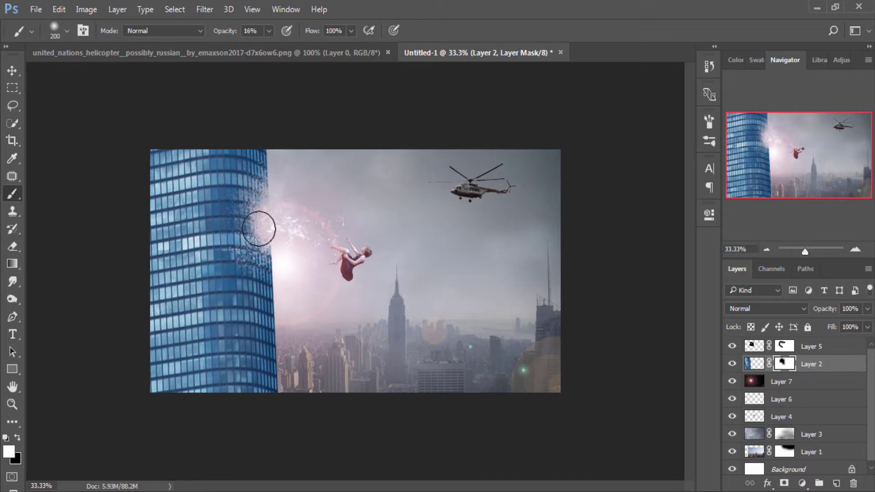
pyautogui.moveTo(258, 228)
pyautogui.mouseDown()
pyautogui.moveTo(267, 220)
pyautogui.moveTo(267, 231)
pyautogui.mouseUp()
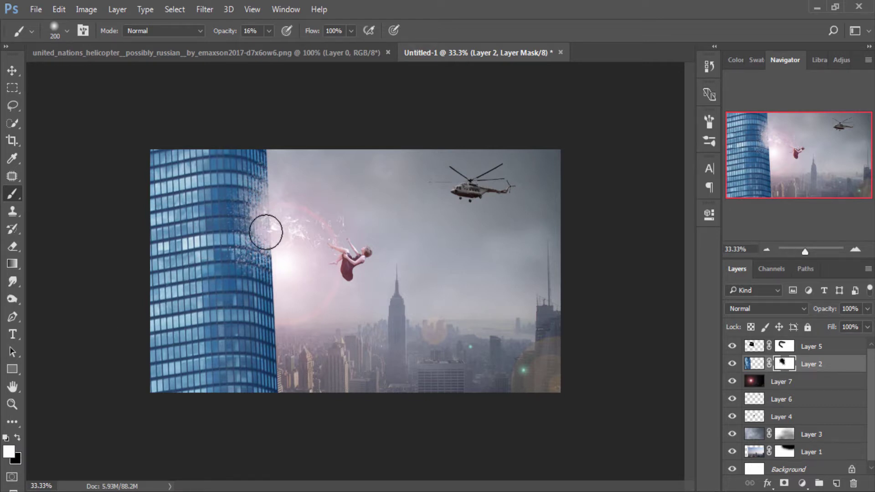
pyautogui.click(17, 437)
pyautogui.moveTo(267, 226); pyautogui.dragTo(272, 225)
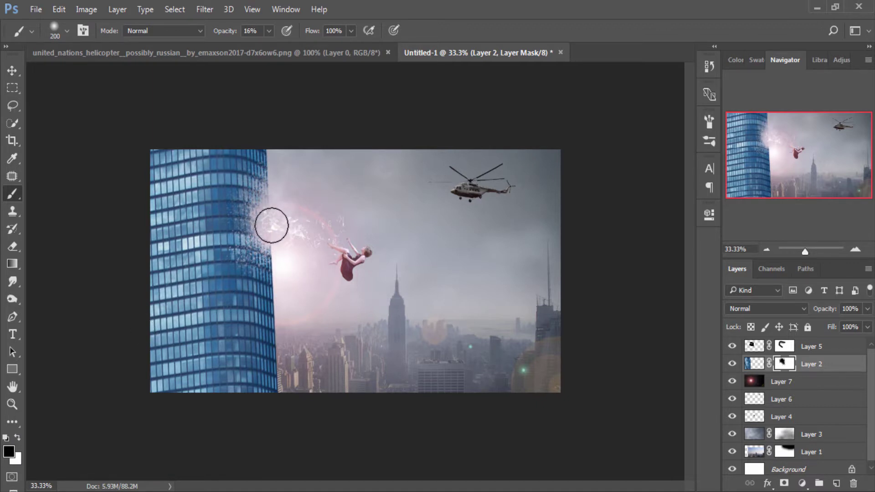
pyautogui.moveTo(270, 203); pyautogui.dragTo(270, 206)
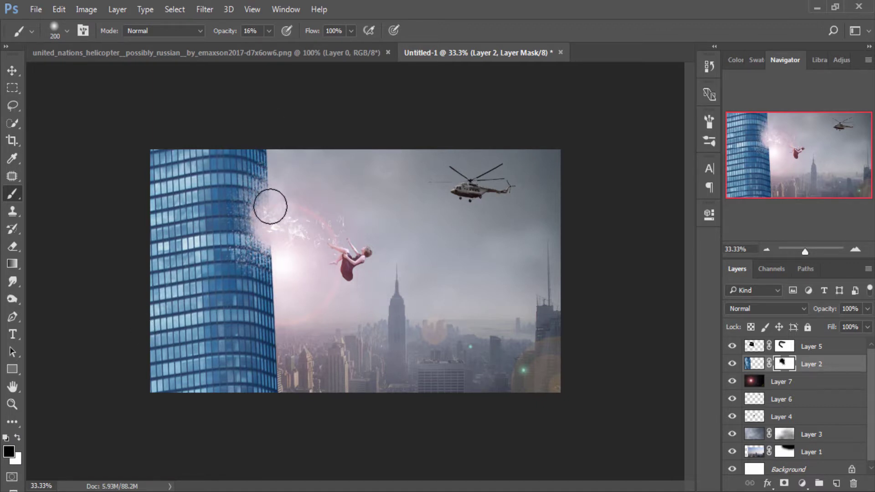
pyautogui.click(270, 206)
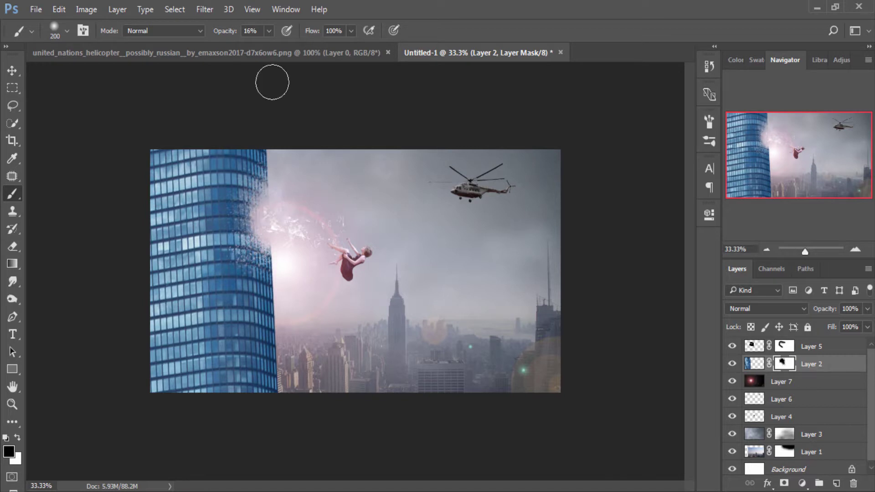
# - Raise brush opacity to 100% and paint the mask to reveal more glass shards
pyautogui.click(269, 39)
pyautogui.moveTo(270, 31); pyautogui.dragTo(318, 45)
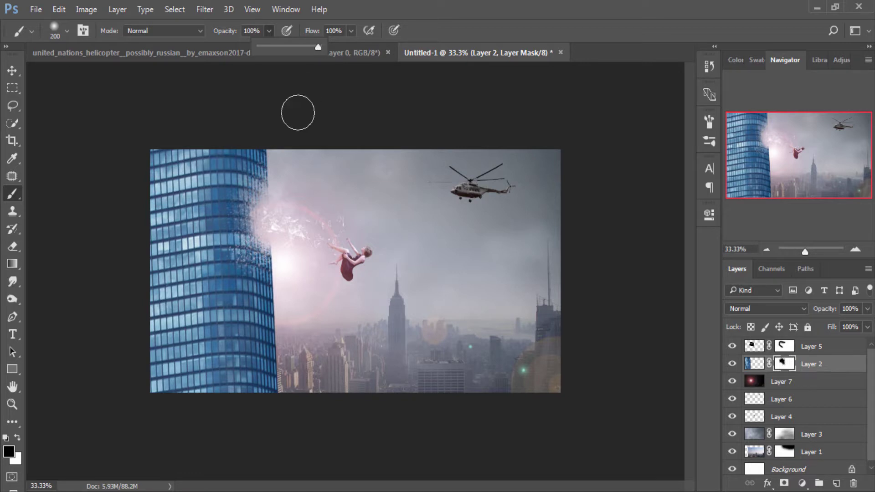
pyautogui.click(284, 209)
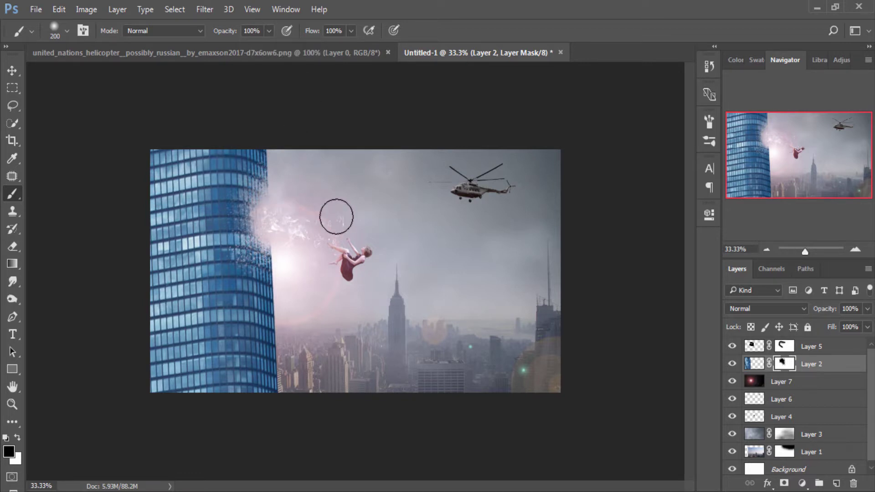
pyautogui.moveTo(281, 212)
pyautogui.mouseDown()
pyautogui.moveTo(269, 214)
pyautogui.moveTo(309, 214)
pyautogui.moveTo(273, 207)
pyautogui.moveTo(280, 218)
pyautogui.moveTo(295, 211)
pyautogui.moveTo(258, 203)
pyautogui.mouseUp()
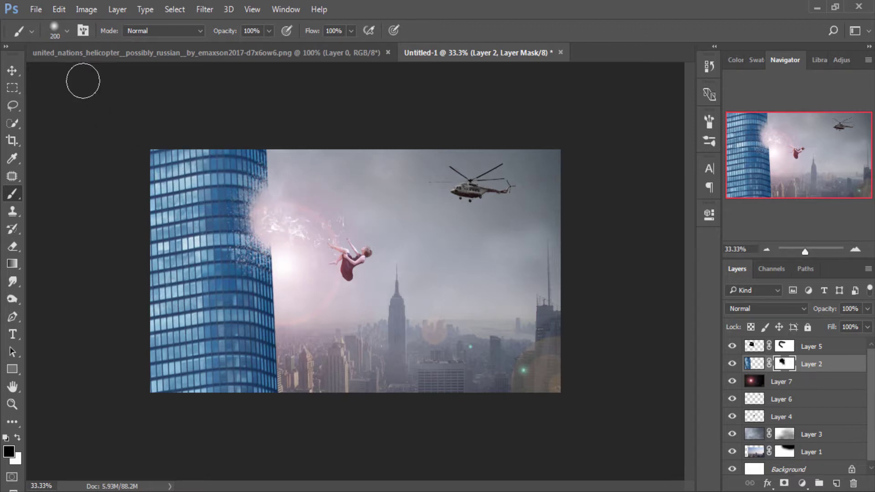
pyautogui.click(12, 74)
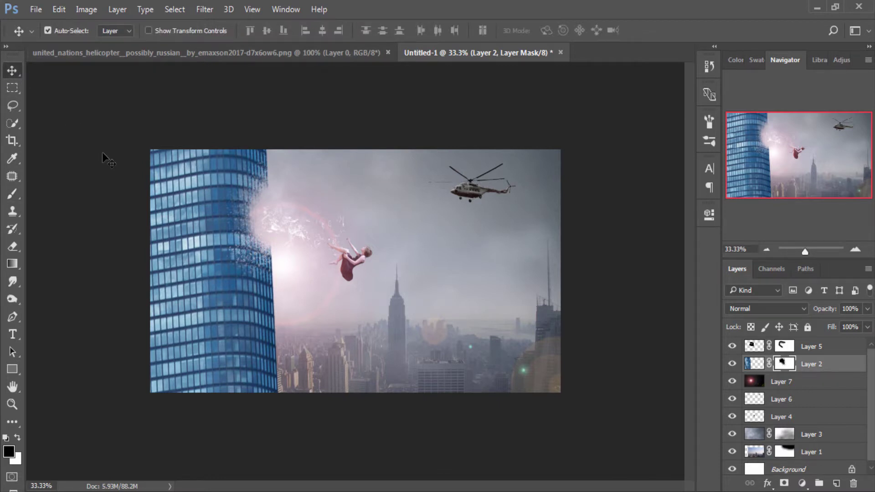
# - Scale Layer 5's glow burst to about 114%, widen it, and position it over the break
pyautogui.click(754, 347)
pyautogui.hotkey('ctrl', 't')
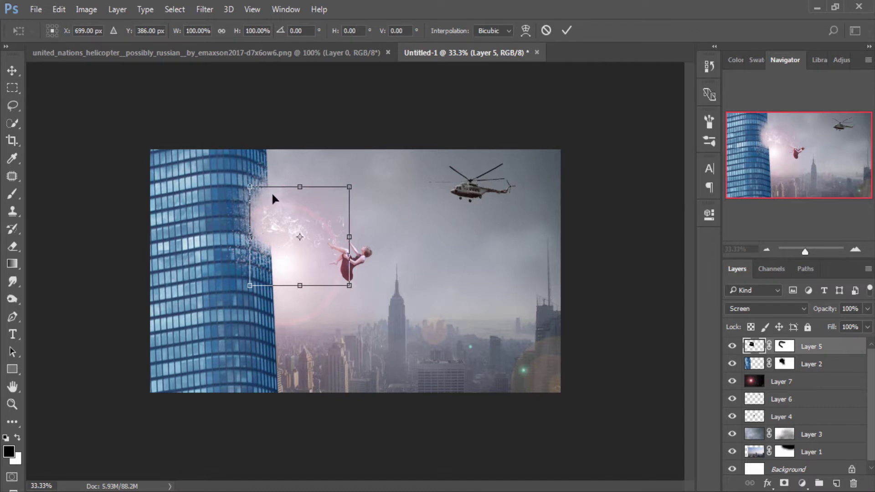
pyautogui.moveTo(248, 185); pyautogui.dragTo(236, 173)
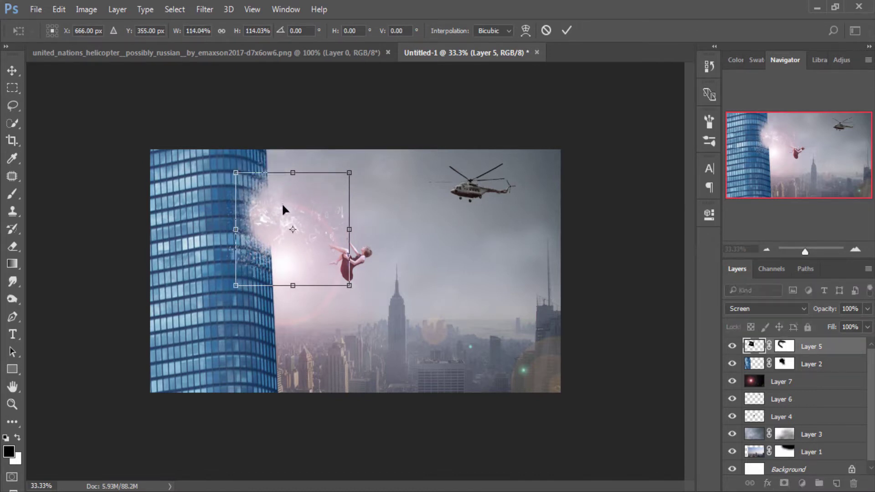
pyautogui.moveTo(282, 203); pyautogui.dragTo(275, 223)
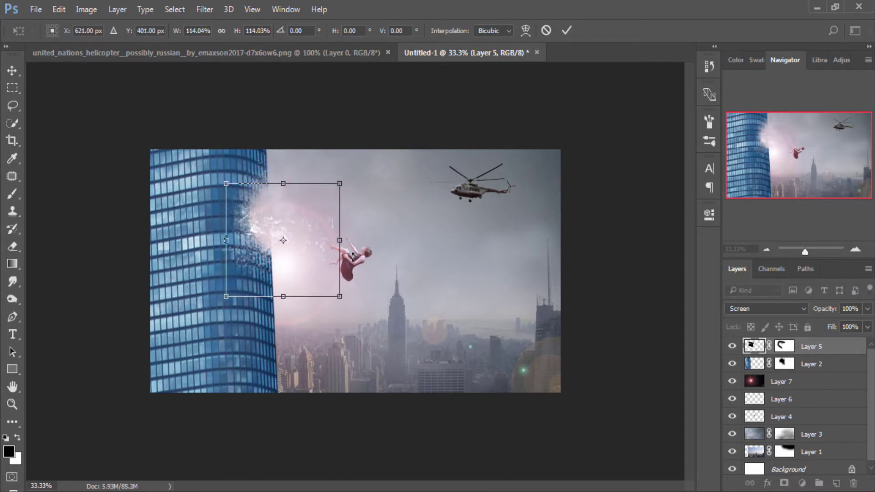
pyautogui.moveTo(340, 239); pyautogui.dragTo(348, 241)
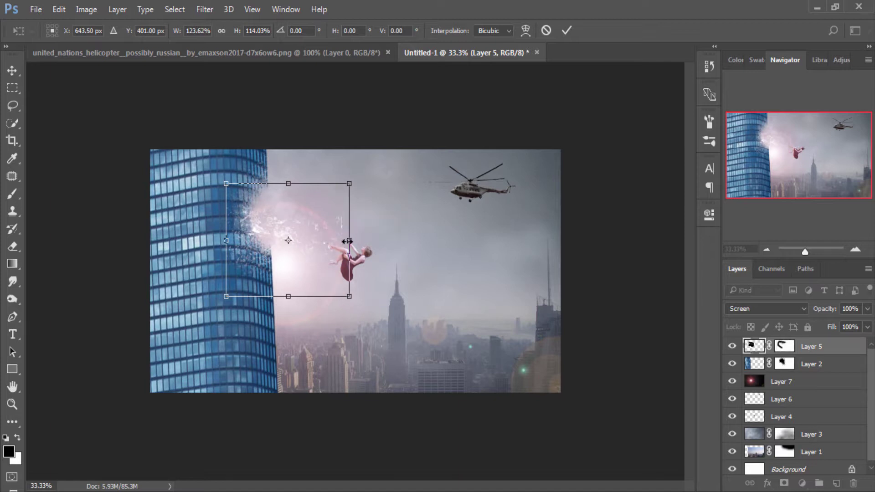
pyautogui.press('Return')
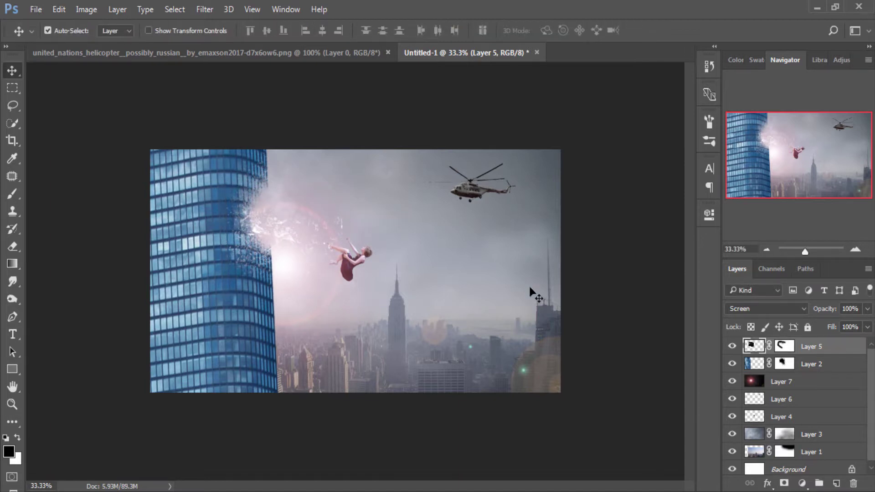
# - Duplicate the glow layer and shift the copy down, rotated about 4°
pyautogui.rightClick(823, 351)
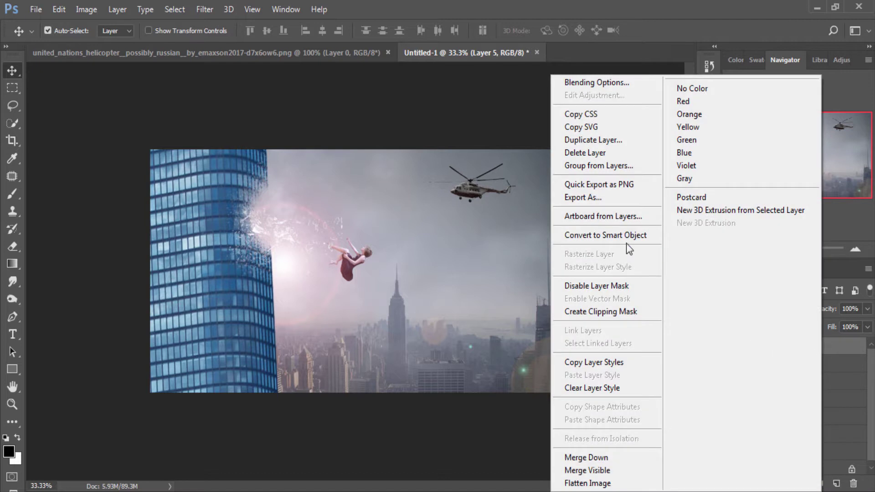
pyautogui.click(585, 140)
pyautogui.click(542, 152)
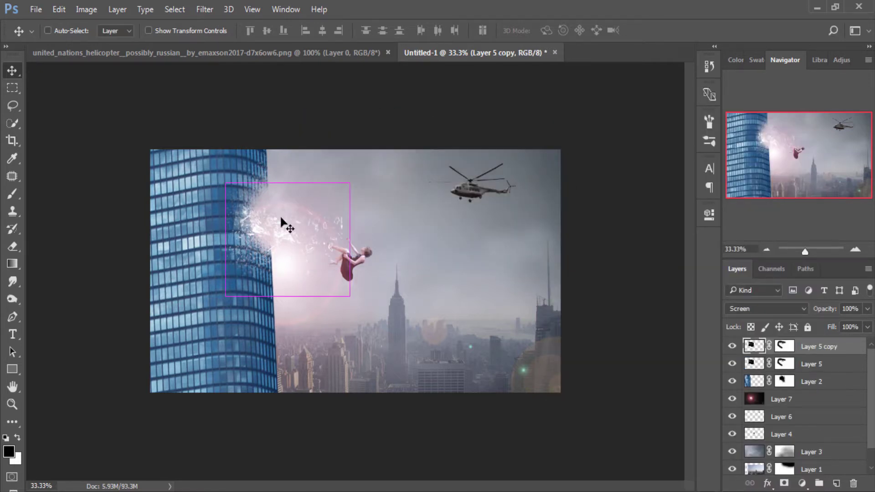
pyautogui.hotkey('ctrl', 't')
pyautogui.moveTo(324, 212); pyautogui.dragTo(321, 230)
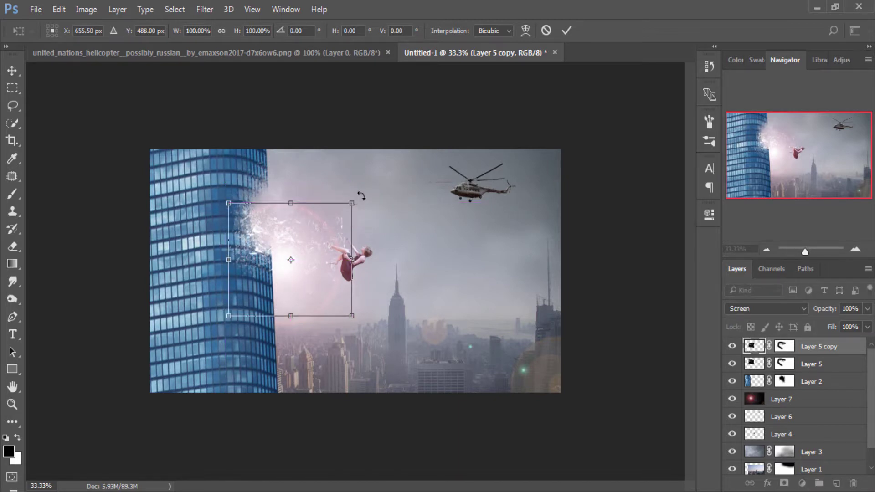
pyautogui.moveTo(358, 196); pyautogui.dragTo(357, 209)
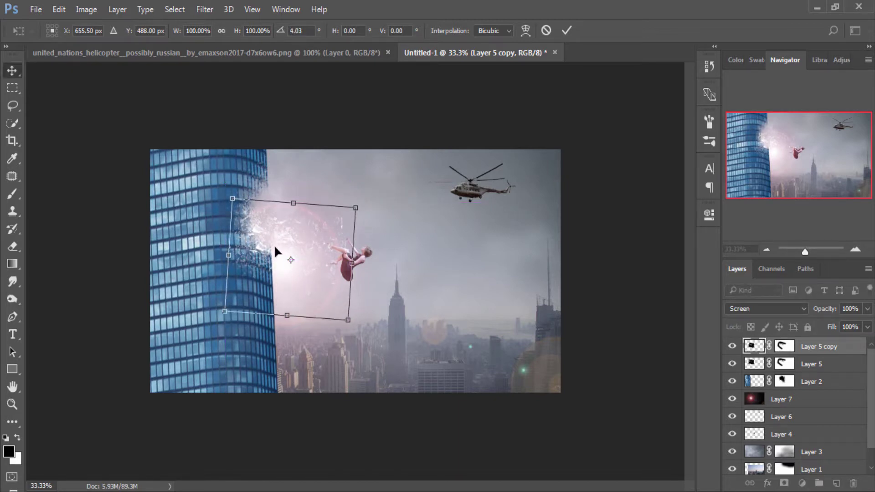
pyautogui.press('Return')
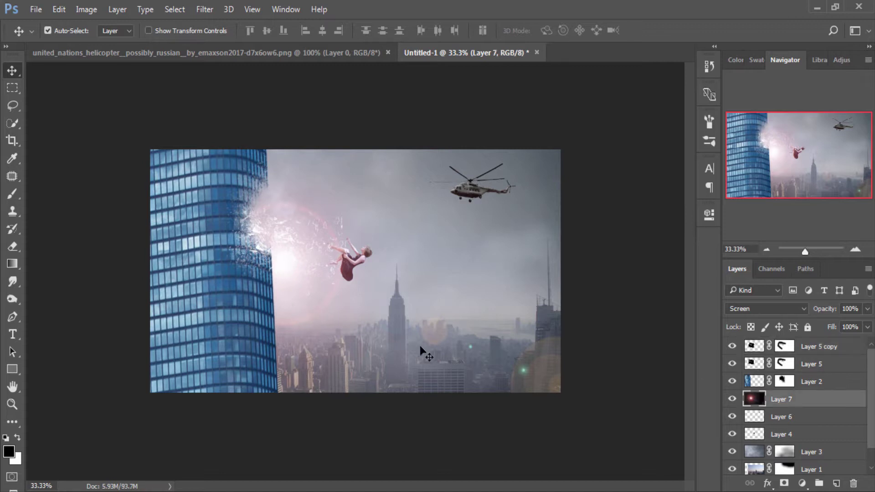
# - Move Layer 7's flare, then scale it to about 118% and shift it right and down
pyautogui.moveTo(296, 307); pyautogui.dragTo(299, 306)
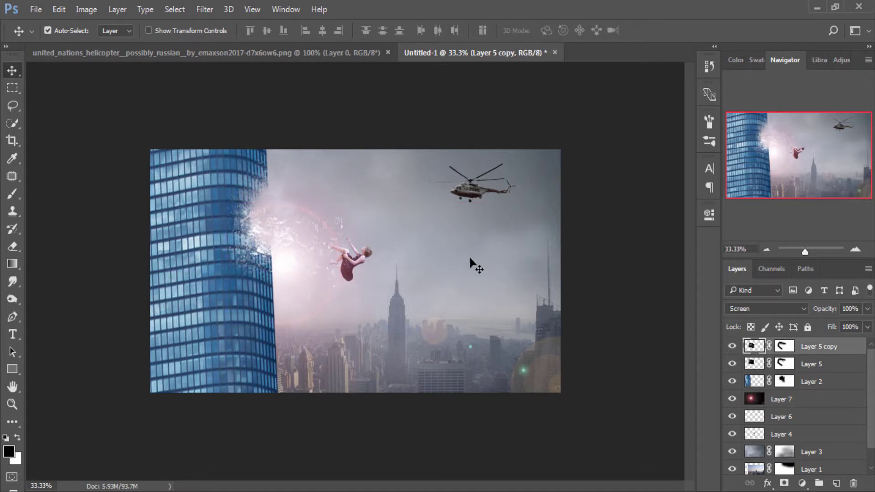
pyautogui.click(759, 404)
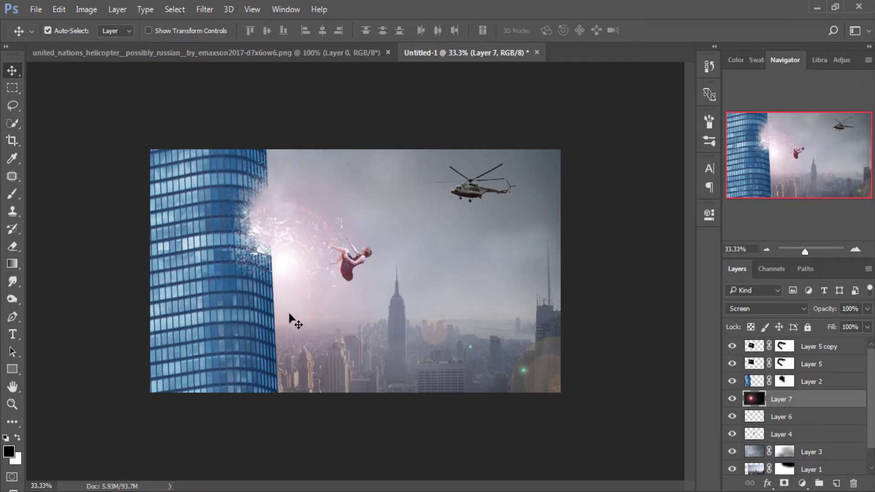
pyautogui.moveTo(289, 319)
pyautogui.mouseDown()
pyautogui.moveTo(307, 349)
pyautogui.moveTo(300, 327)
pyautogui.mouseUp()
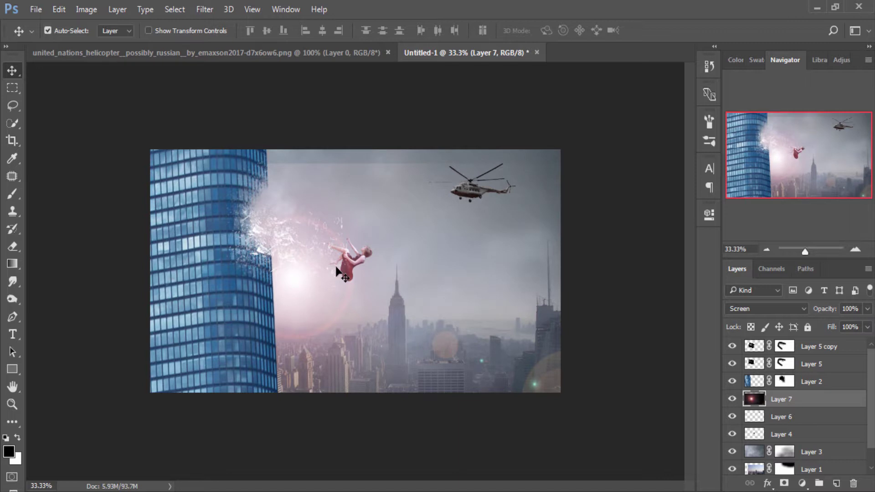
pyautogui.hotkey('ctrl', 't')
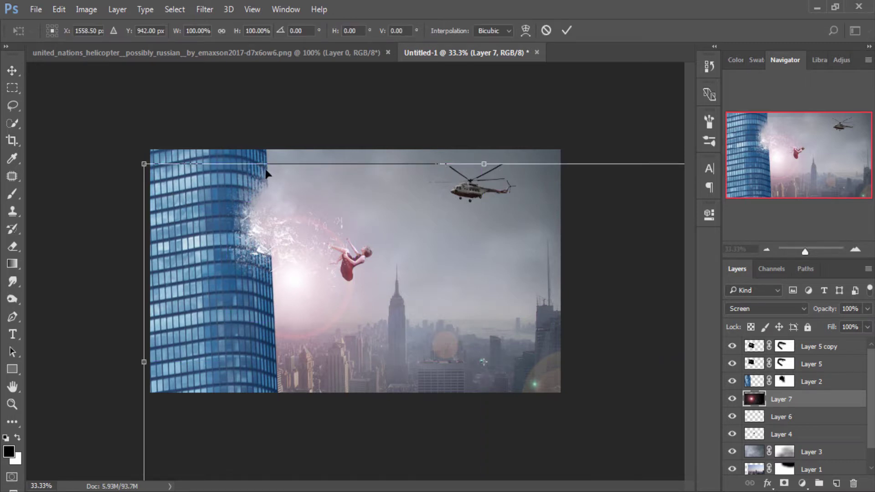
pyautogui.moveTo(142, 163); pyautogui.dragTo(83, 128)
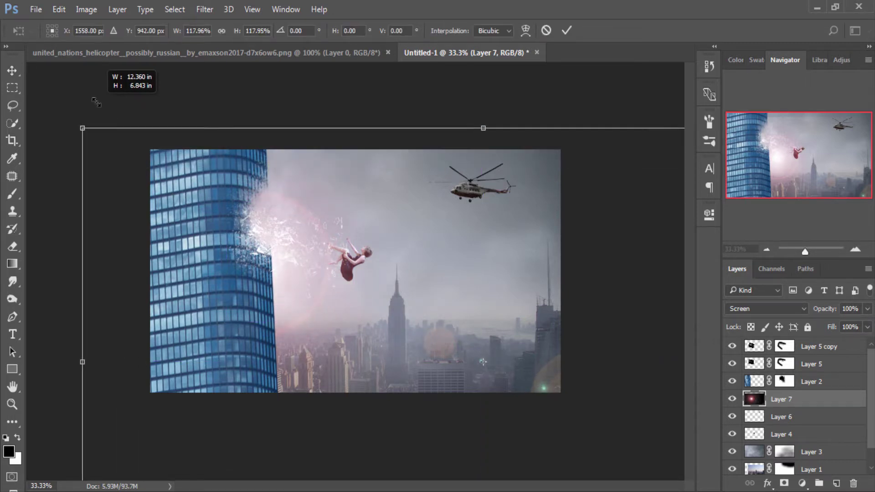
pyautogui.moveTo(296, 301); pyautogui.dragTo(325, 310)
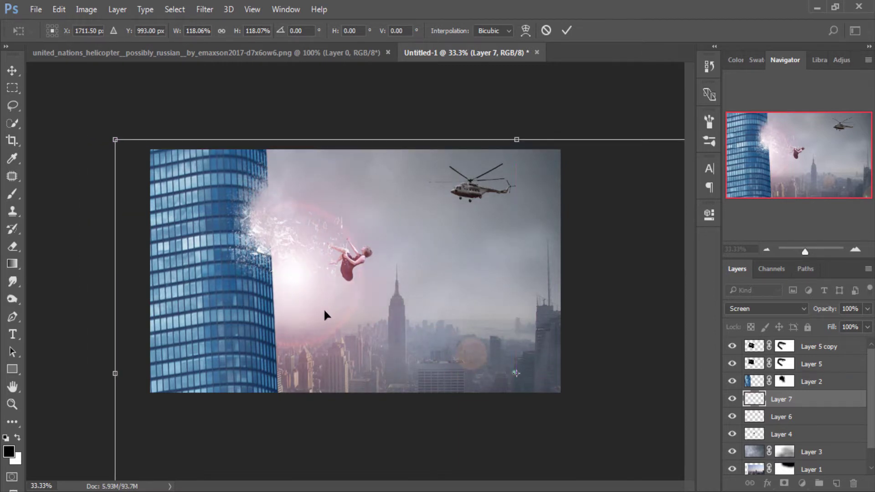
pyautogui.press('Return')
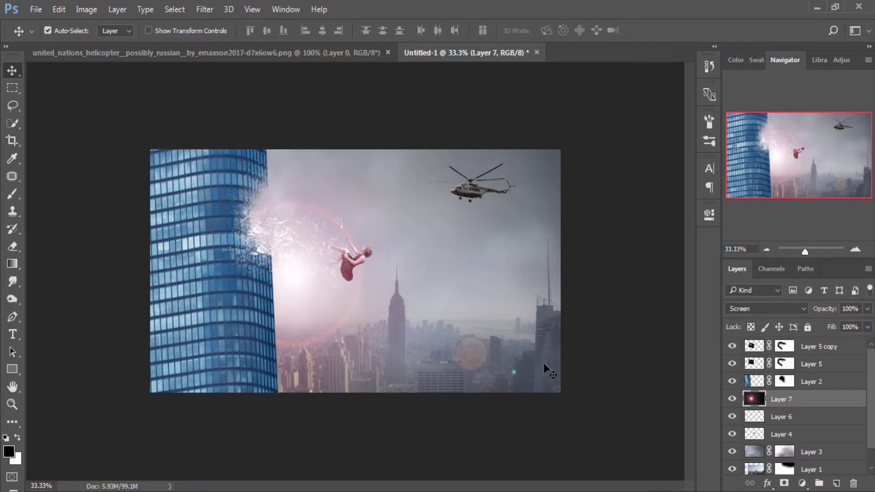
pyautogui.click(217, 333)
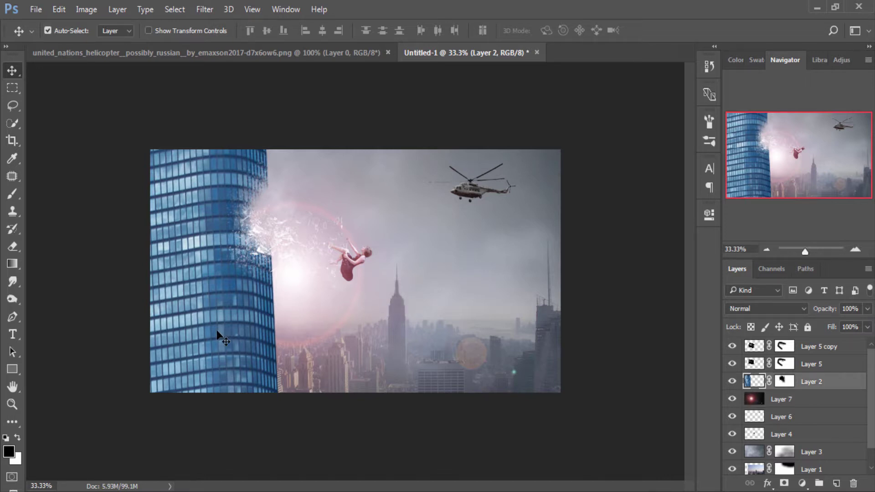
pyautogui.hotkey('ctrl', '+')
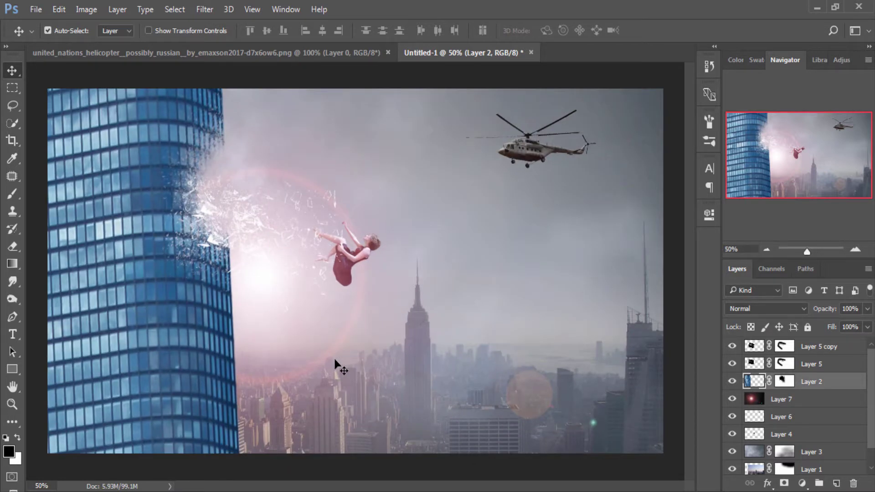
pyautogui.hotkey('ctrl', '-')
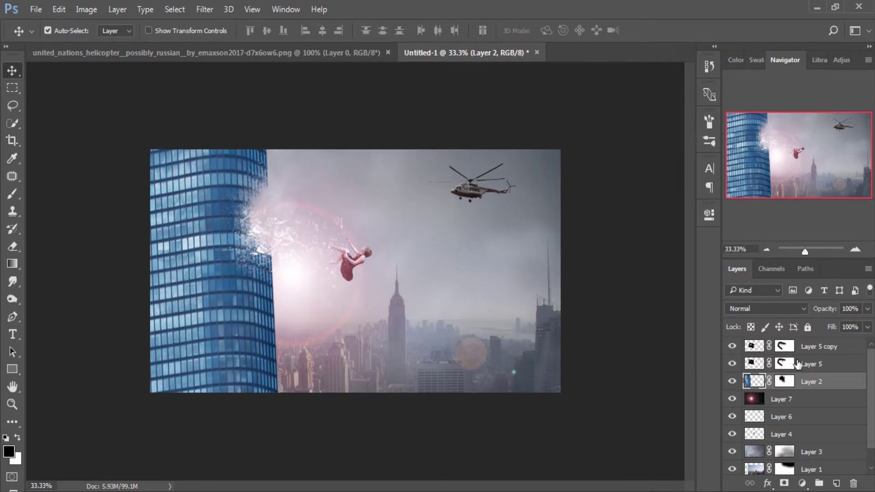
pyautogui.keyDown('ctrl'); pyautogui.click(806, 364); pyautogui.keyUp('ctrl')
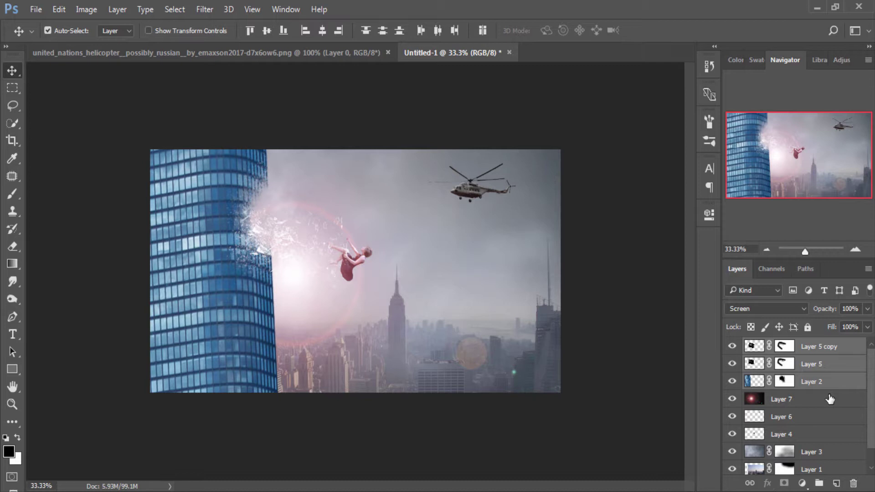
pyautogui.click(825, 373)
pyautogui.keyDown('ctrl'); pyautogui.click(826, 354); pyautogui.keyUp('ctrl')
pyautogui.rightClick(825, 355)
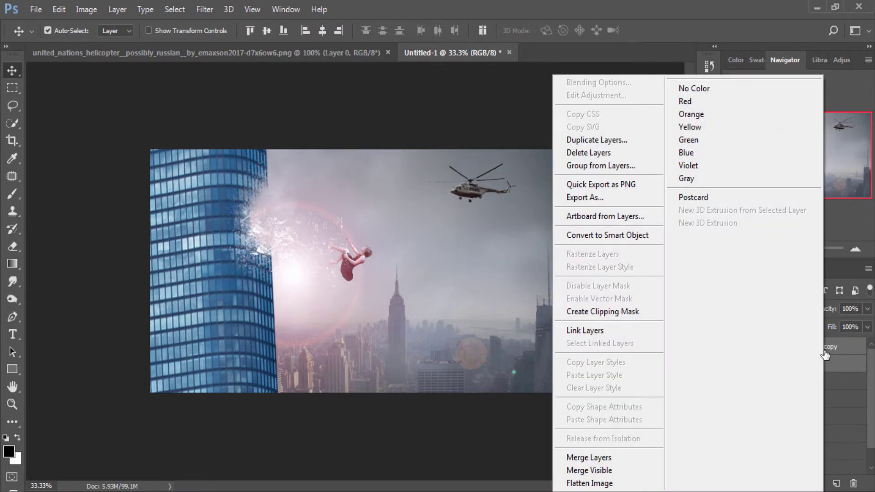
pyautogui.click(602, 455)
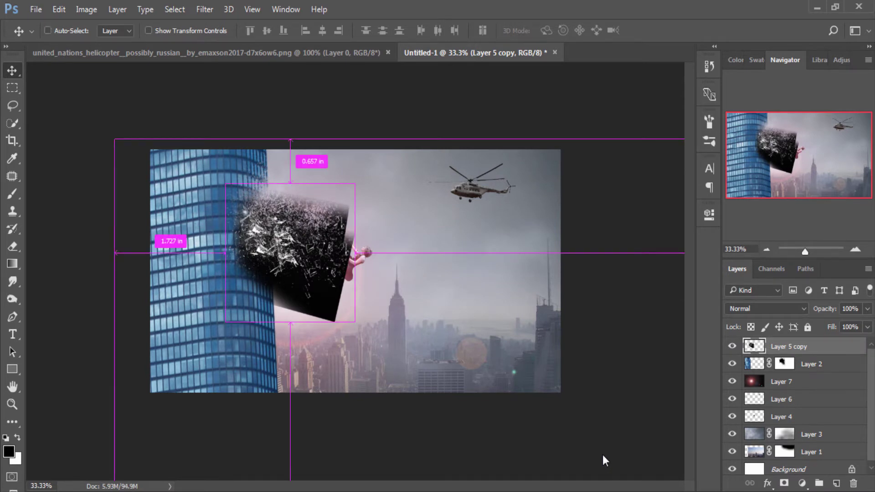
pyautogui.hotkey('ctrl', 'z')
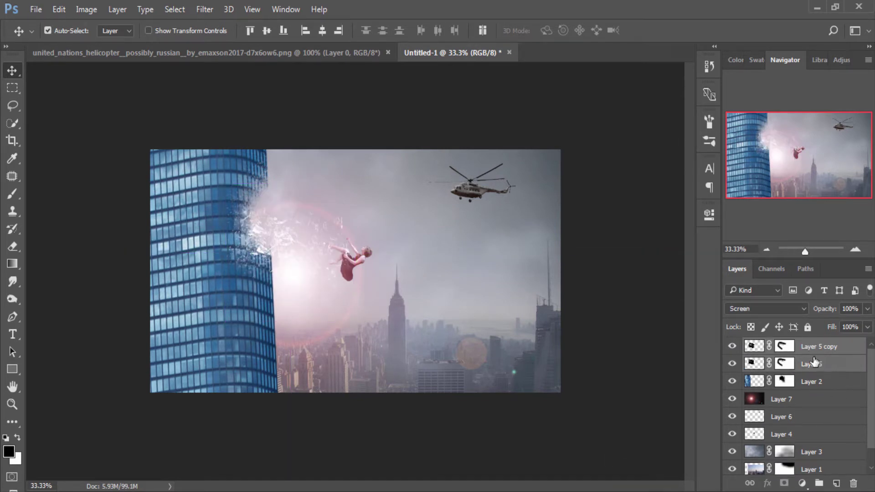
pyautogui.click(814, 364)
pyautogui.click(814, 352)
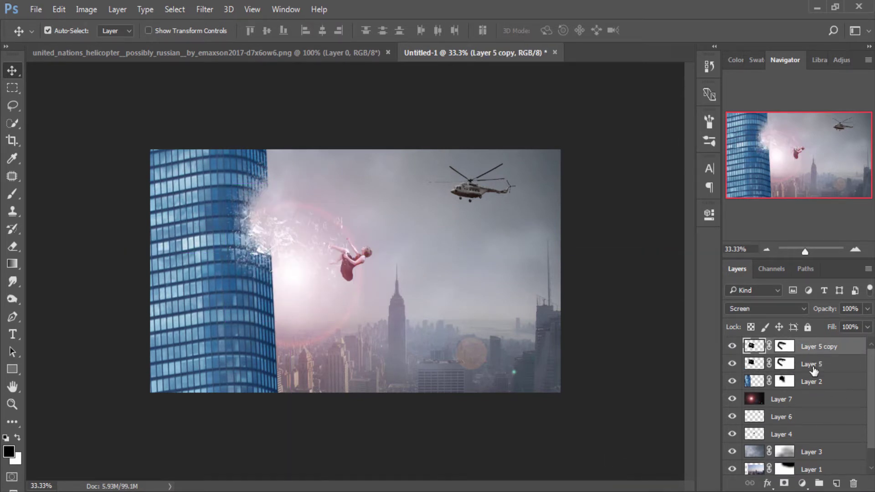
pyautogui.click(813, 369)
pyautogui.keyDown('ctrl'); pyautogui.click(814, 351); pyautogui.keyUp('ctrl')
pyautogui.rightClick(813, 353)
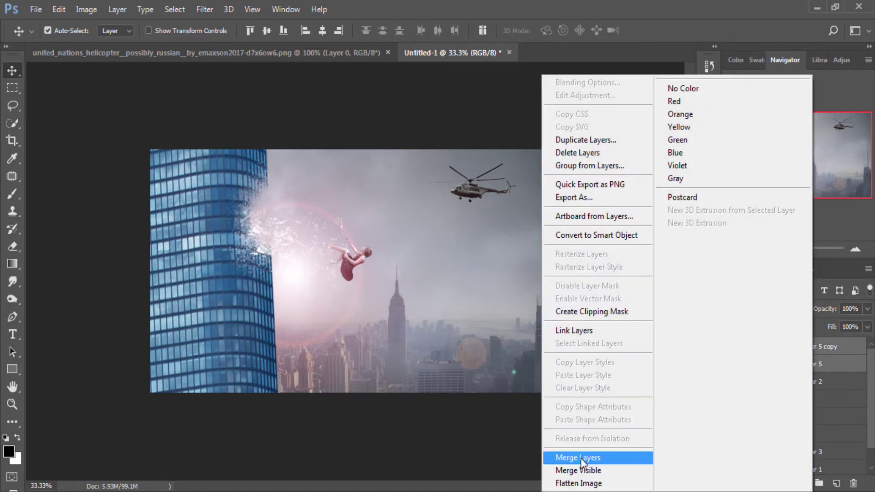
pyautogui.click(580, 458)
pyautogui.hotkey('ctrl', 'z')
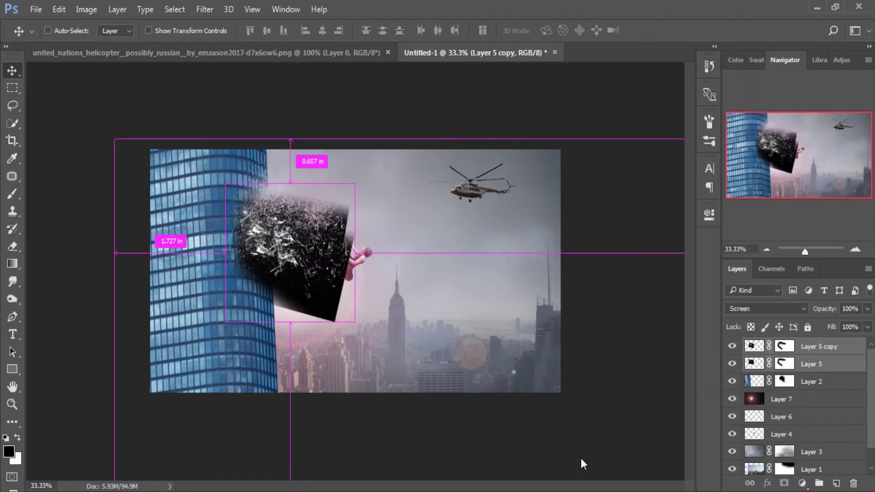
pyautogui.click(836, 368)
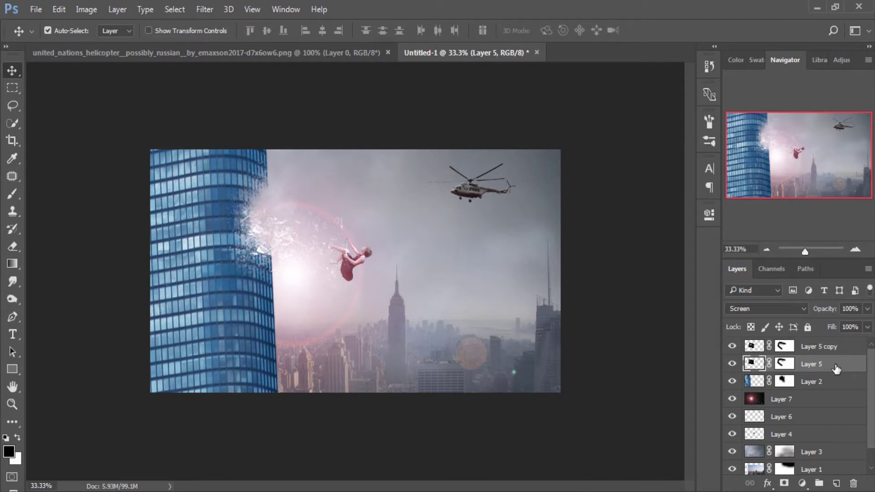
pyautogui.click(471, 184)
# - Scale the Layer 6 helicopter up to about 149% with free transform
pyautogui.click(760, 417)
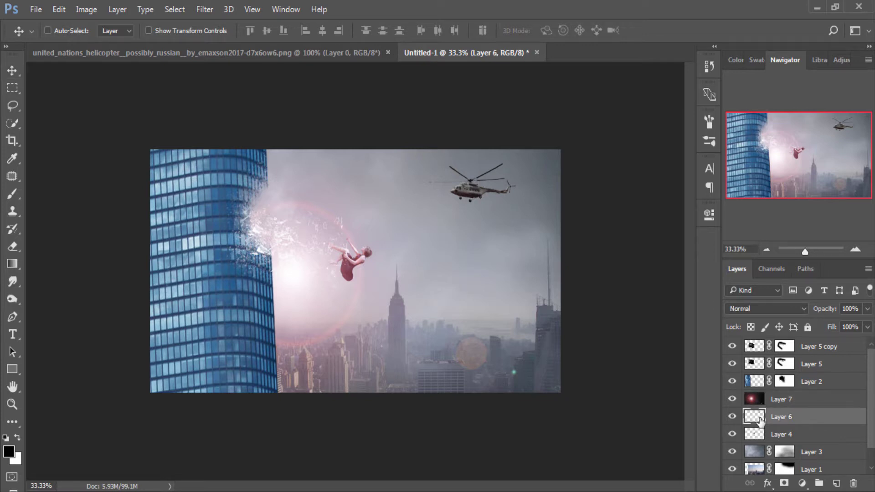
pyautogui.hotkey('ctrl', 't')
pyautogui.moveTo(428, 203); pyautogui.dragTo(416, 214)
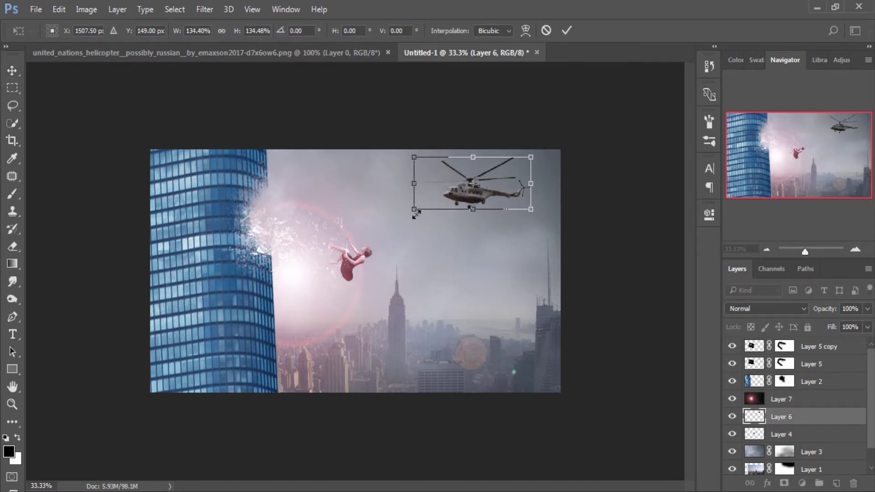
pyautogui.moveTo(414, 209); pyautogui.dragTo(408, 221)
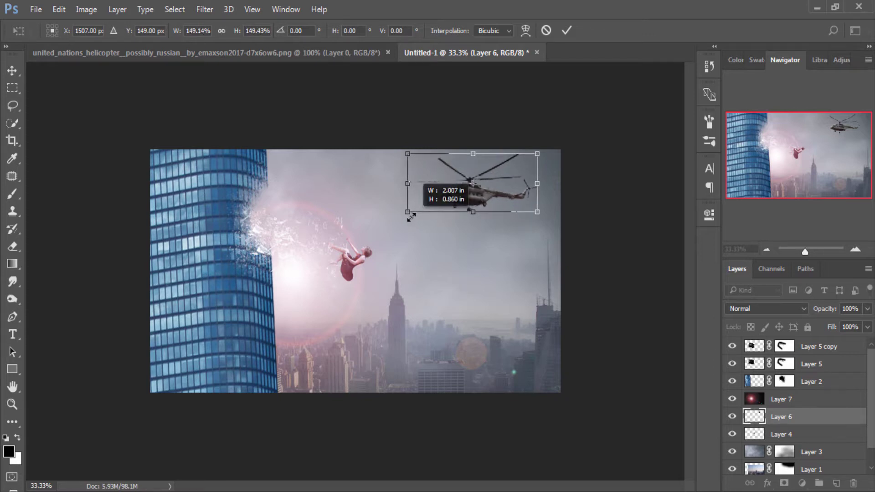
pyautogui.press('Return')
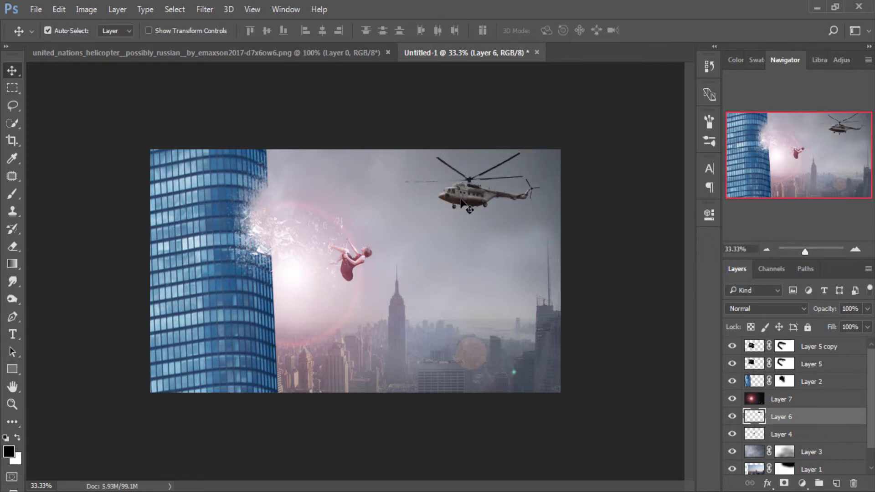
pyautogui.click(818, 348)
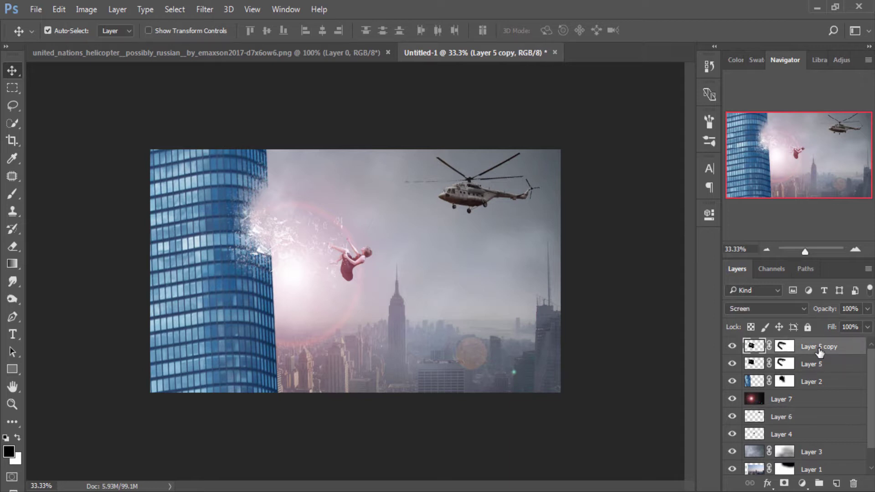
# - Shrink Layer 7's pink flare to about 84% and move it up-left near the tower's top
pyautogui.hotkey('ctrl', '+')
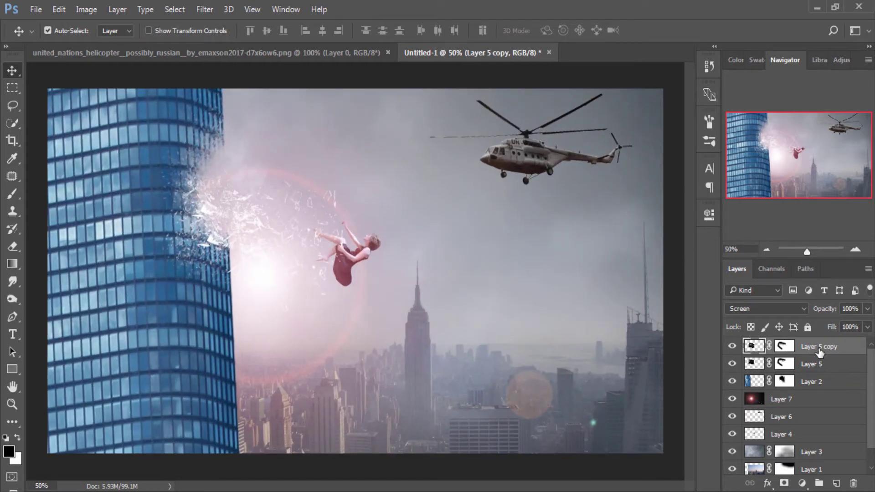
pyautogui.hotkey('ctrl', '-')
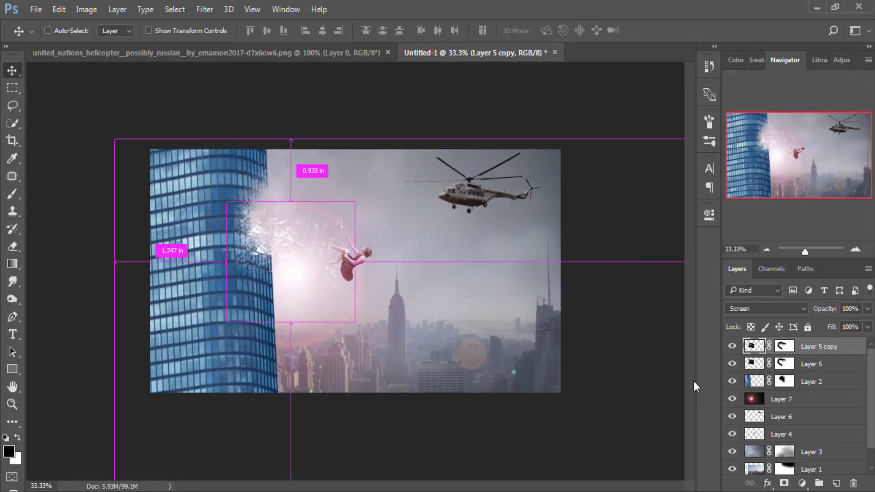
pyautogui.click(799, 400)
pyautogui.hotkey('ctrl', 't')
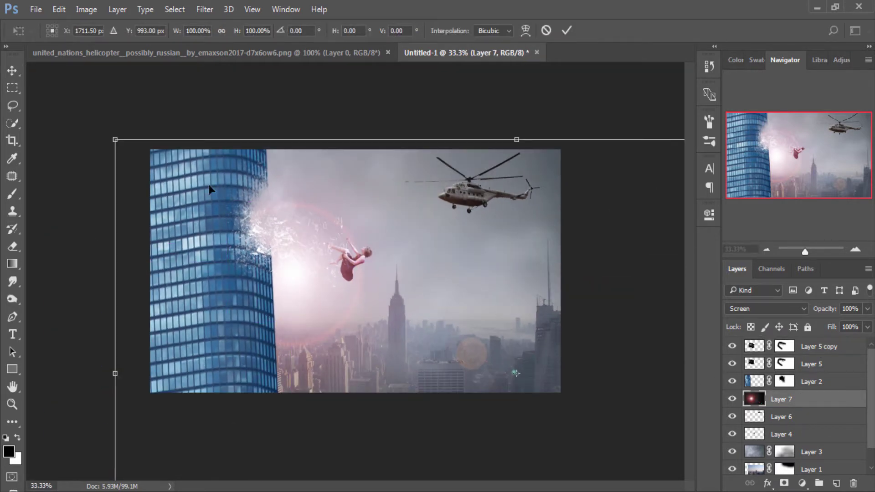
pyautogui.moveTo(115, 139); pyautogui.dragTo(178, 175)
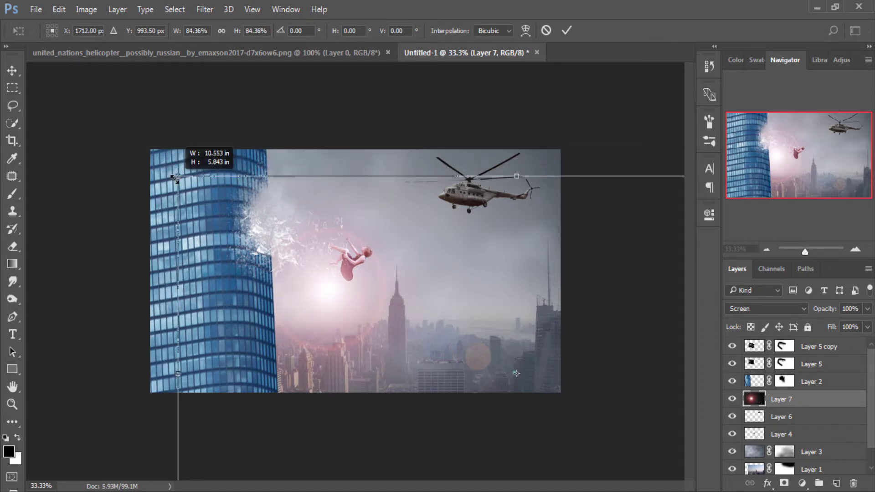
pyautogui.moveTo(211, 272)
pyautogui.mouseDown()
pyautogui.moveTo(162, 174)
pyautogui.moveTo(173, 170)
pyautogui.mouseUp()
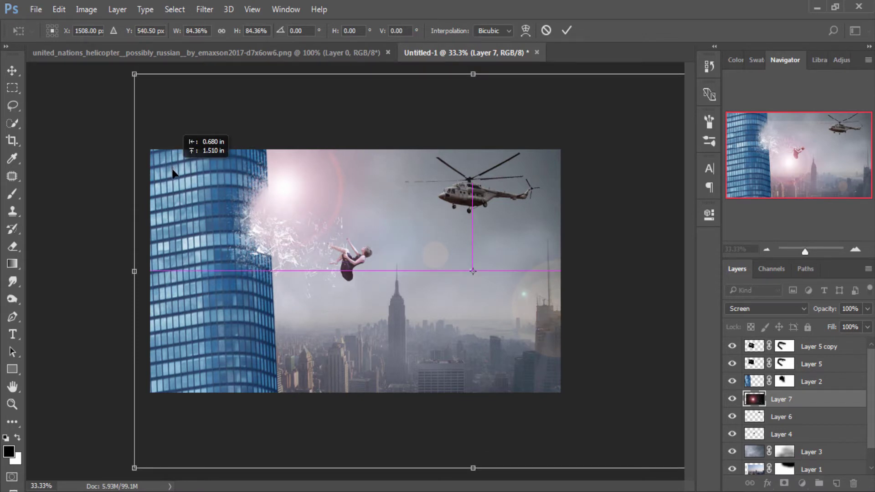
pyautogui.moveTo(173, 171); pyautogui.dragTo(173, 171)
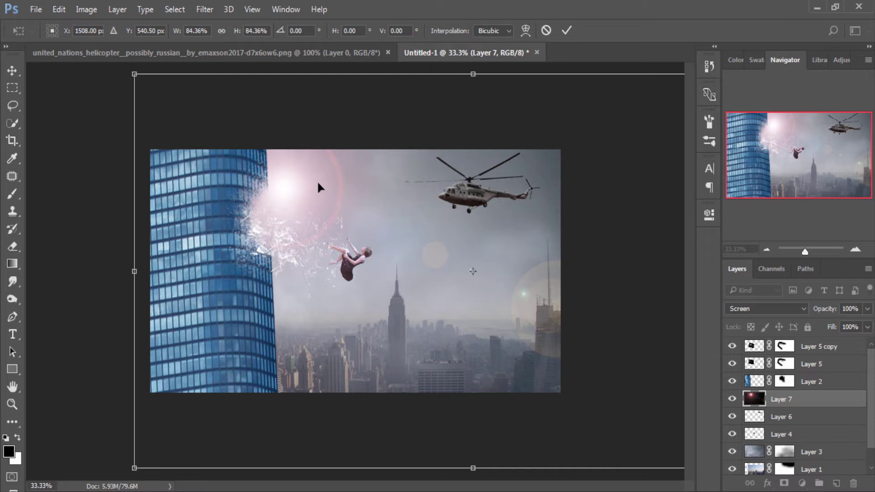
pyautogui.moveTo(318, 184); pyautogui.dragTo(326, 183)
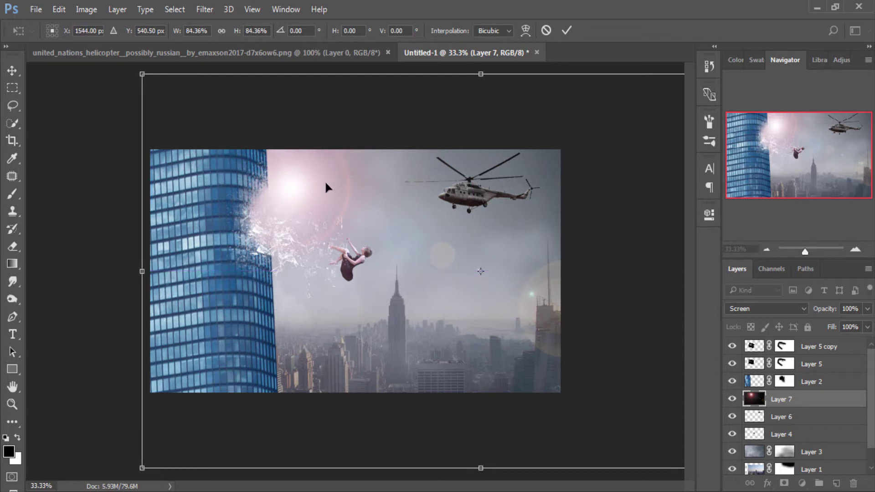
pyautogui.press('Return')
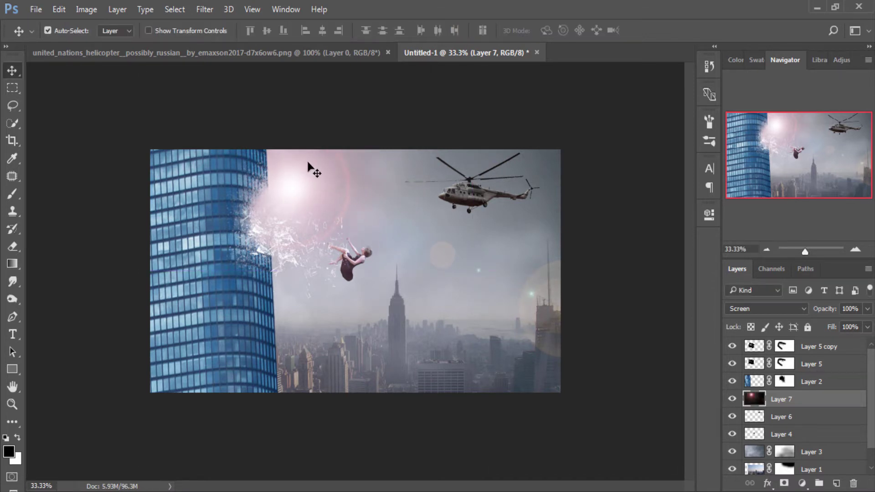
# - Move the flare just below the falling woman and stretch its height to about 110%
pyautogui.moveTo(320, 184); pyautogui.dragTo(298, 287)
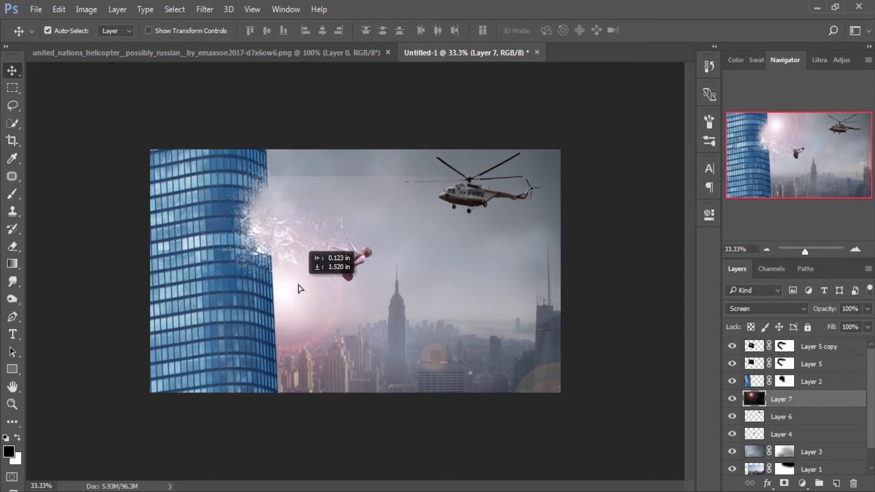
pyautogui.moveTo(299, 288); pyautogui.dragTo(303, 279)
pyautogui.hotkey('ctrl', 't')
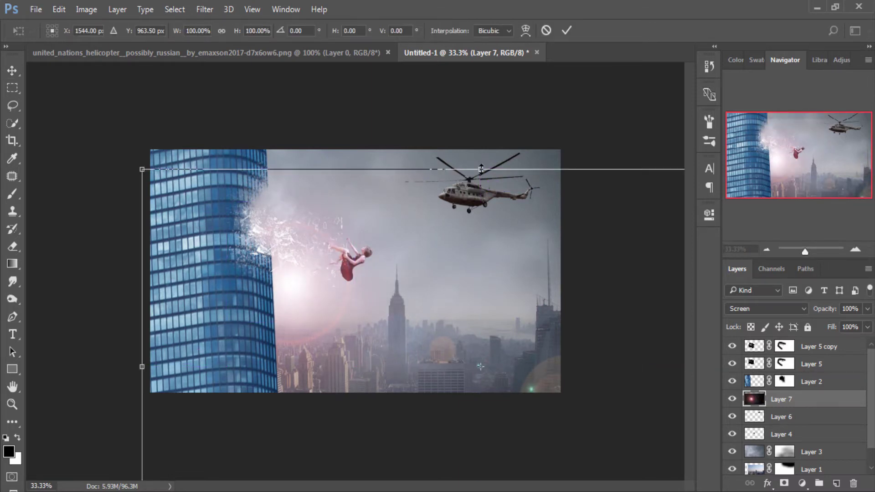
pyautogui.moveTo(480, 169); pyautogui.dragTo(480, 149)
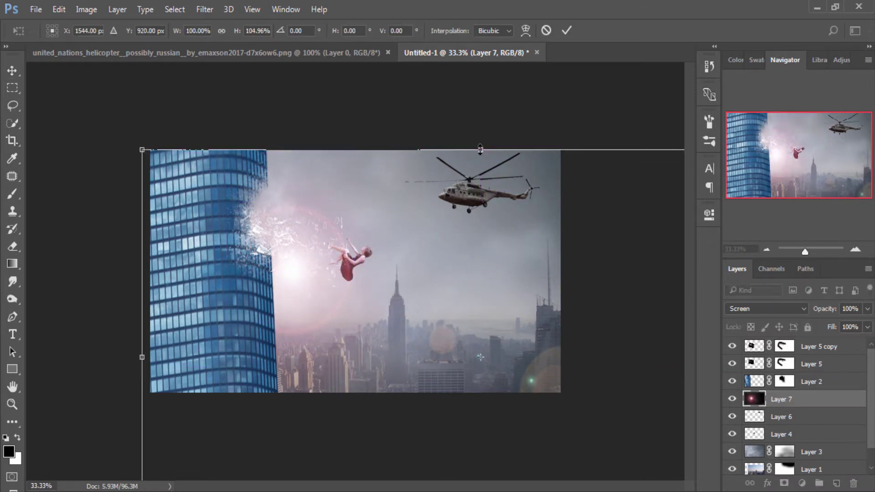
pyautogui.moveTo(299, 292); pyautogui.dragTo(299, 297)
pyautogui.moveTo(481, 154); pyautogui.dragTo(482, 143)
pyautogui.moveTo(303, 280); pyautogui.dragTo(301, 303)
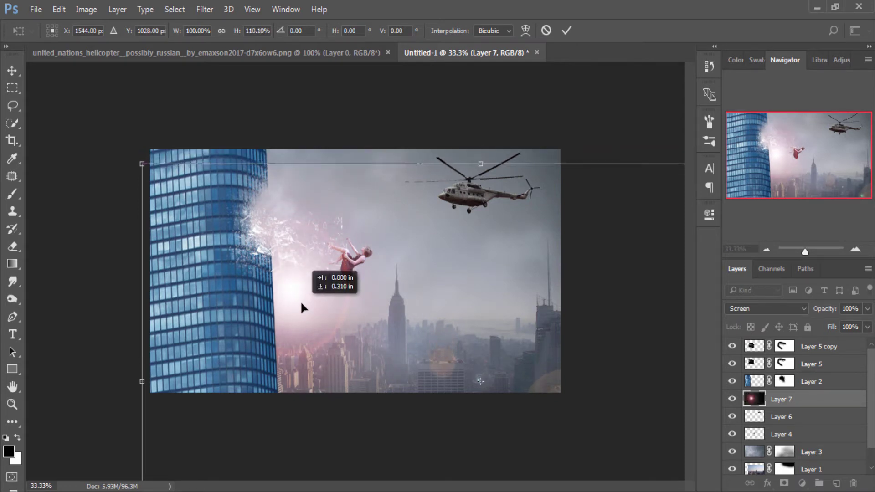
pyautogui.press('Return')
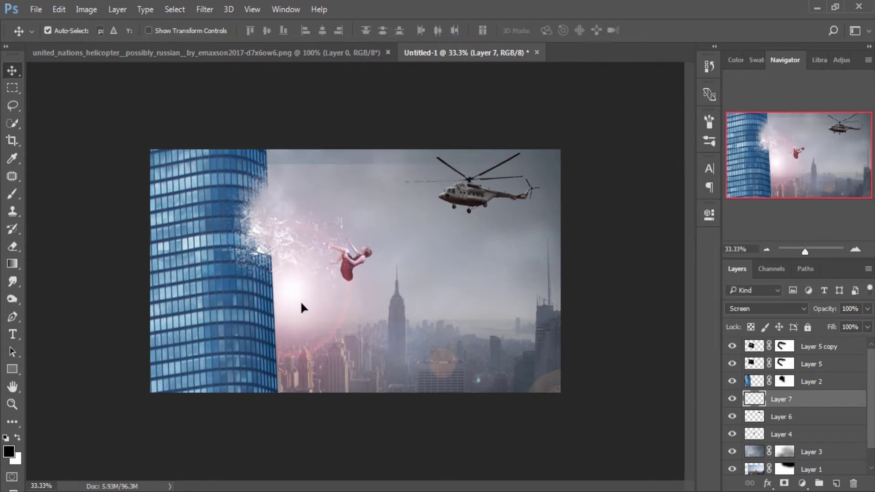
# - Add a layer mask to Layer 7, undoing a trial brush stroke on it
pyautogui.click(784, 483)
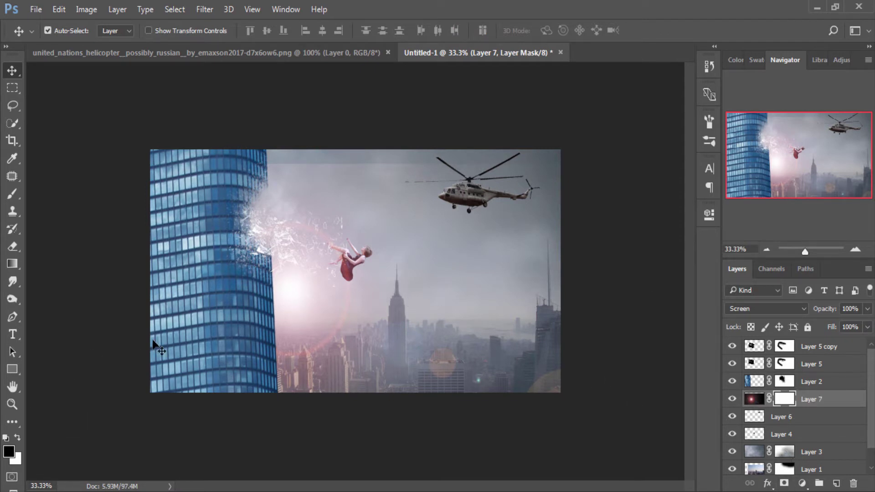
pyautogui.click(12, 194)
pyautogui.moveTo(555, 163); pyautogui.dragTo(279, 158)
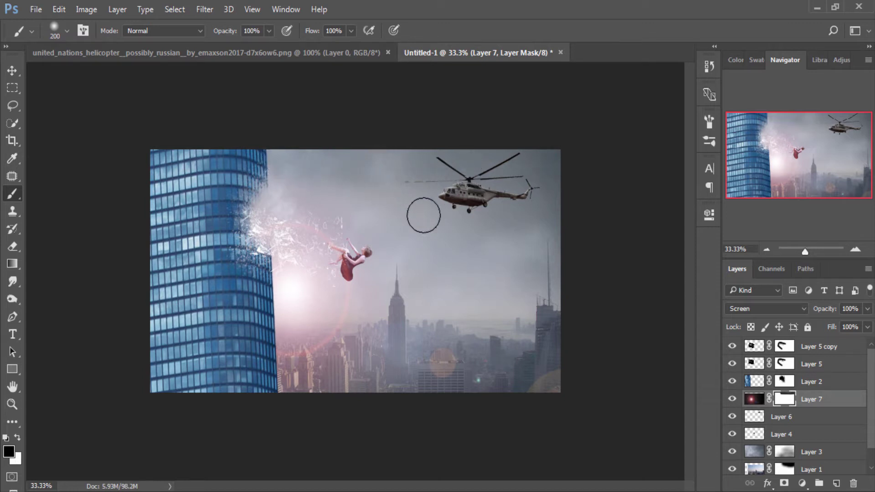
pyautogui.hotkey('ctrl', 'z')
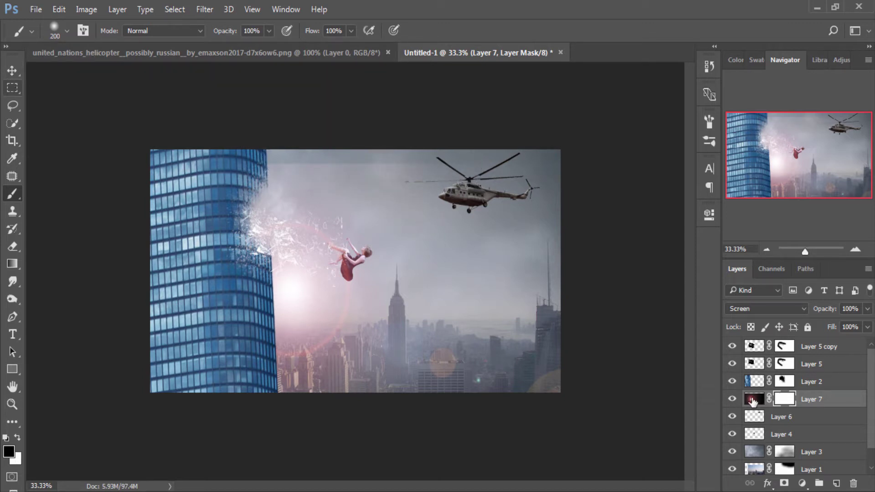
# - Scale the flare layer to about 108.5% and nudge it slightly right
pyautogui.click(753, 401)
pyautogui.hotkey('ctrl', 't')
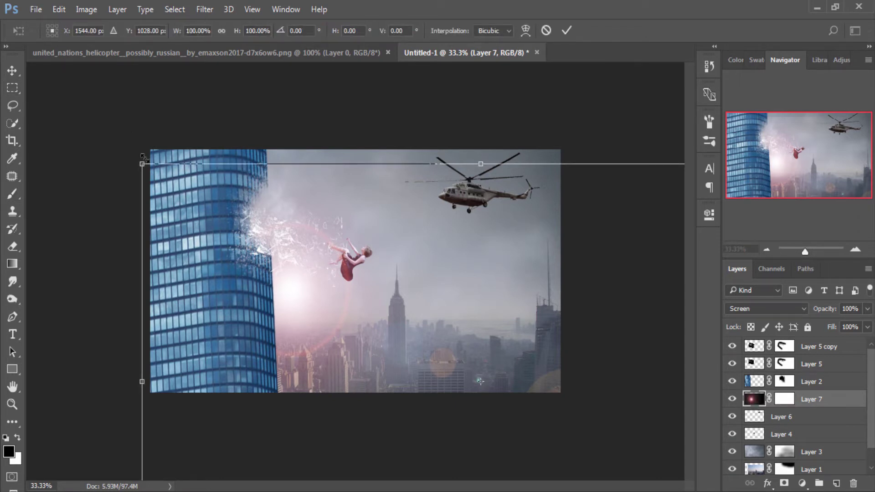
pyautogui.moveTo(142, 163)
pyautogui.mouseDown()
pyautogui.moveTo(133, 119)
pyautogui.moveTo(123, 113)
pyautogui.mouseUp()
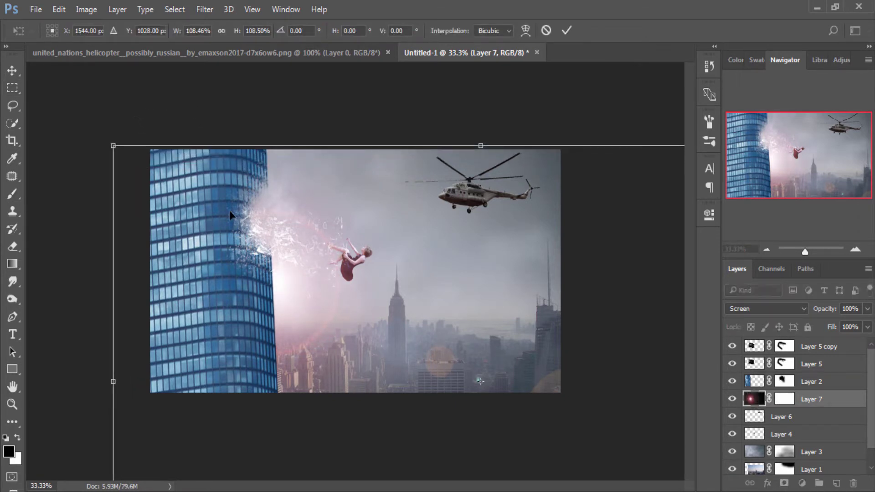
pyautogui.moveTo(293, 282); pyautogui.dragTo(297, 283)
pyautogui.press('Return')
# - Move the Layer 7 flare about 0.15 in to the right
pyautogui.press('b')
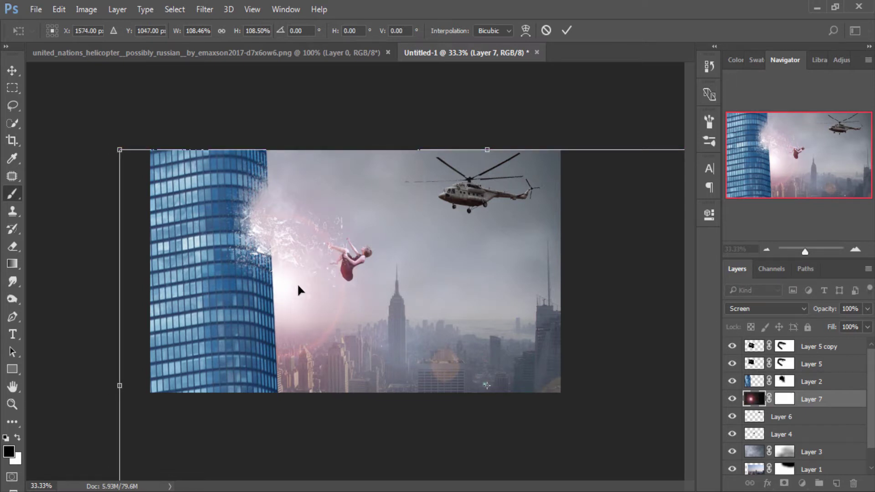
pyautogui.click(12, 70)
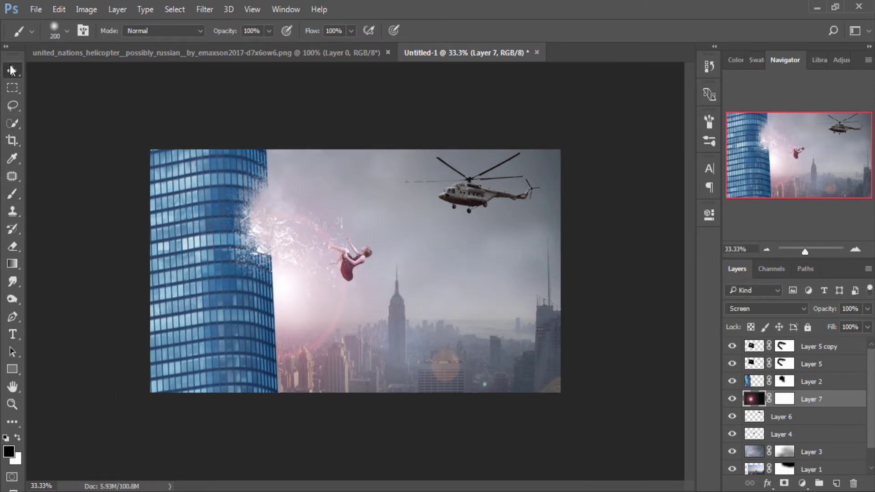
pyautogui.moveTo(294, 286); pyautogui.dragTo(302, 288)
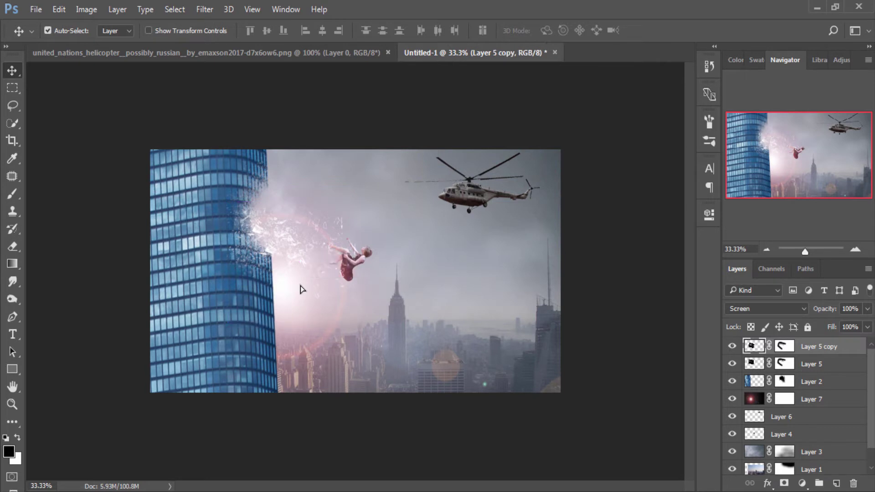
pyautogui.click(753, 399)
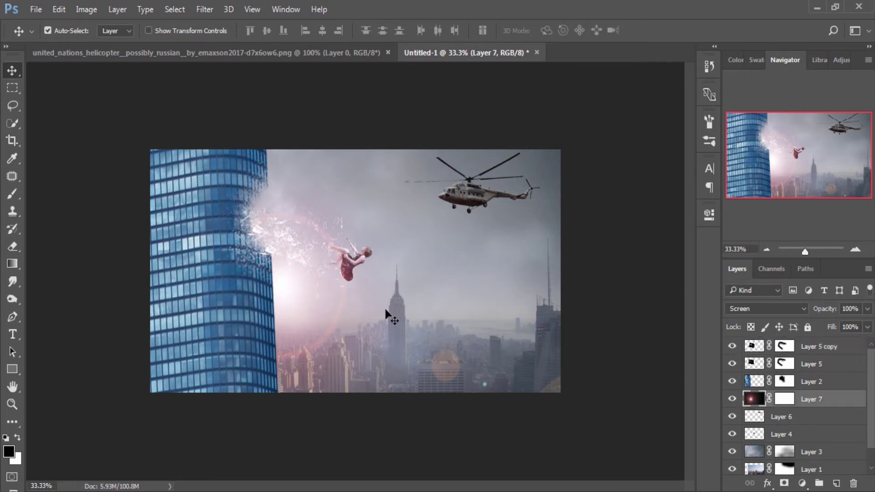
pyautogui.moveTo(290, 320); pyautogui.dragTo(301, 311)
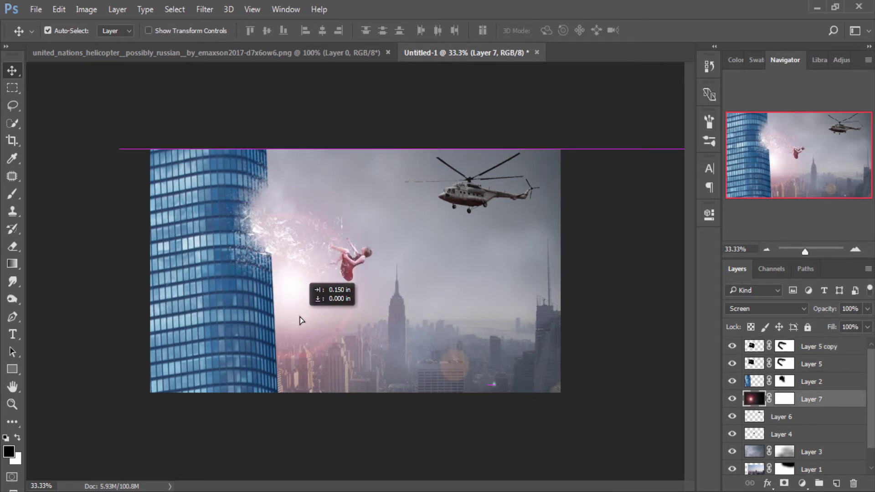
pyautogui.moveTo(301, 311); pyautogui.dragTo(301, 311)
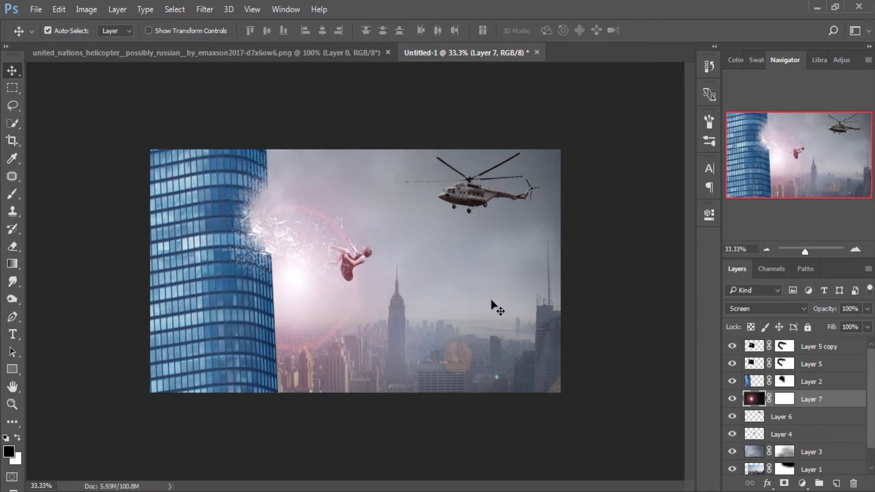
# - Squash the flare's height to about 86% with free transform
pyautogui.hotkey('ctrl', 't')
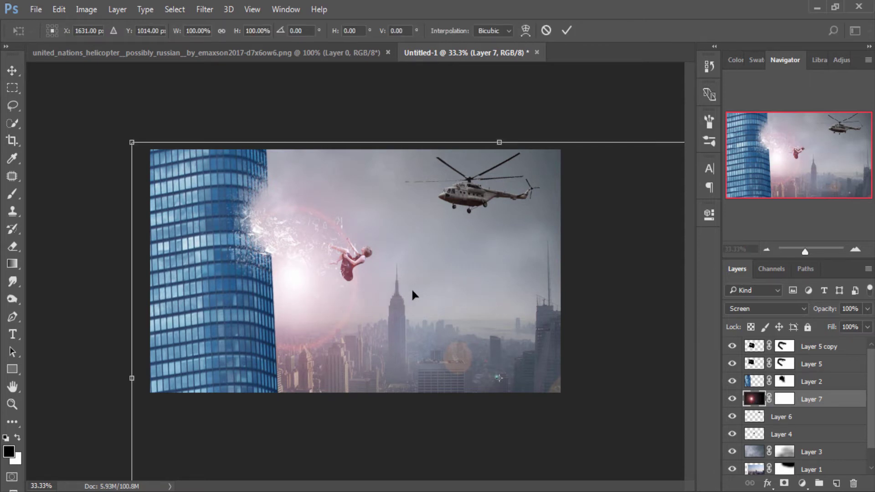
pyautogui.hotkey('ctrl', '-')
pyautogui.hotkey('ctrl', '-')
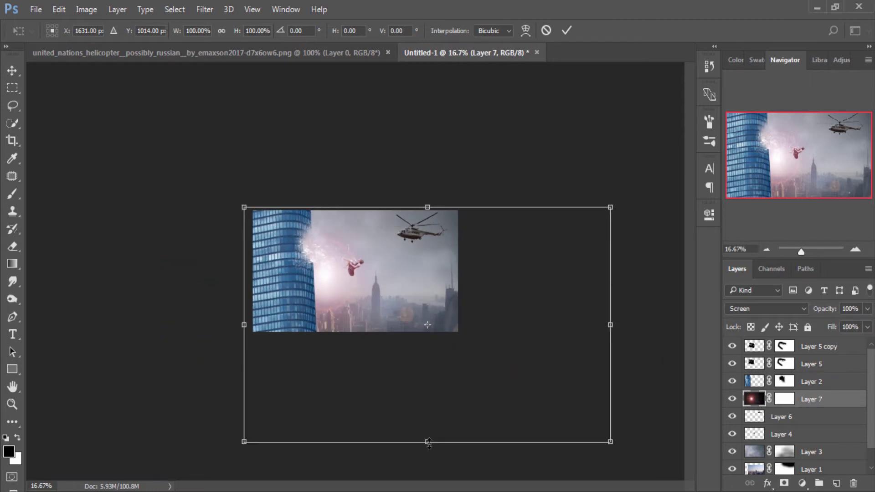
pyautogui.moveTo(428, 442); pyautogui.dragTo(430, 409)
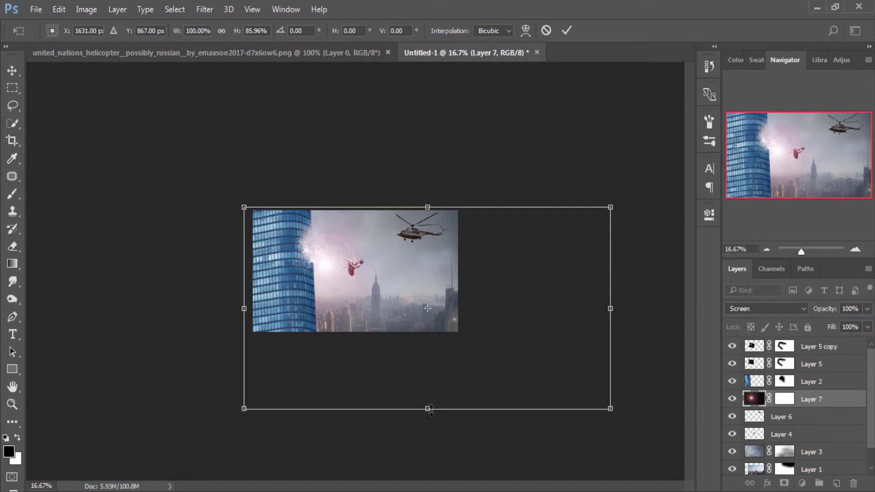
pyautogui.press('Return')
pyautogui.hotkey('ctrl', '+')
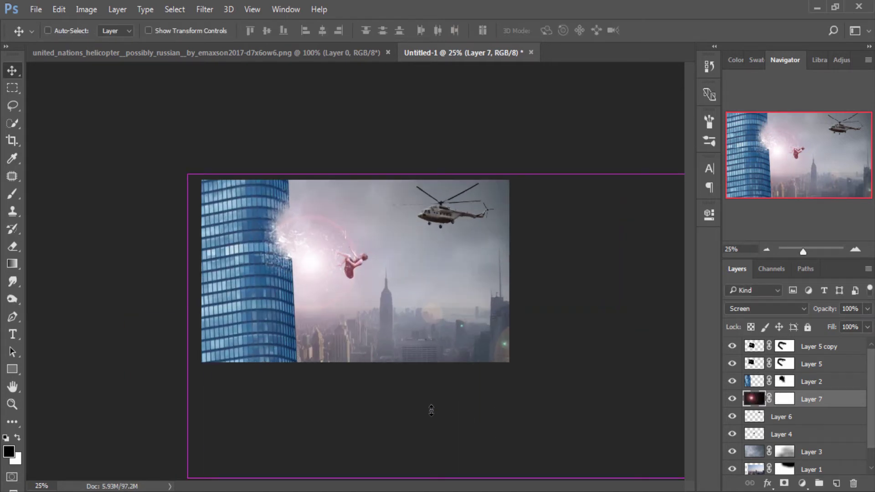
pyautogui.hotkey('ctrl', '+')
# - Paint Layer 7's mask to hide the faint flare arc and orange blob at lower right
pyautogui.click(784, 400)
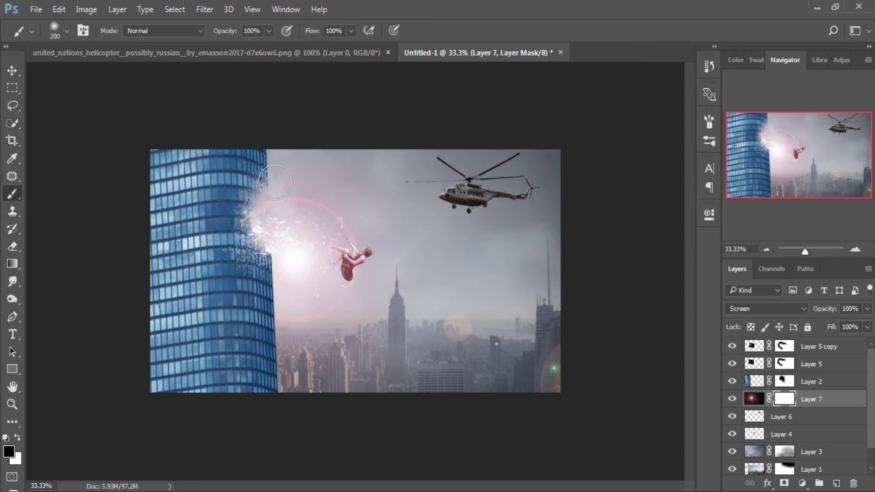
pyautogui.press('b')
pyautogui.moveTo(553, 379); pyautogui.dragTo(551, 356)
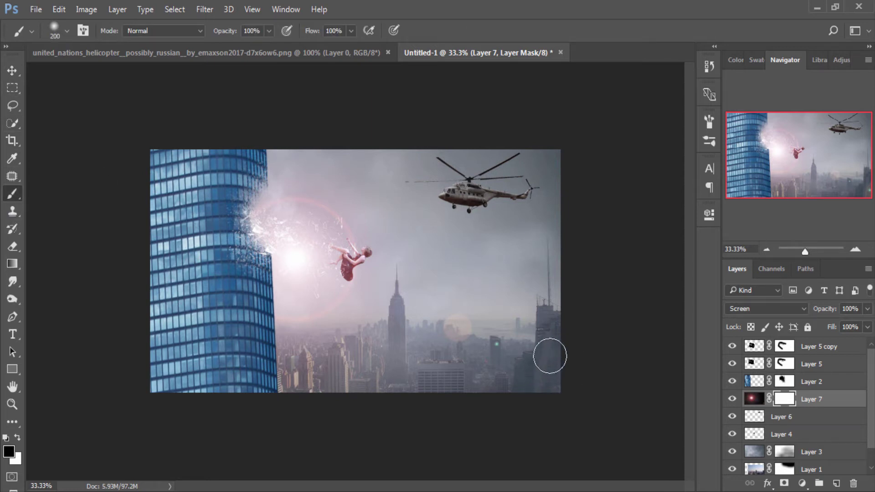
pyautogui.moveTo(459, 342); pyautogui.dragTo(457, 326)
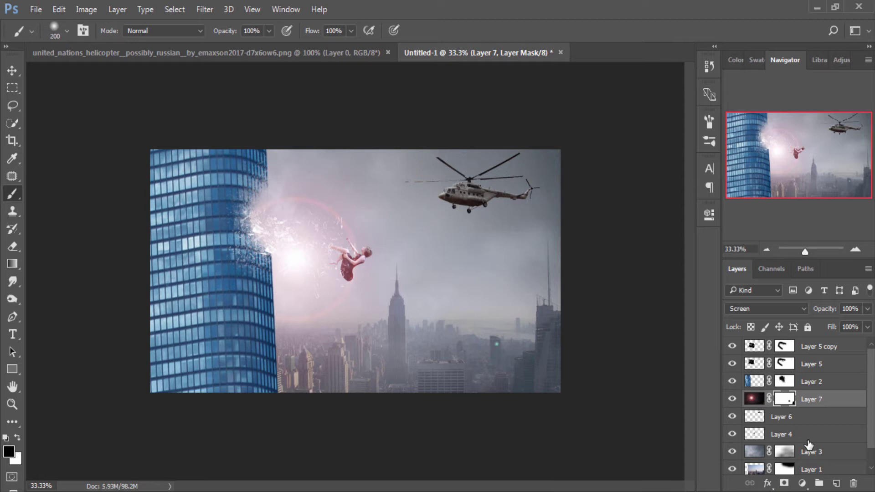
# - Add a Color Balance layer on top with midtones Cyan-Red at -11
pyautogui.click(822, 348)
pyautogui.click(802, 483)
pyautogui.click(770, 337)
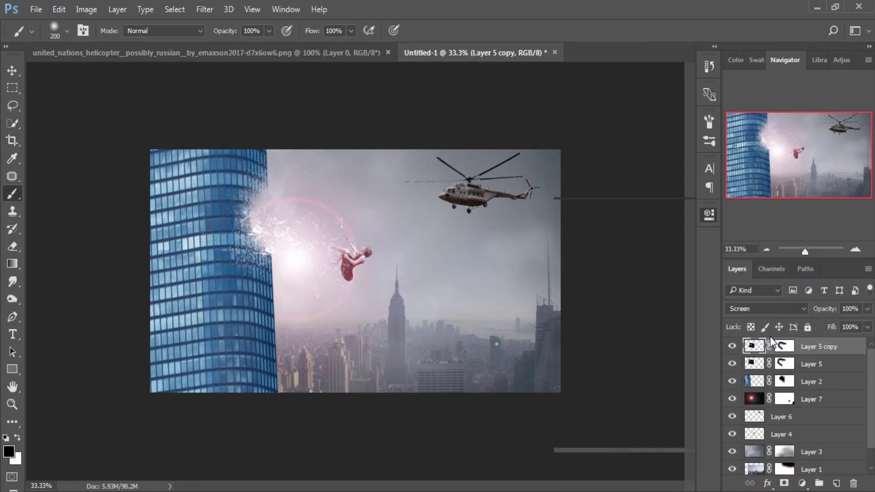
pyautogui.moveTo(602, 284); pyautogui.dragTo(594, 284)
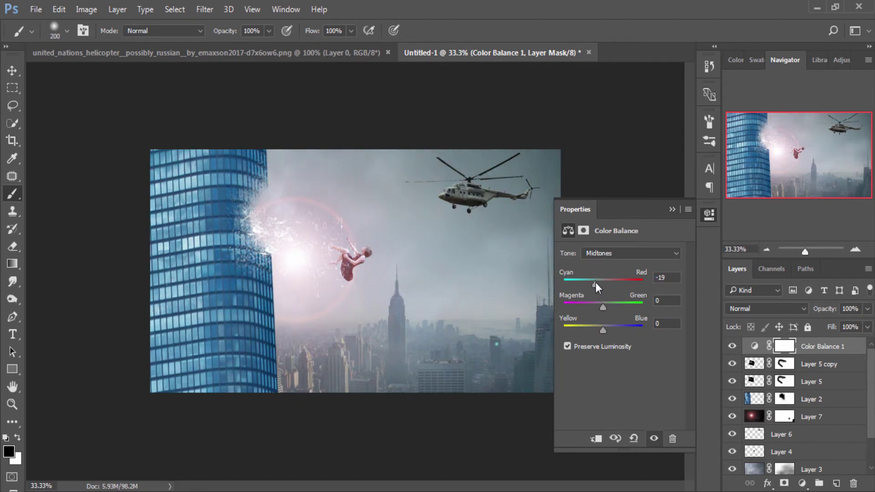
# - Set Color Balance midtones Yellow-Blue to +6 and Cyan-Red to -10
pyautogui.moveTo(603, 330); pyautogui.dragTo(606, 330)
pyautogui.moveTo(596, 284); pyautogui.dragTo(610, 332)
pyautogui.moveTo(598, 287); pyautogui.dragTo(599, 285)
pyautogui.click(672, 208)
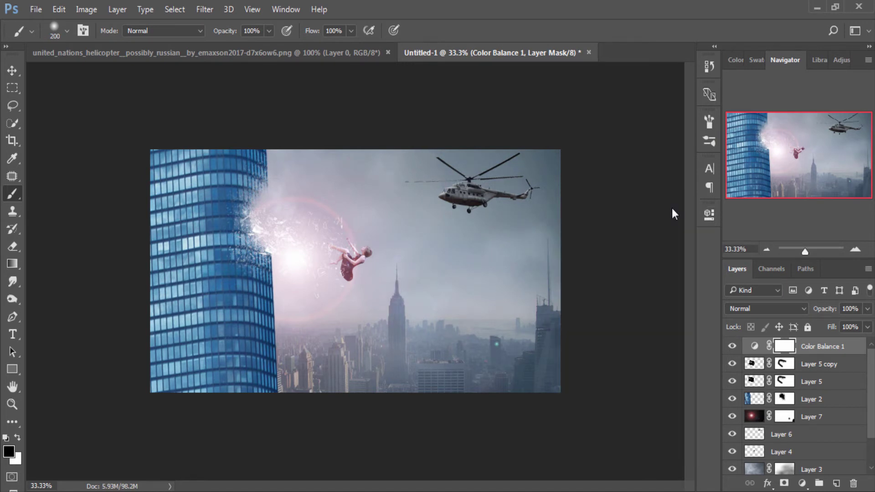
# - Add a Photo Filter adjustment layer using the Yellow filter at 32% density
pyautogui.click(805, 486)
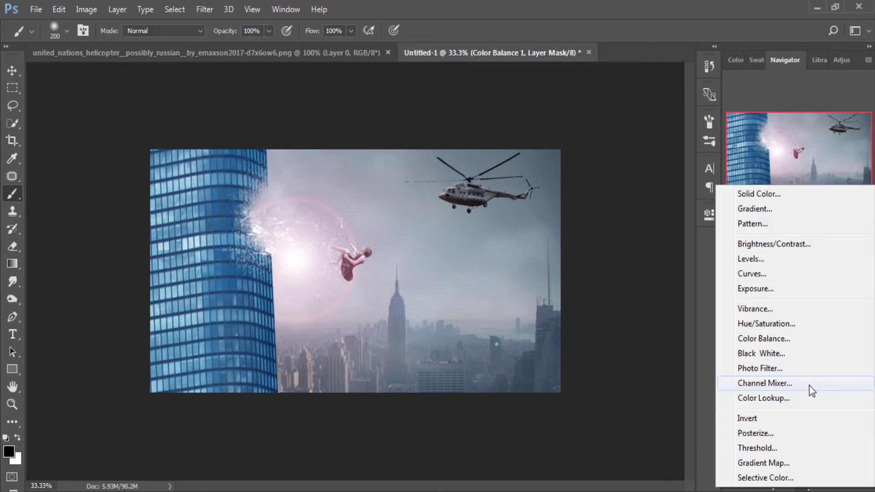
pyautogui.click(786, 368)
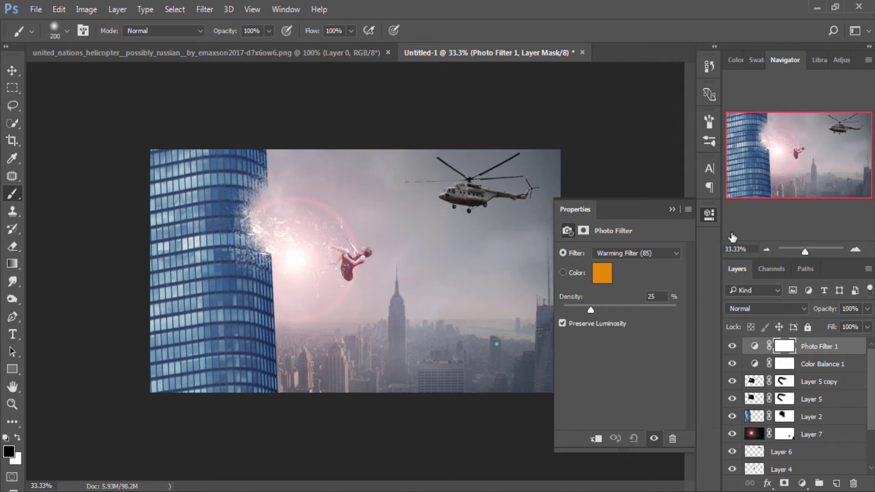
pyautogui.click(676, 253)
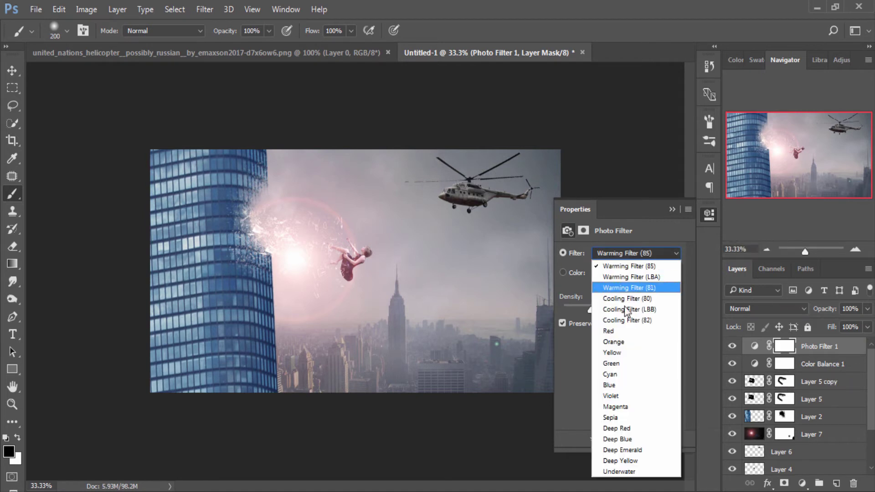
pyautogui.click(611, 351)
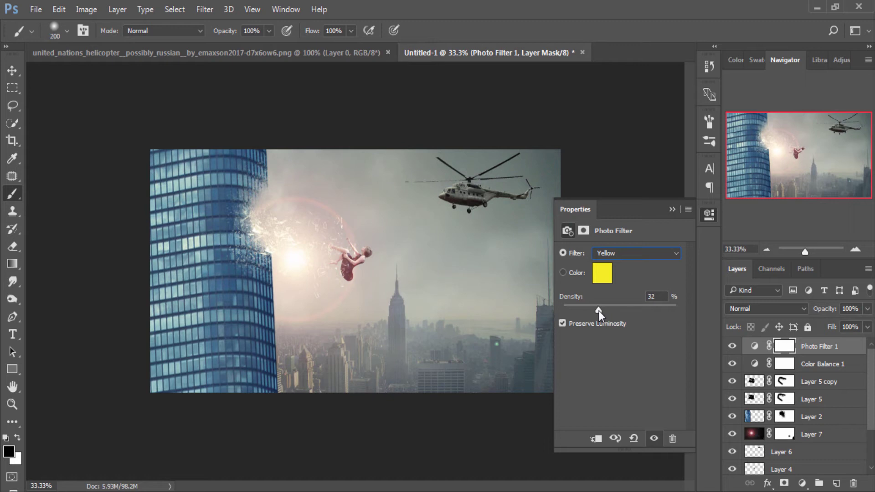
pyautogui.click(671, 209)
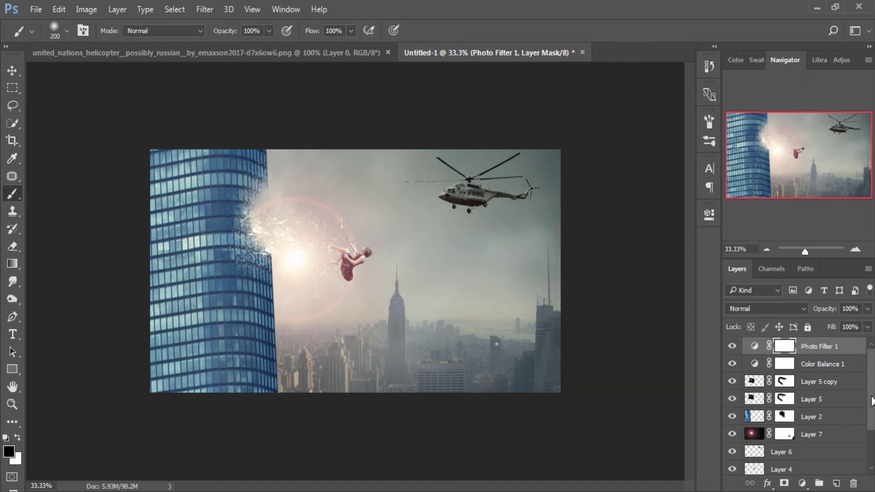
# - Stamp all visible layers into Layer 8, then duplicate it as Layer 8 copy
pyautogui.hotkey('ctrl', 'shift', 'alt', 'e')
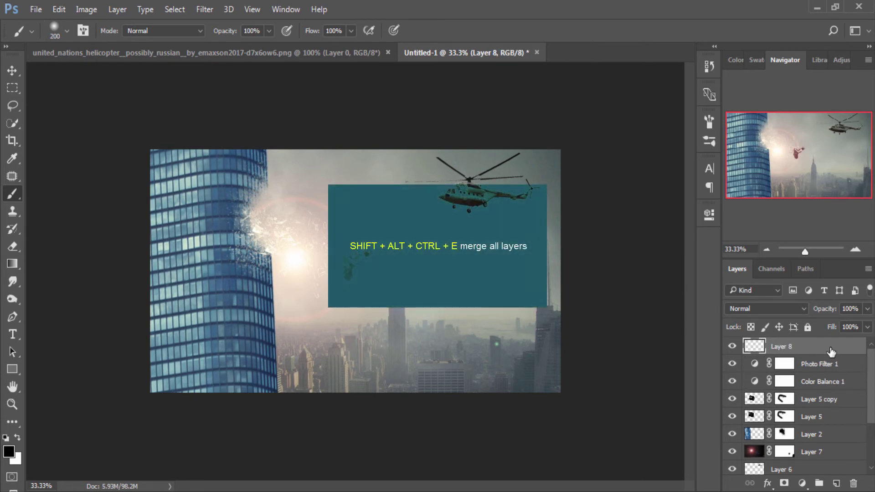
pyautogui.rightClick(831, 352)
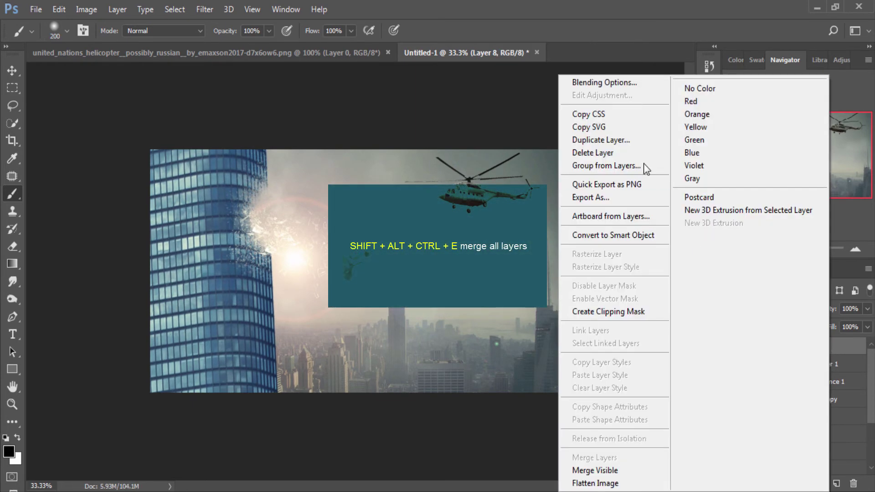
pyautogui.click(620, 143)
pyautogui.click(551, 147)
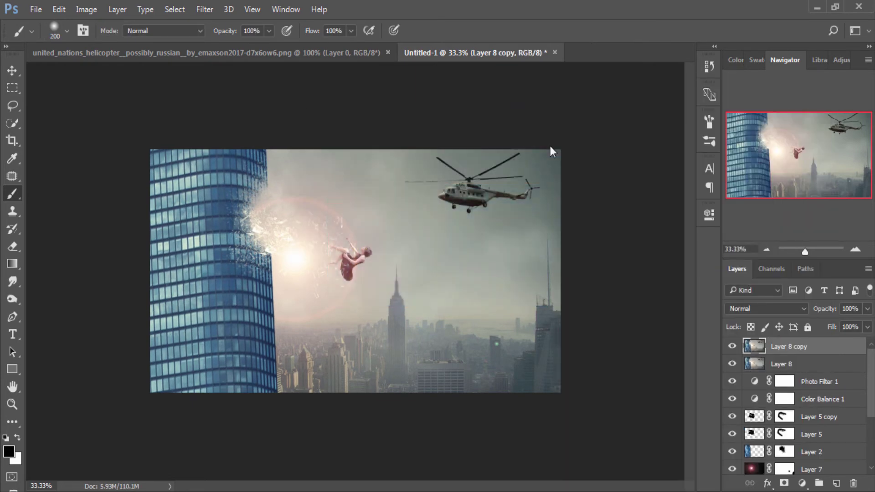
pyautogui.click(13, 74)
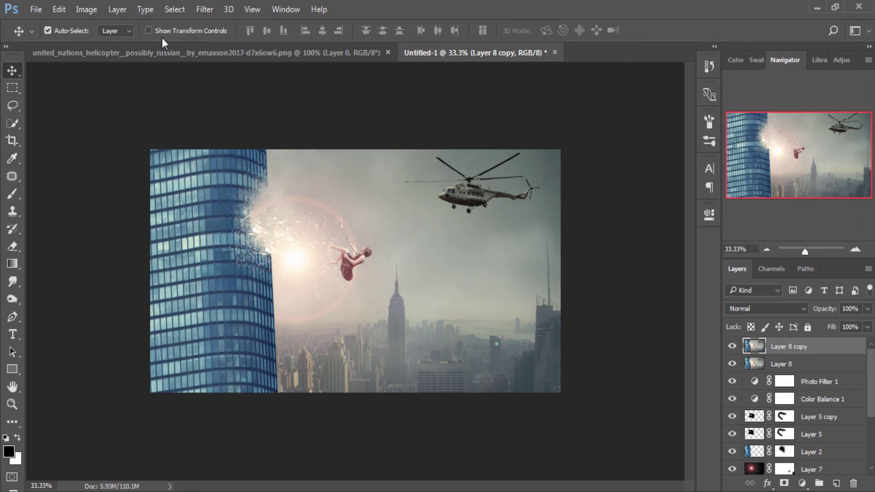
pyautogui.click(205, 9)
# - In the Camera Raw filter, set Temperature to a slightly cool value
pyautogui.click(242, 88)
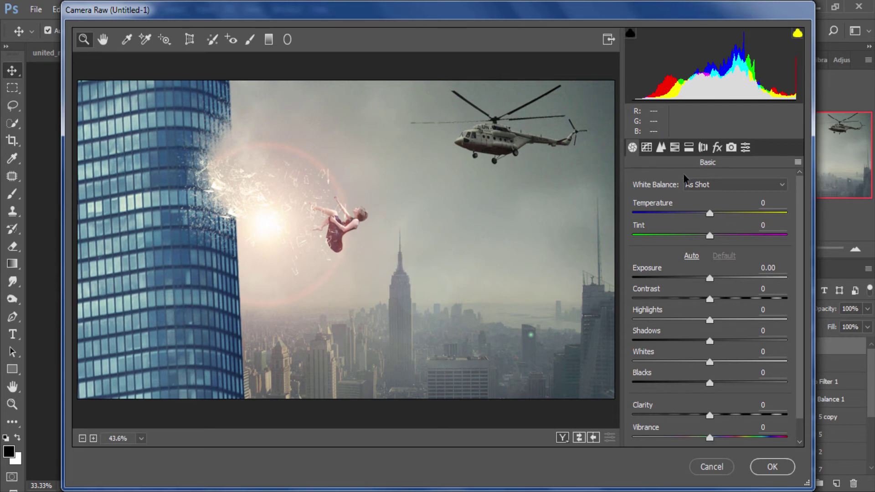
pyautogui.moveTo(708, 213)
pyautogui.mouseDown()
pyautogui.moveTo(720, 213)
pyautogui.moveTo(704, 217)
pyautogui.mouseUp()
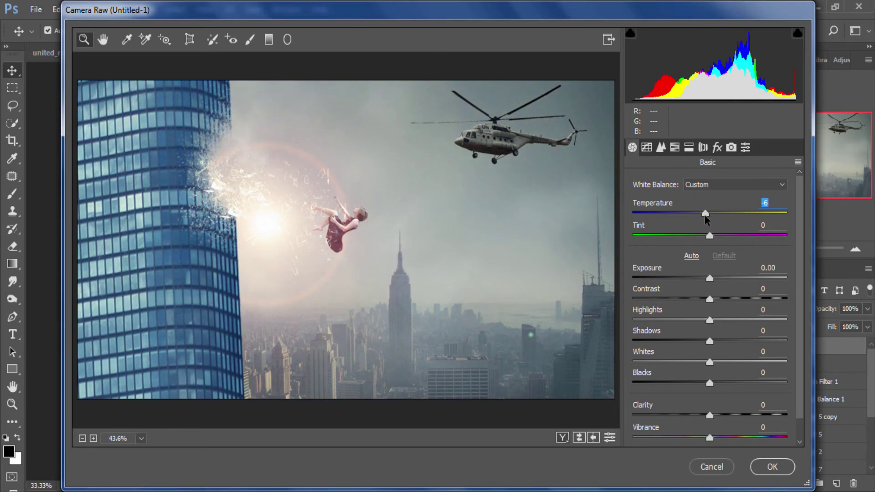
pyautogui.press('Down')
pyautogui.moveTo(705, 222); pyautogui.dragTo(709, 222)
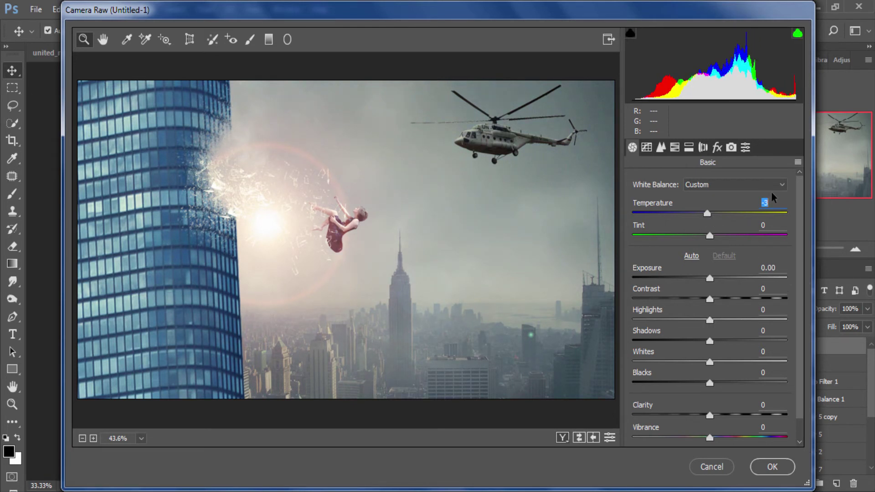
# - Split-tone highlights yellow (hue 45, saturation 24) and shadows teal (hue 191, saturation 7)
pyautogui.click(688, 147)
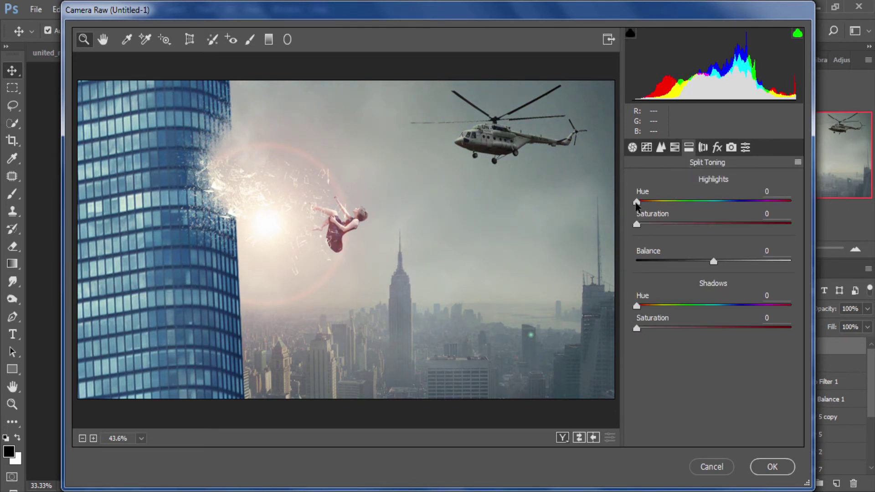
pyautogui.moveTo(637, 201)
pyautogui.mouseDown()
pyautogui.moveTo(655, 204)
pyautogui.moveTo(645, 225)
pyautogui.moveTo(671, 226)
pyautogui.mouseUp()
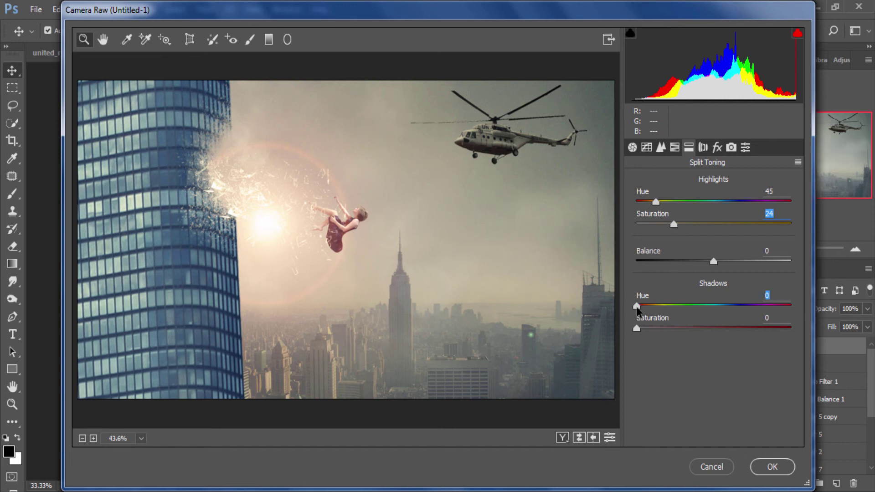
pyautogui.moveTo(638, 312)
pyautogui.mouseDown()
pyautogui.moveTo(760, 308)
pyautogui.moveTo(719, 311)
pyautogui.mouseUp()
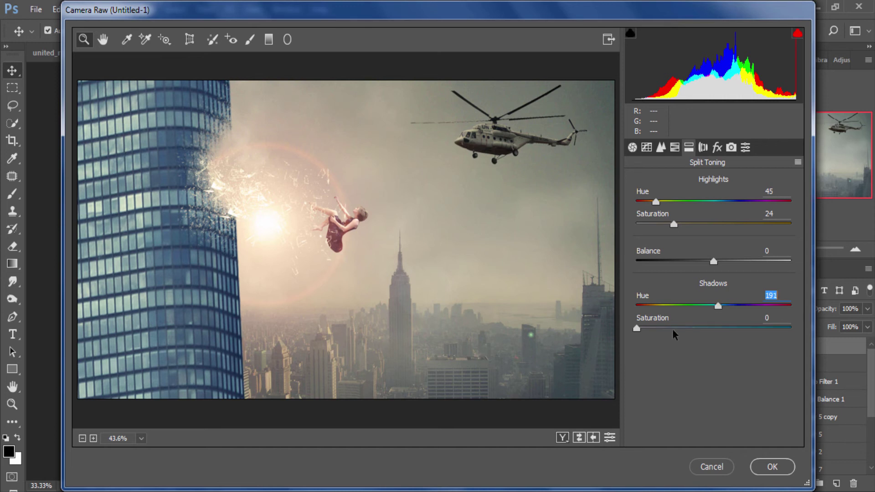
pyautogui.moveTo(637, 328); pyautogui.dragTo(647, 332)
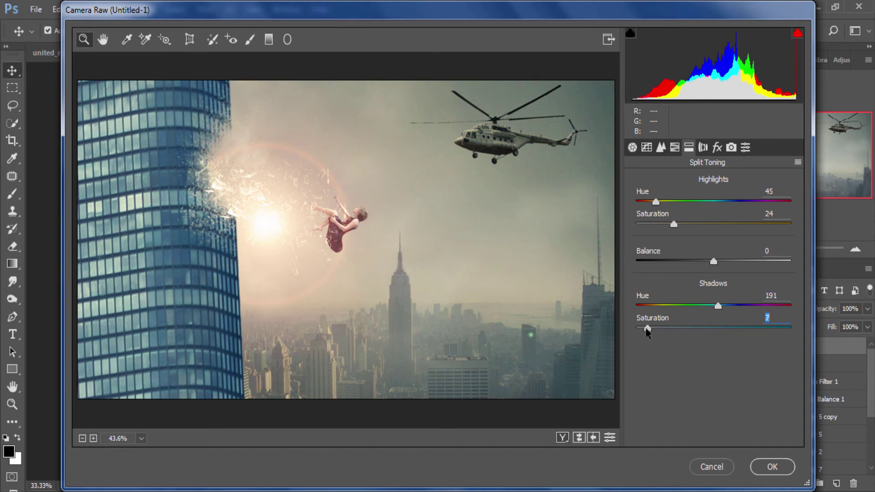
# - Add a -11 dark vignette and apply the Camera Raw grading
pyautogui.click(716, 149)
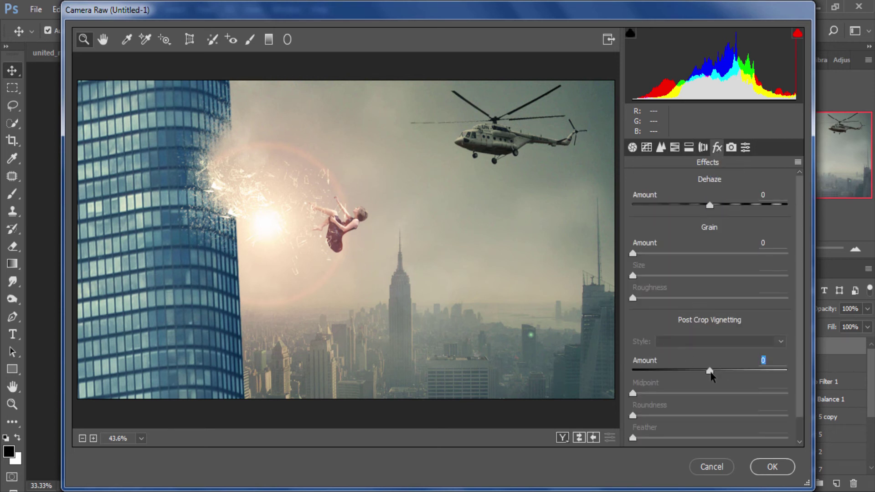
pyautogui.moveTo(710, 375); pyautogui.dragTo(702, 375)
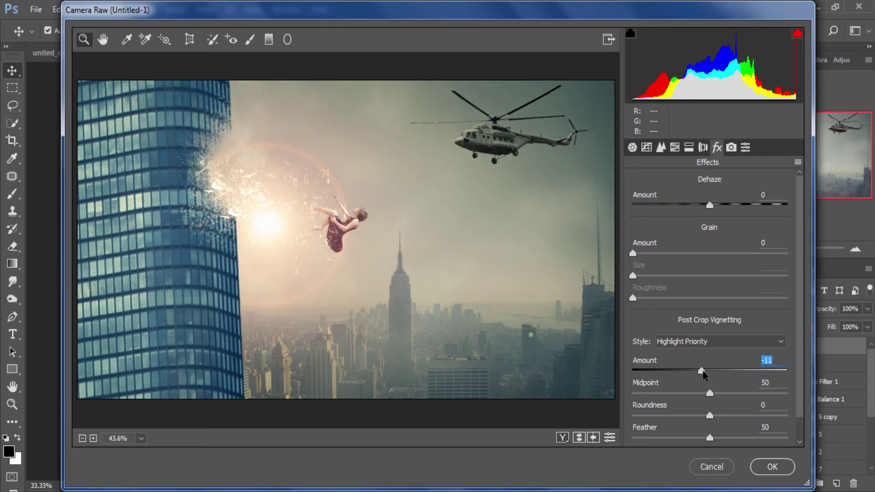
pyautogui.scroll(-1, 792, 319)
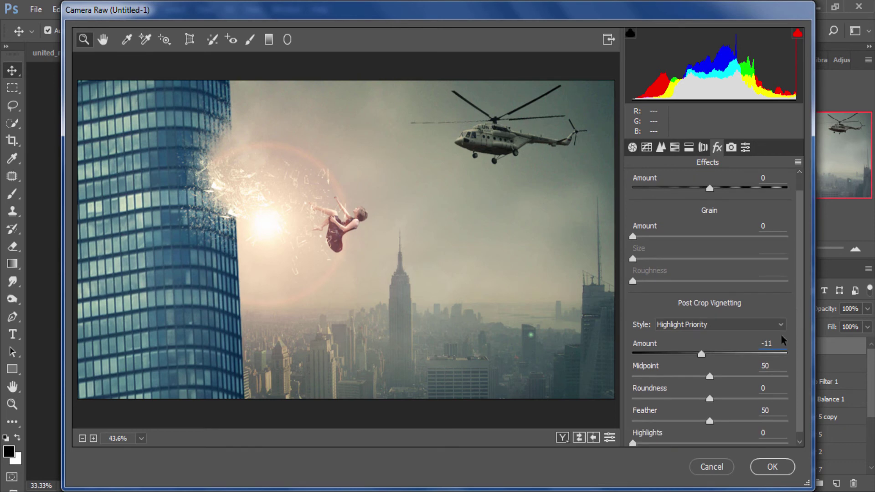
pyautogui.click(771, 467)
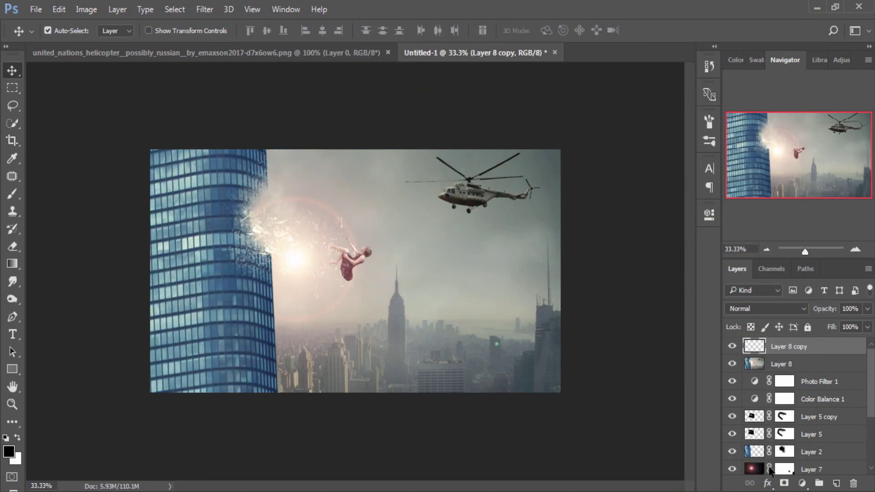
# - Apply Color Efex Pro 4 Cross Processing at 8% strength, then add a new empty layer
pyautogui.click(202, 14)
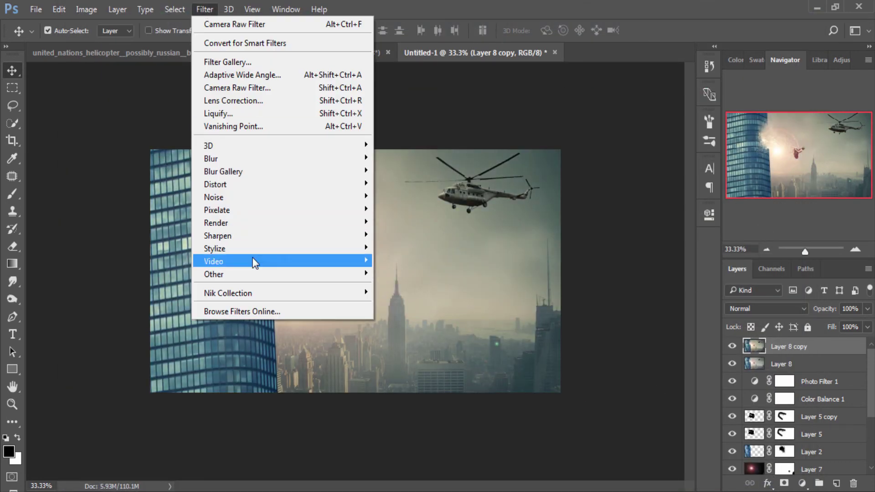
pyautogui.moveTo(280, 292)
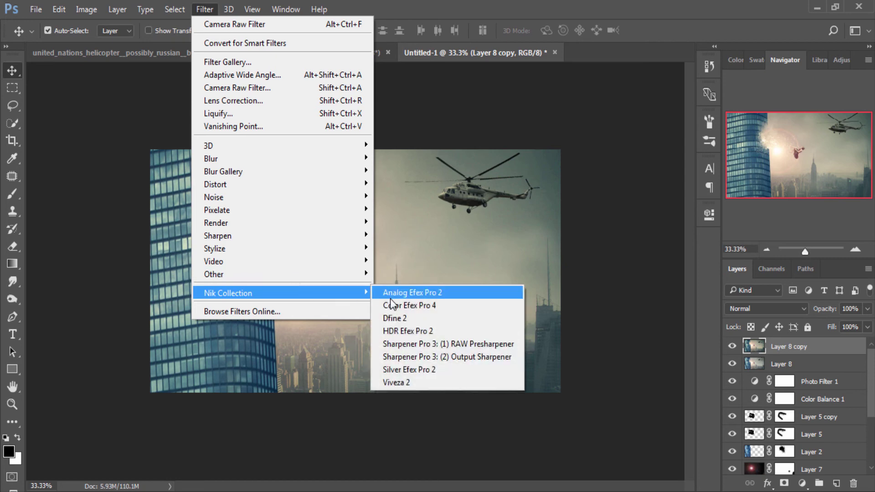
pyautogui.click(396, 307)
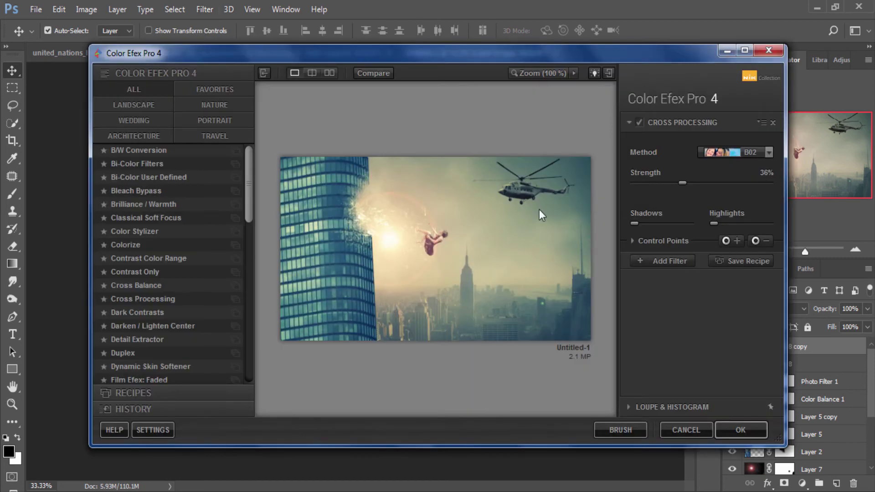
pyautogui.moveTo(682, 182)
pyautogui.mouseDown()
pyautogui.moveTo(634, 183)
pyautogui.moveTo(650, 182)
pyautogui.mouseUp()
pyautogui.click(734, 428)
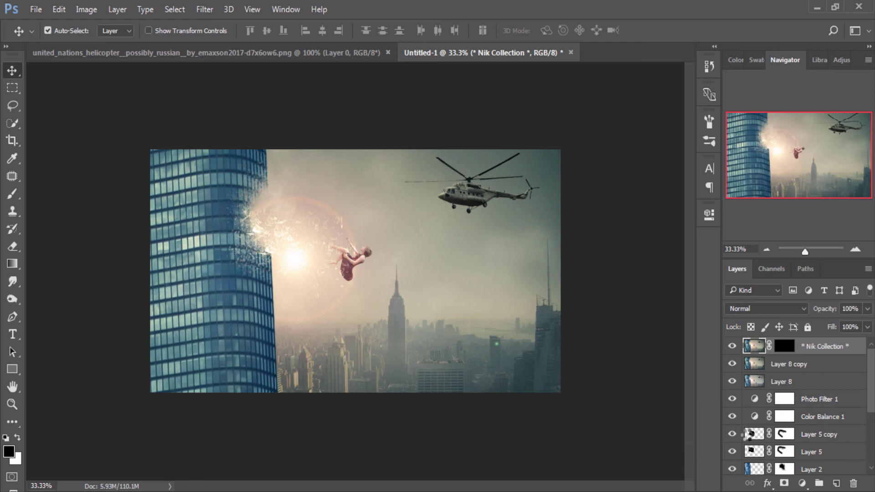
pyautogui.click(836, 483)
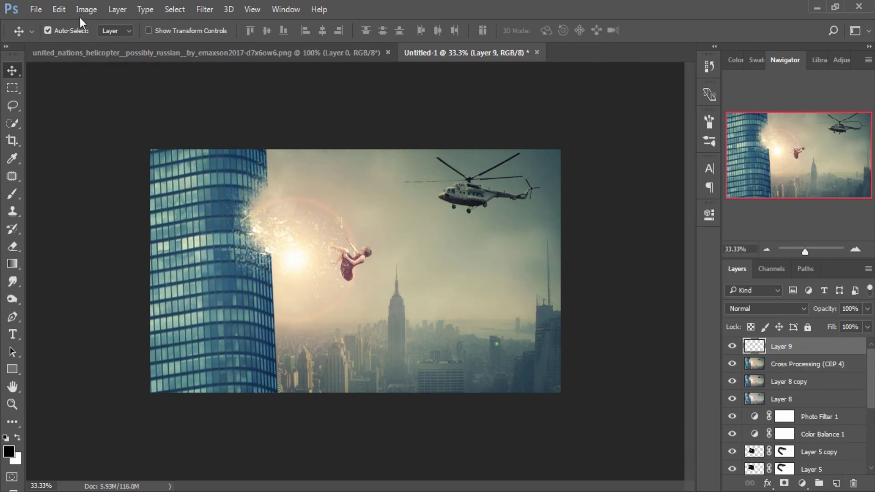
# - Fill Layer 9 with 50% Gray
pyautogui.click(59, 9)
pyautogui.click(96, 209)
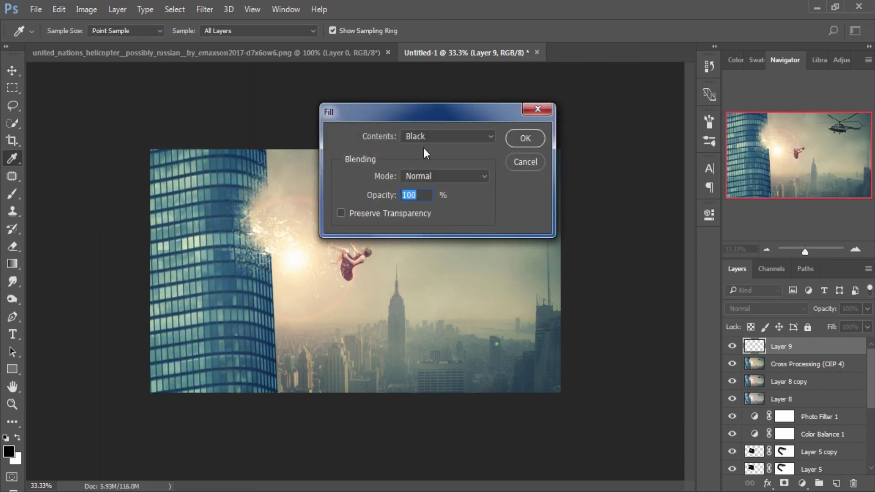
pyautogui.click(435, 139)
pyautogui.click(421, 234)
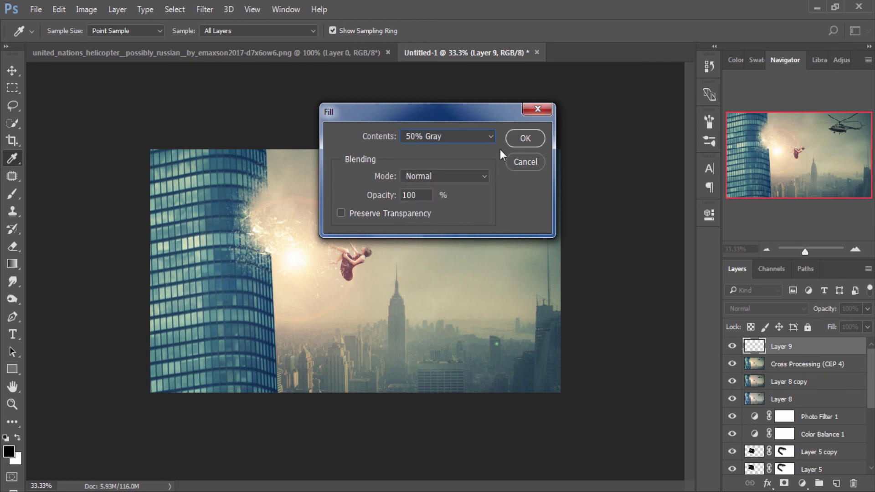
pyautogui.click(519, 141)
# - Set the gray Layer 9's blend mode to Soft Light
pyautogui.press('v')
pyautogui.click(763, 308)
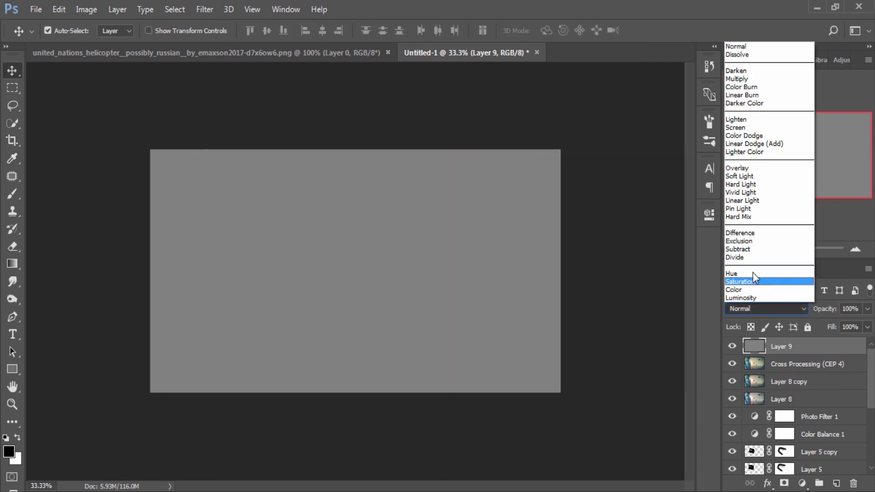
pyautogui.click(739, 176)
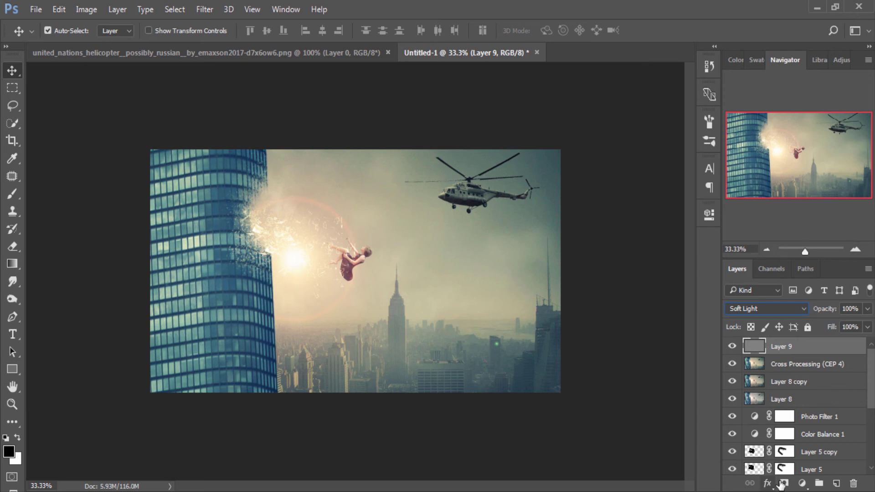
pyautogui.click(802, 486)
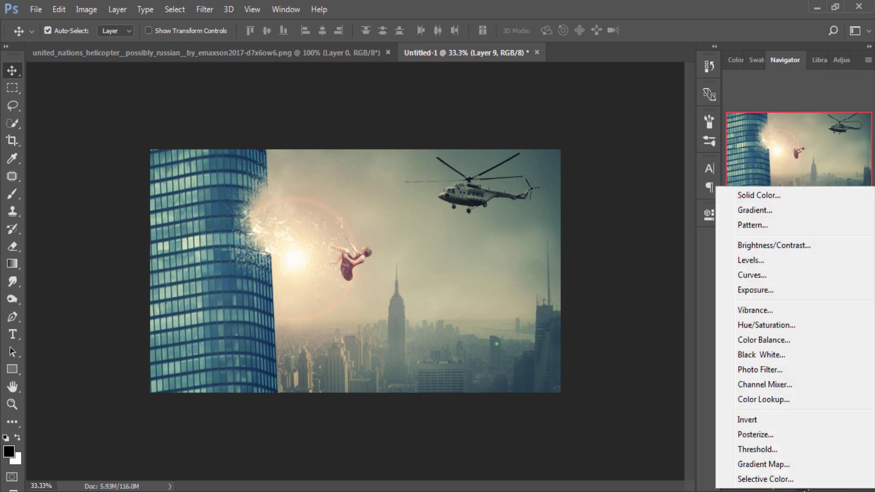
# - Add a Cyan Photo Filter at 8% density, then stamp visible layers into Layer 10
pyautogui.click(763, 371)
pyautogui.click(640, 254)
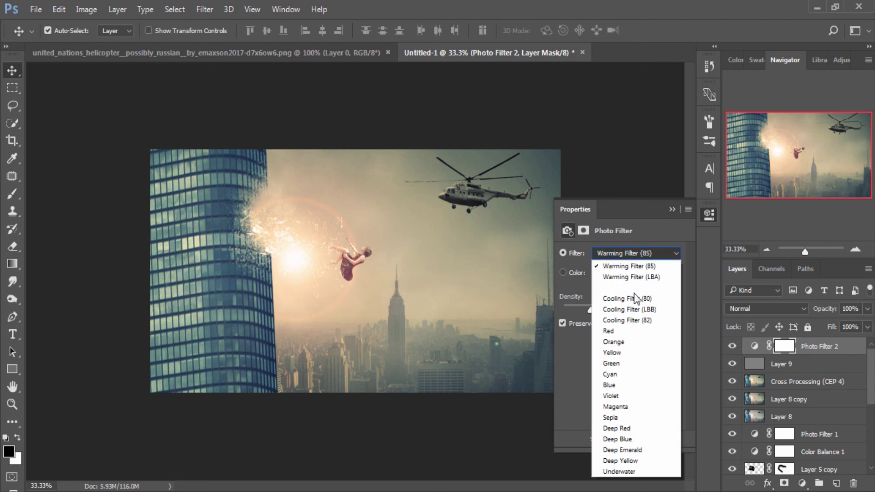
pyautogui.click(610, 374)
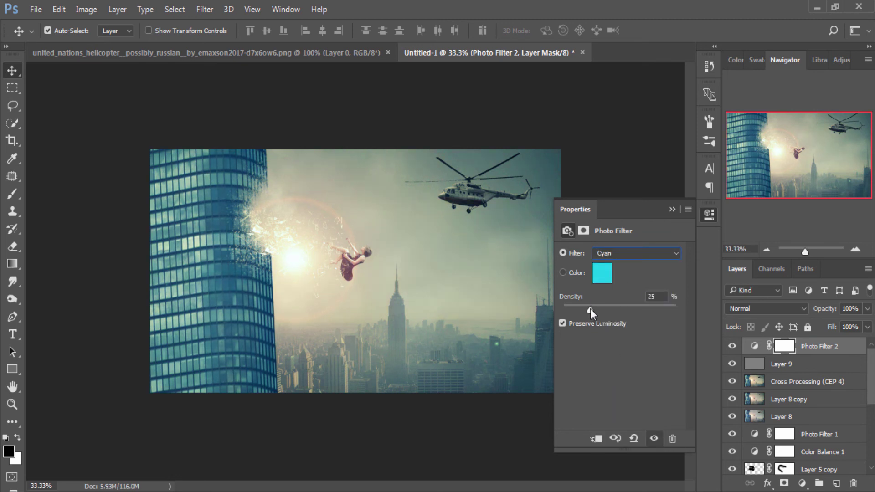
pyautogui.moveTo(587, 308); pyautogui.dragTo(573, 311)
pyautogui.click(670, 214)
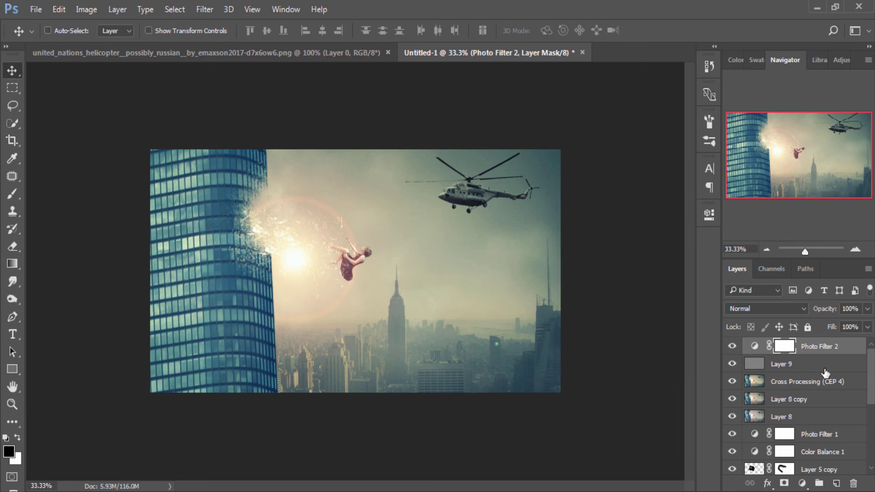
pyautogui.hotkey('ctrl', 'shift', 'alt', 'e')
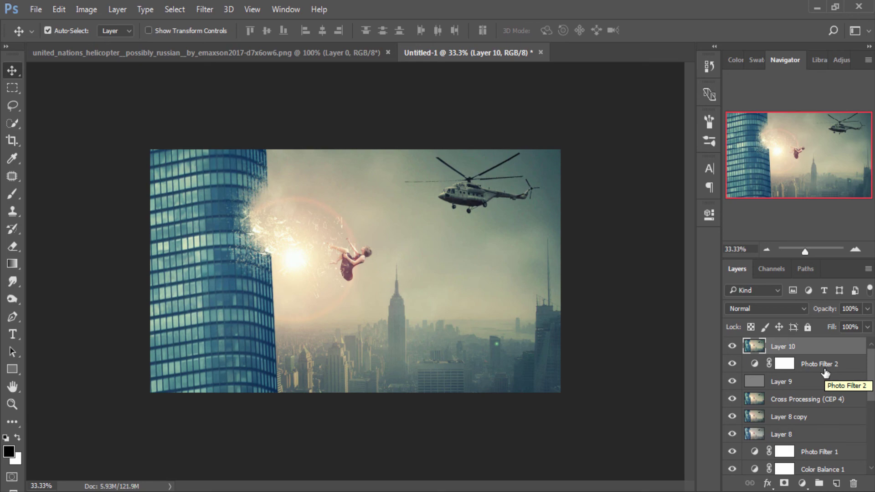